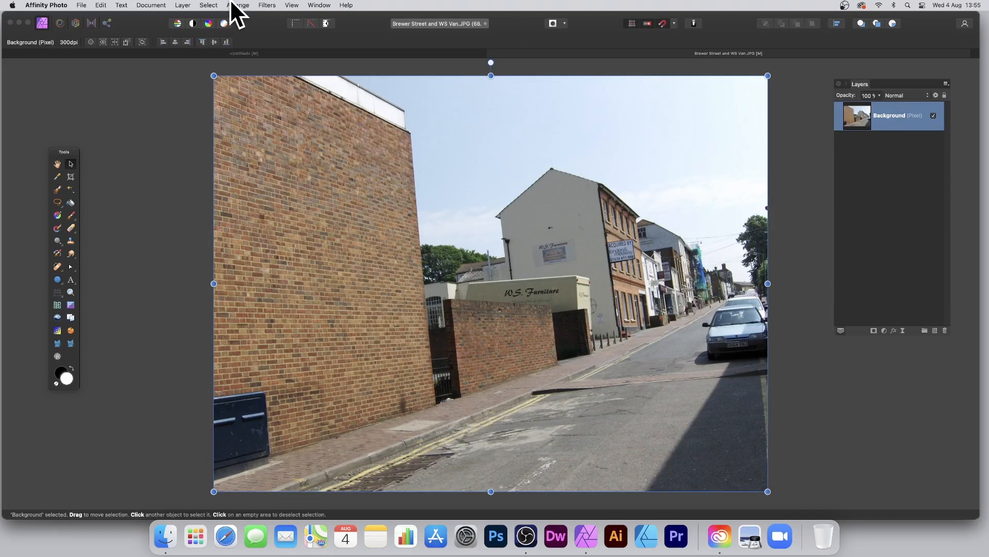
Open the Procedural Texture filter on the Background layer and load the Smoothed bars preset.
{"action": "left_click", "coordinate": [267, 4]}
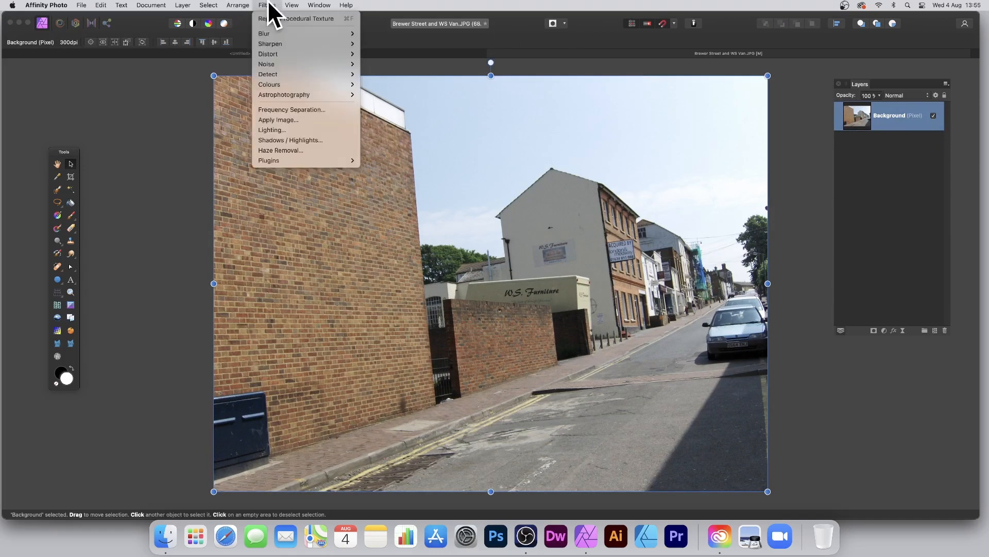
{"action": "mouse_move", "coordinate": [281, 91]}
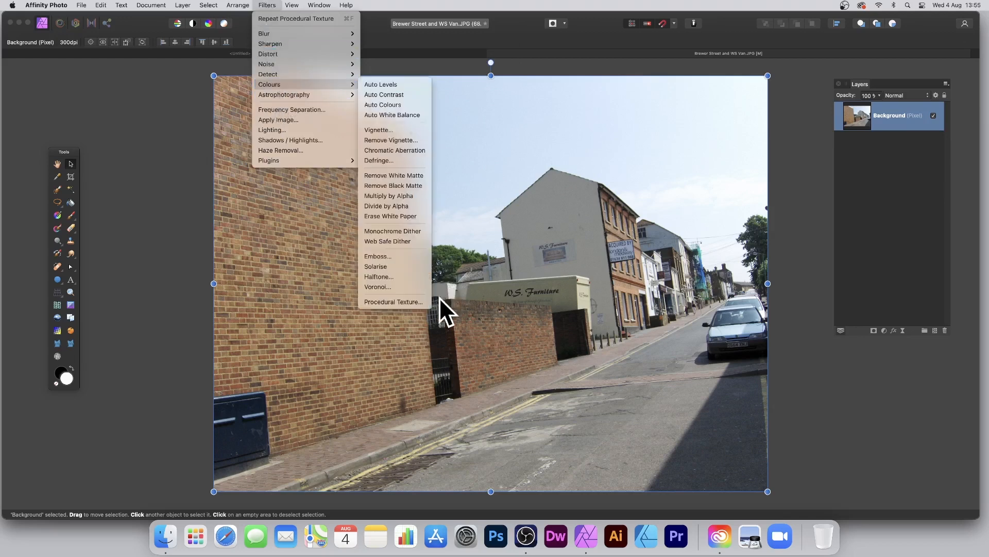
{"action": "left_click", "coordinate": [410, 302]}
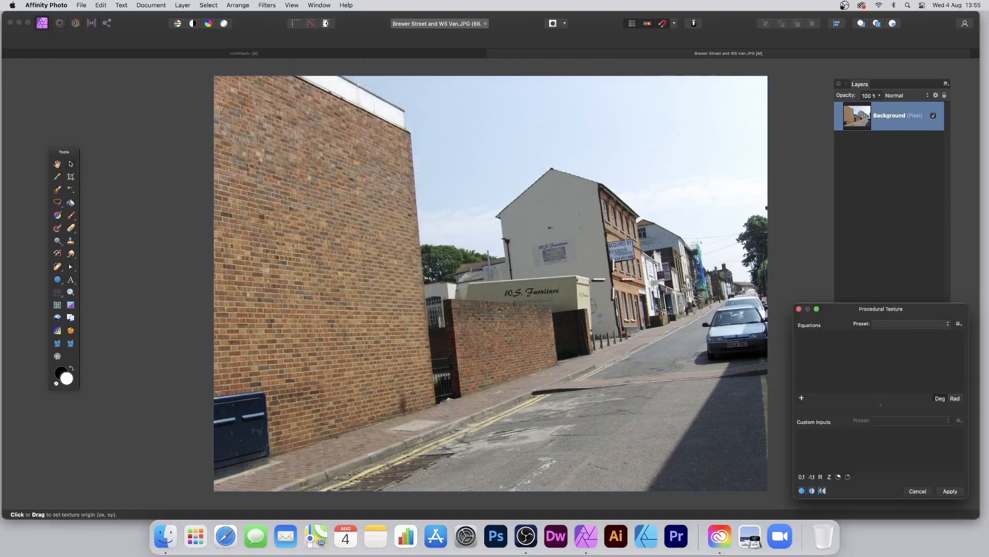
{"action": "left_click_drag", "start_coordinate": [869, 311], "coordinate": [585, 172]}
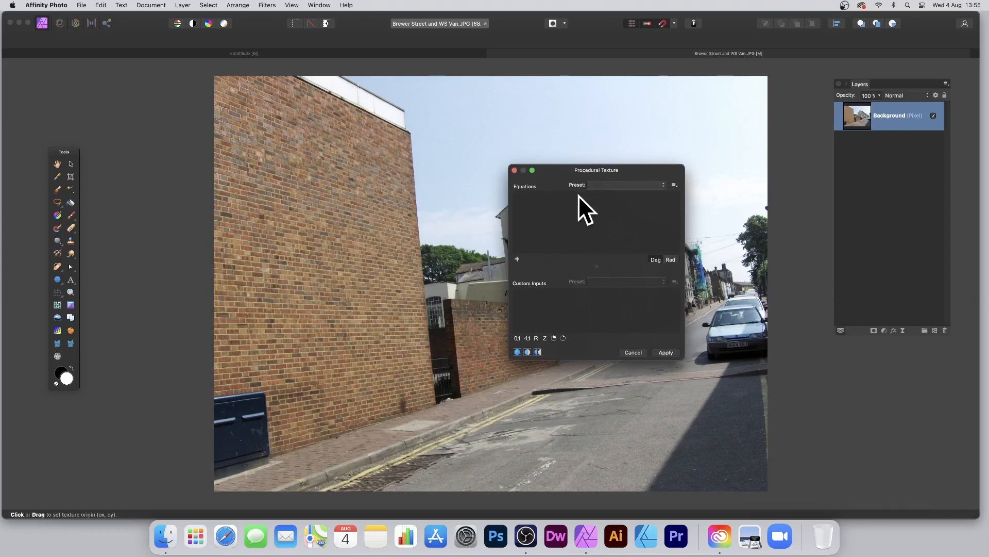
{"action": "left_click", "coordinate": [633, 183]}
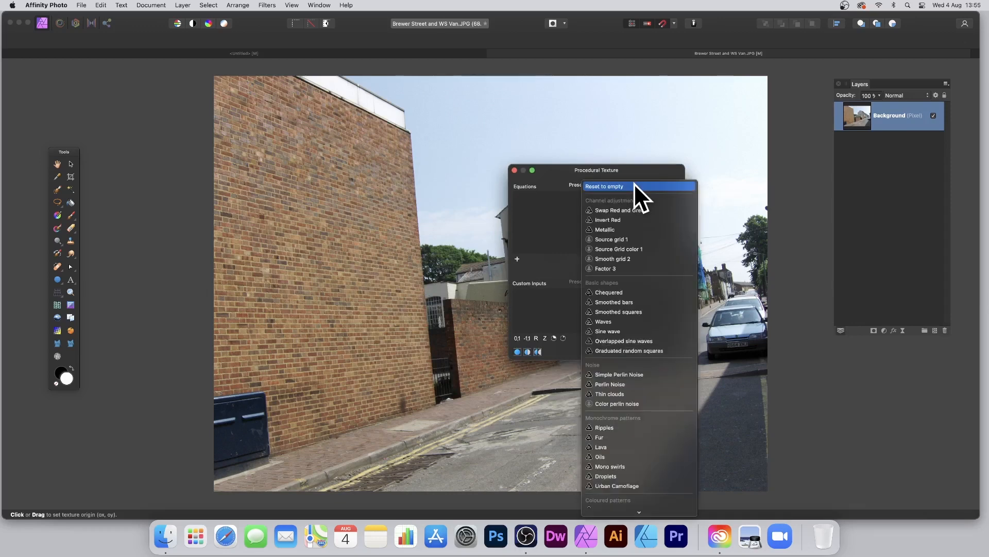
{"action": "left_click", "coordinate": [627, 302]}
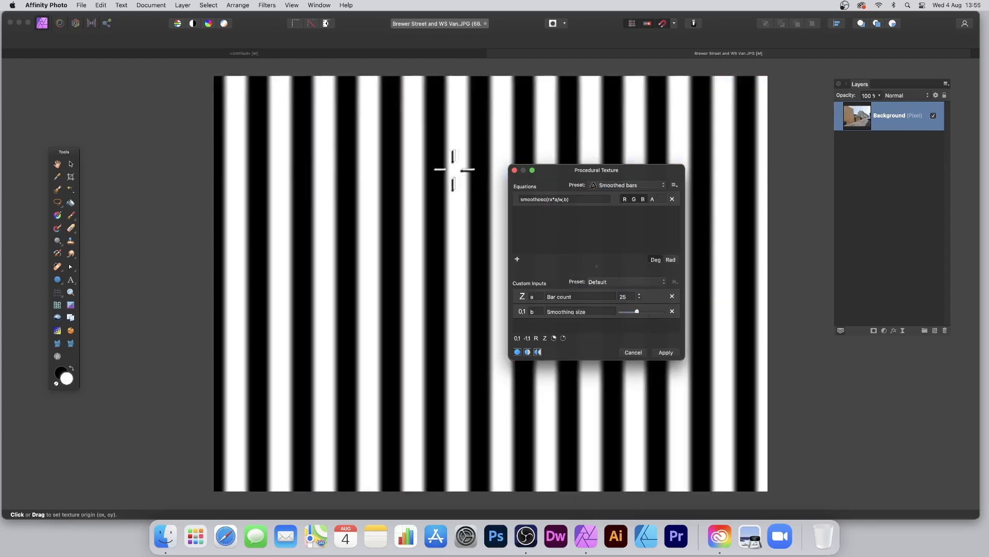
Restrict the smoothed bars equation to the alpha channel by disabling red, green and blue, keeping the photo clear of the dialog.
{"action": "left_click", "coordinate": [625, 199]}
{"action": "left_click", "coordinate": [634, 199]}
{"action": "left_click", "coordinate": [643, 199]}
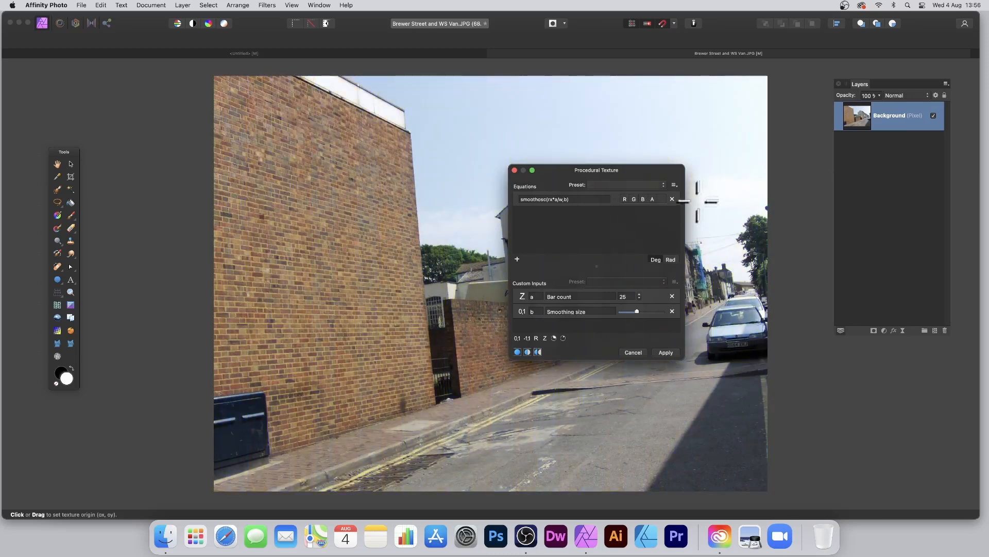
{"action": "left_click", "coordinate": [652, 200]}
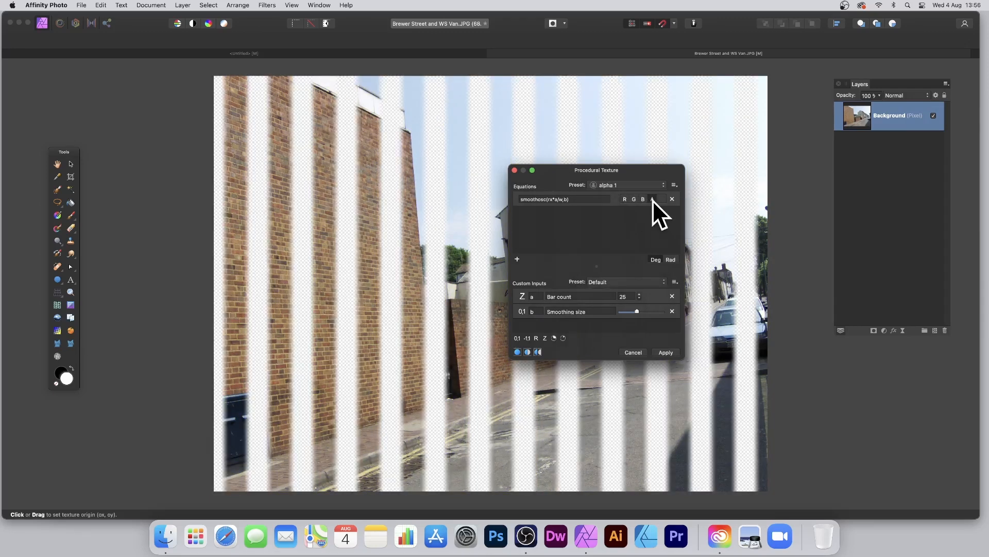
{"action": "left_click_drag", "start_coordinate": [570, 167], "coordinate": [691, 159]}
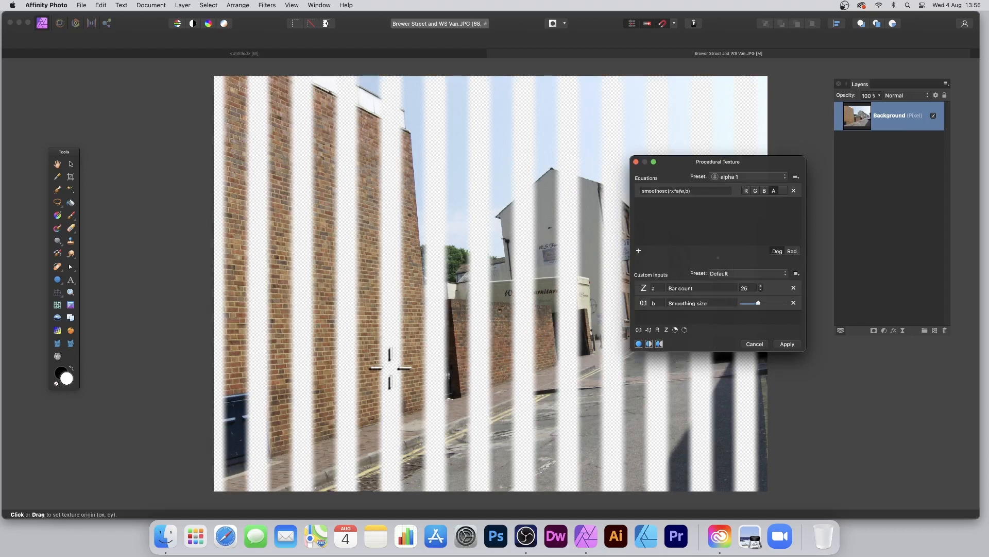
Set the bar count to 24 and change the equation to smoothosc(2*rx*a/w,b).
{"action": "left_click", "coordinate": [762, 289]}
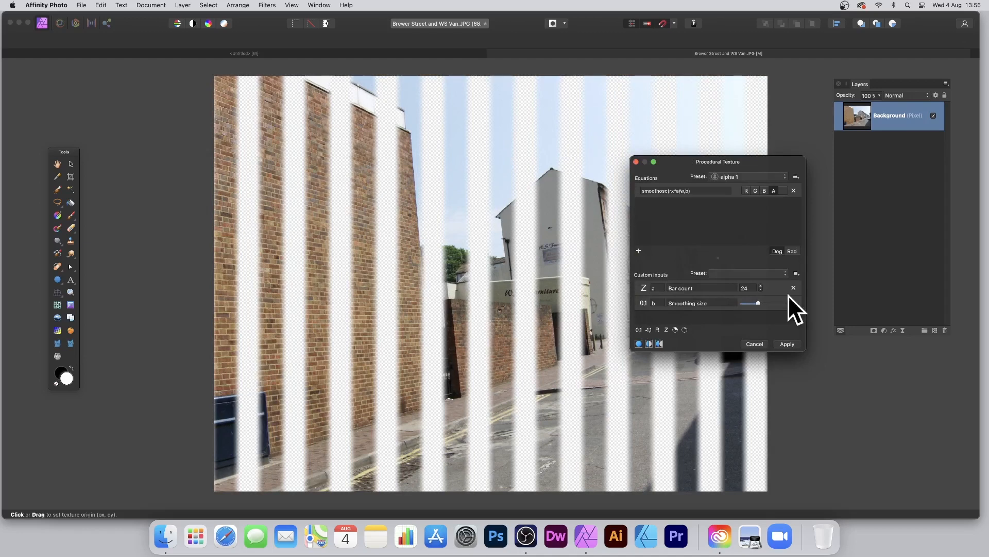
{"action": "left_click", "coordinate": [703, 191]}
{"action": "left_click", "coordinate": [796, 177]}
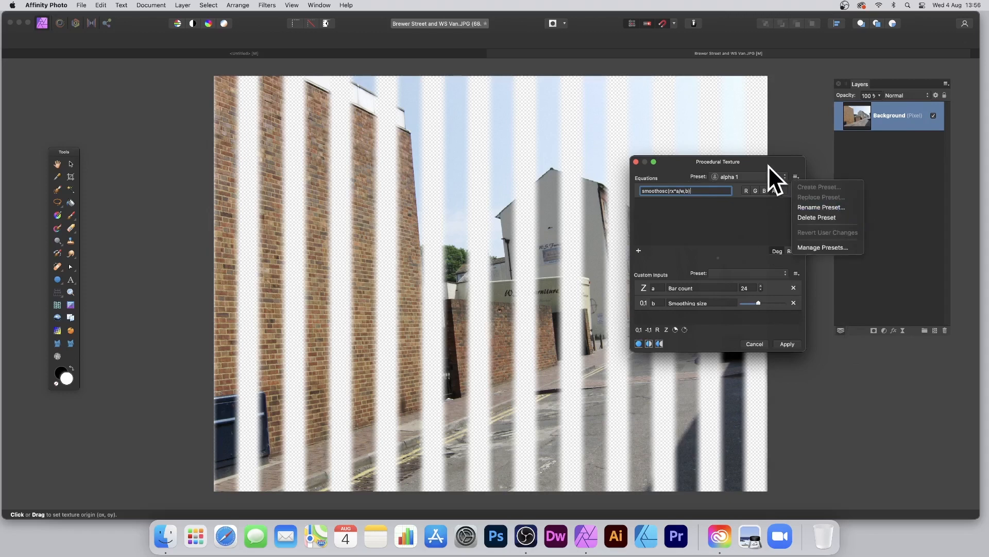
{"action": "left_click", "coordinate": [751, 174]}
{"action": "left_click", "coordinate": [750, 175]}
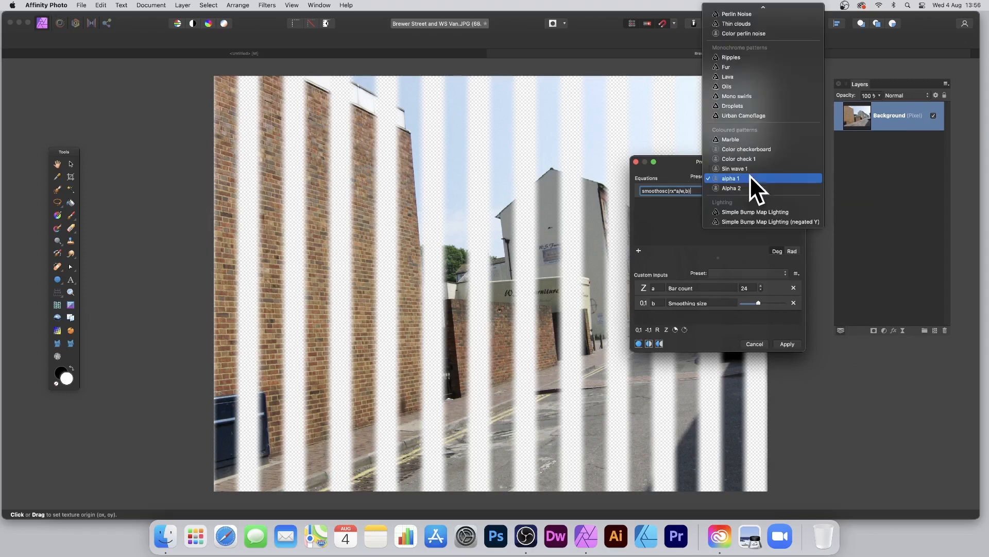
{"action": "left_click", "coordinate": [675, 175]}
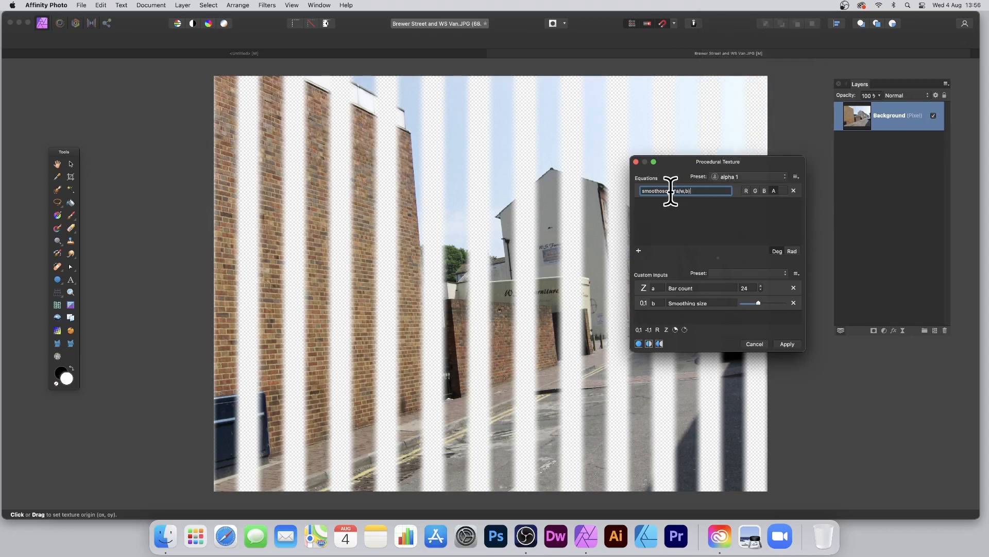
{"action": "type", "text": "2*"}
{"action": "key", "text": "Return"}
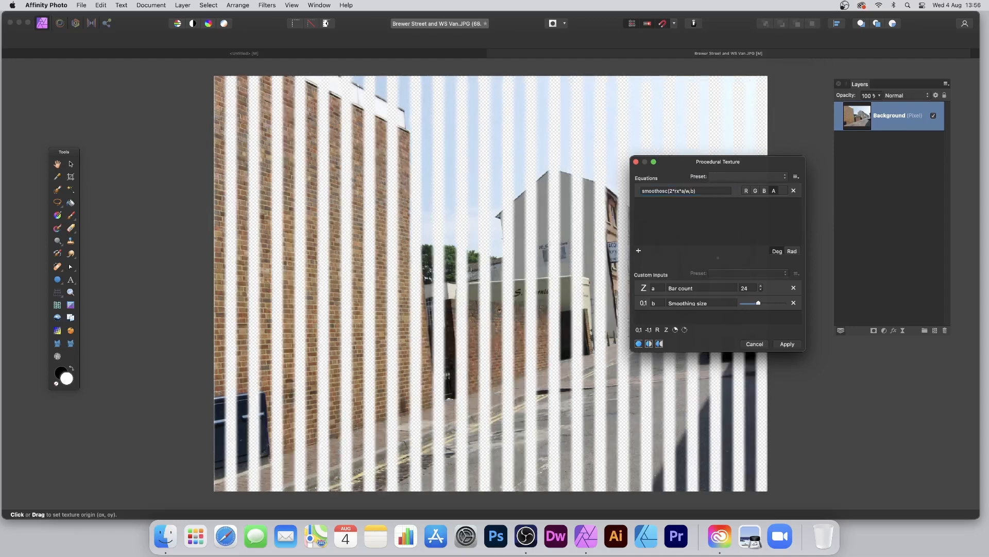
Save the texture as a preset named Alpha 3 in the Coloured patterns category, and apply the filter to the photo.
{"action": "left_click", "coordinate": [796, 177]}
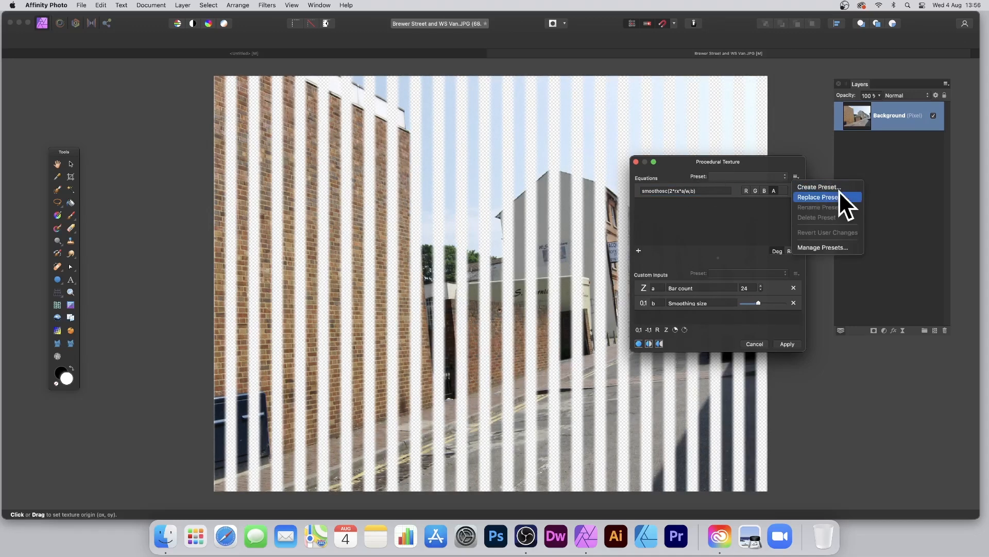
{"action": "left_click", "coordinate": [820, 187]}
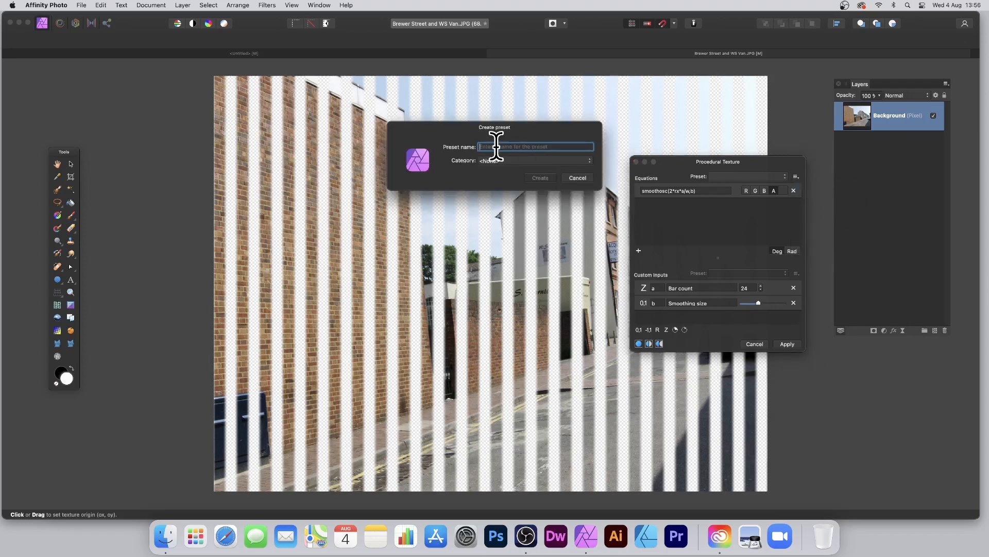
{"action": "type", "text": "Alpha 3"}
{"action": "left_click", "coordinate": [498, 163]}
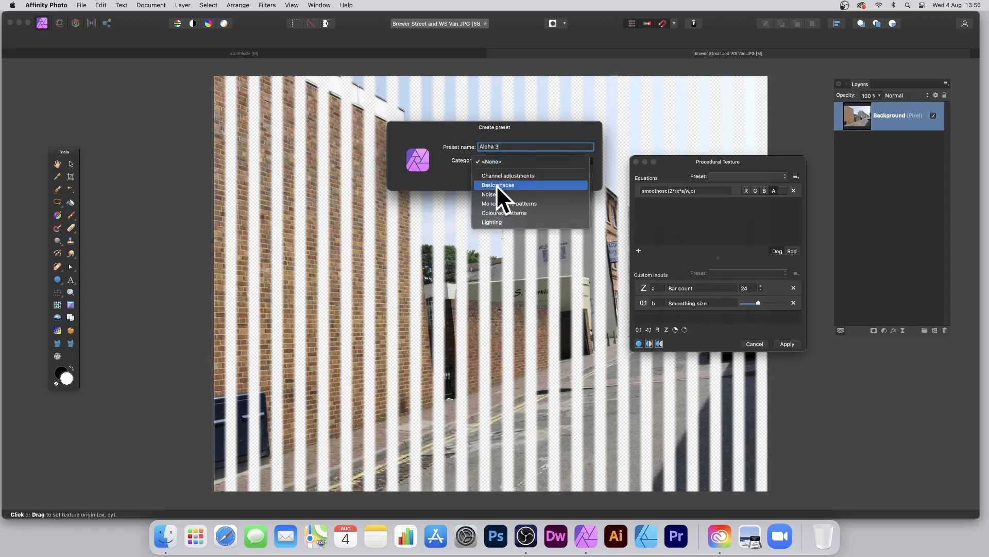
{"action": "left_click", "coordinate": [512, 212]}
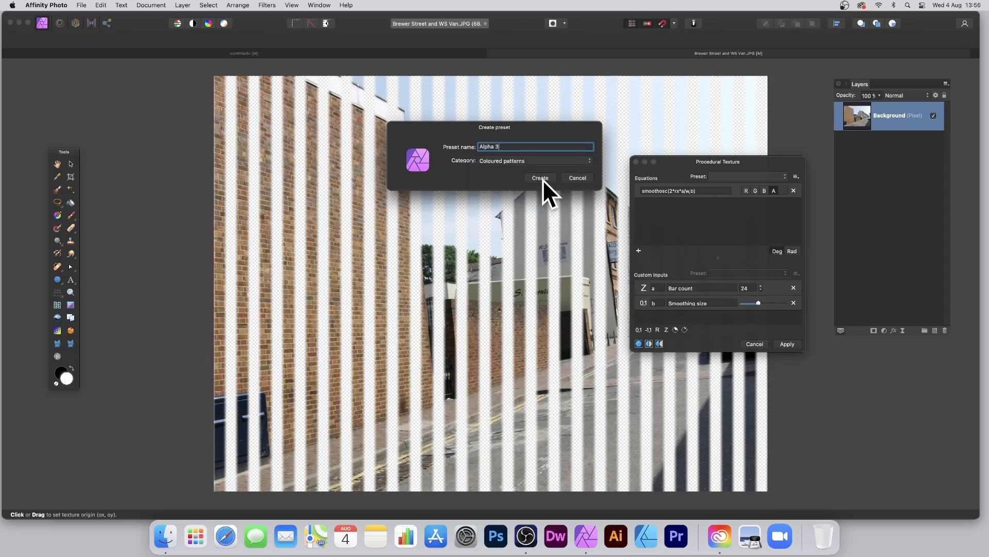
{"action": "left_click", "coordinate": [541, 178]}
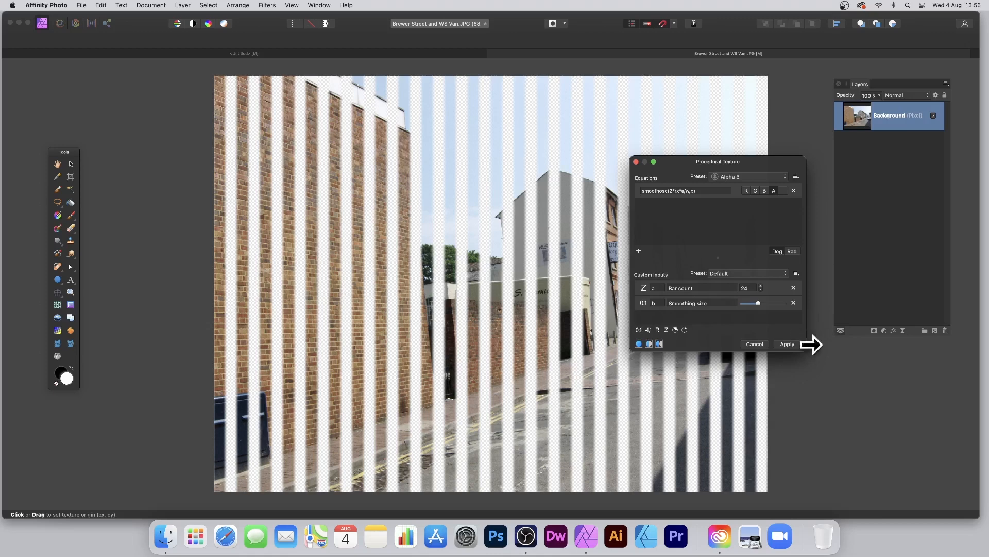
{"action": "left_click", "coordinate": [786, 344]}
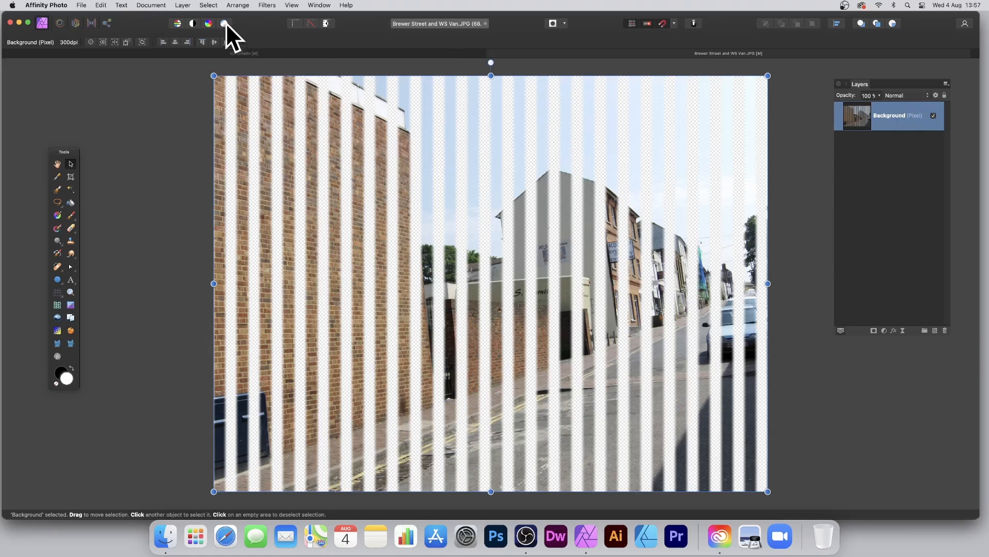
Duplicate the striped Background layer and shift the copy slightly right and down so its strips fill the transparent gaps.
{"action": "left_click", "coordinate": [184, 6]}
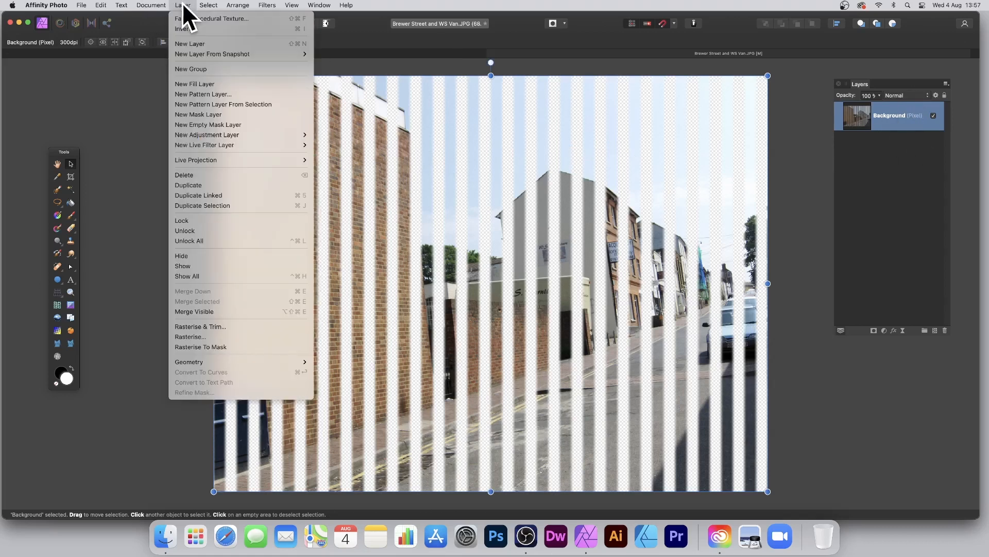
{"action": "left_click", "coordinate": [196, 184]}
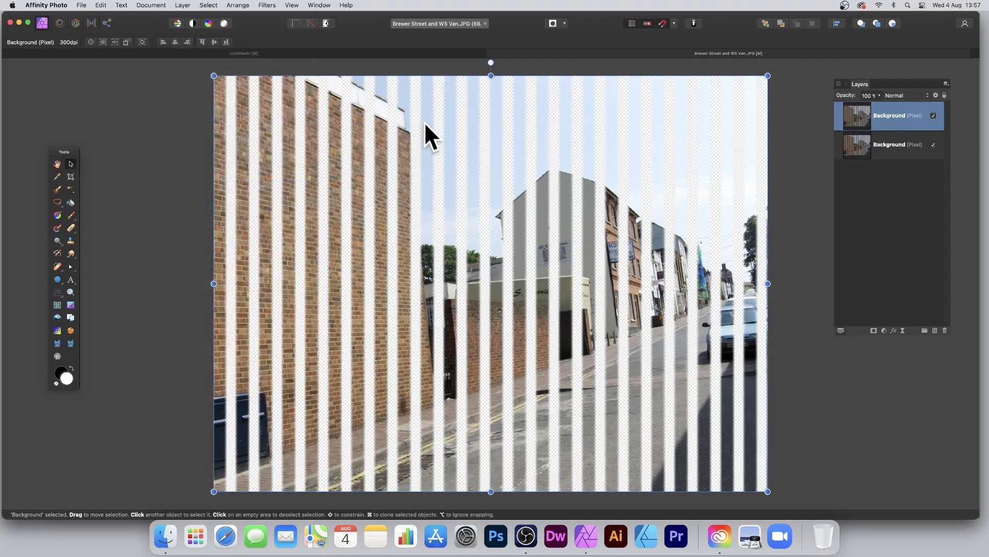
{"action": "left_click_drag", "start_coordinate": [424, 122], "coordinate": [436, 76]}
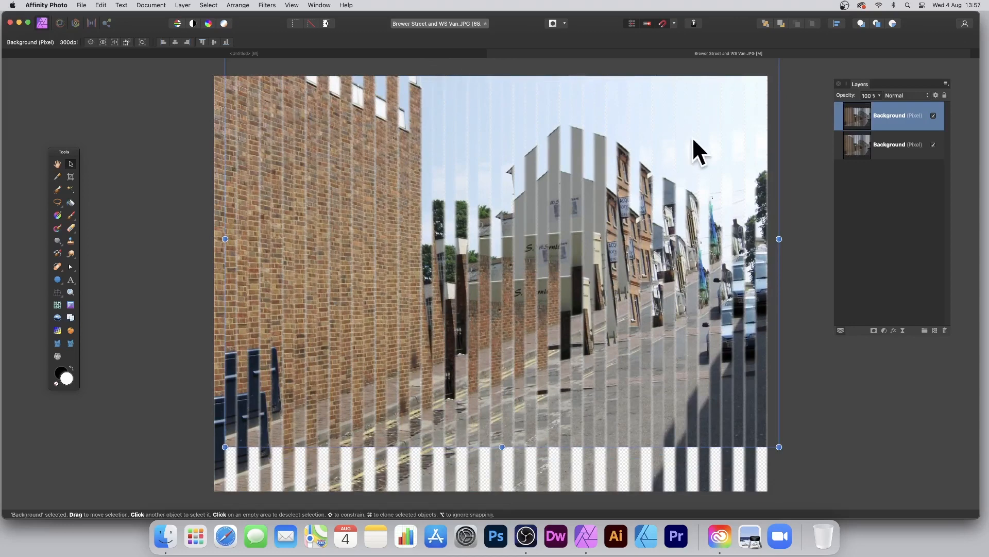
{"action": "left_click_drag", "start_coordinate": [648, 181], "coordinate": [647, 252]}
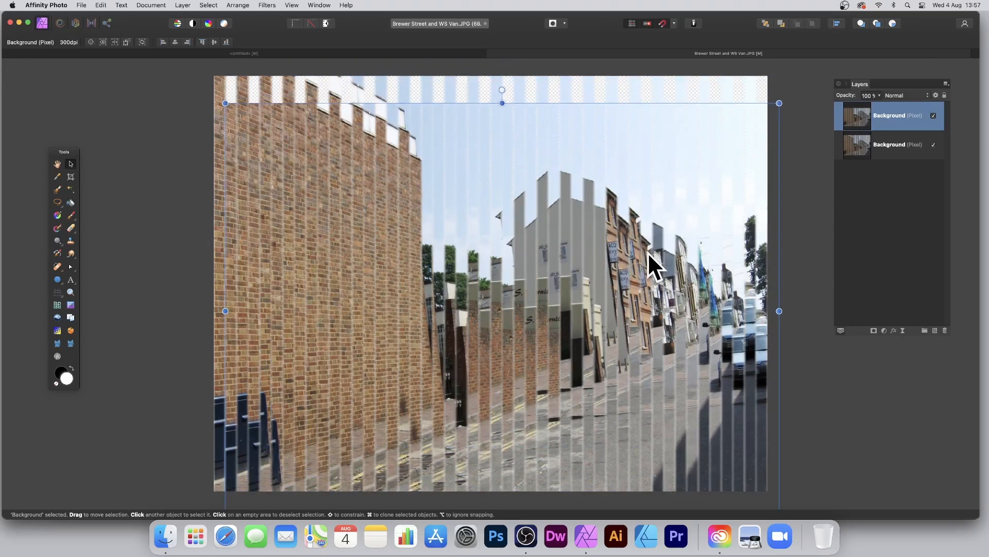
Rotate the duplicated striped layer slightly clockwise and reposition it higher over the original.
{"action": "left_click_drag", "start_coordinate": [779, 103], "coordinate": [786, 138]}
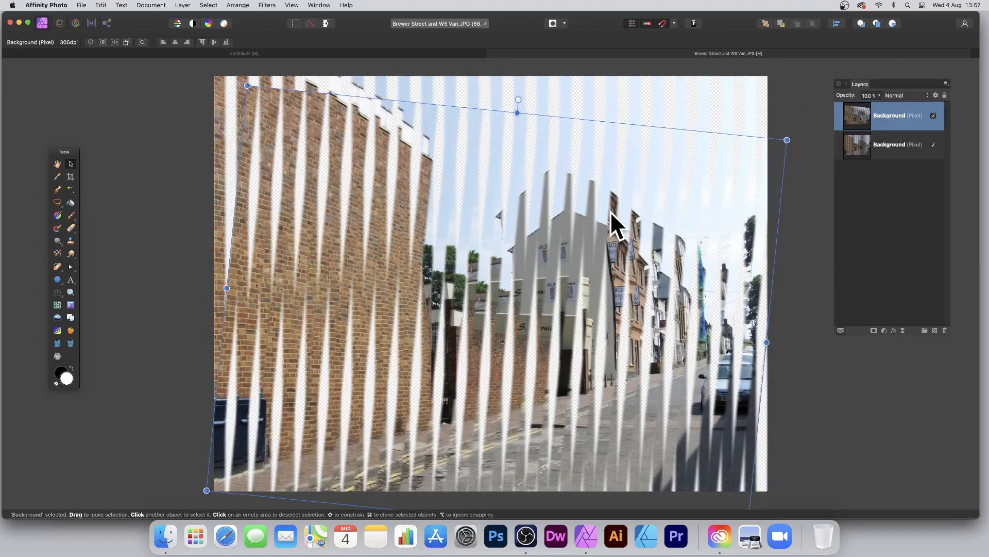
{"action": "left_click_drag", "start_coordinate": [611, 211], "coordinate": [607, 174]}
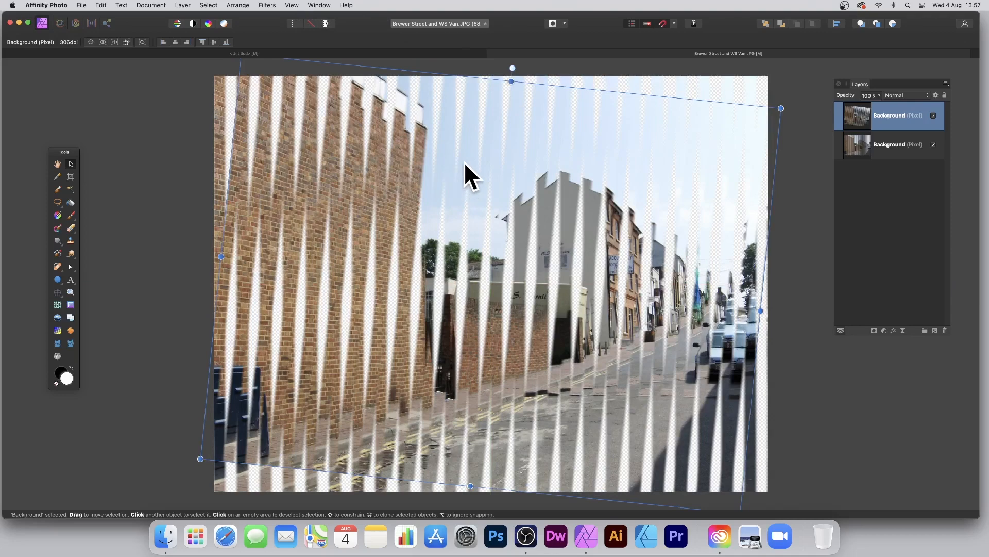
{"action": "left_click_drag", "start_coordinate": [464, 162], "coordinate": [475, 131]}
Duplicate the tilted striped layer twice and rotate the topmost copy counter-clockwise so its strips cross the others.
{"action": "key", "text": "super+j"}
{"action": "key", "text": "super+j"}
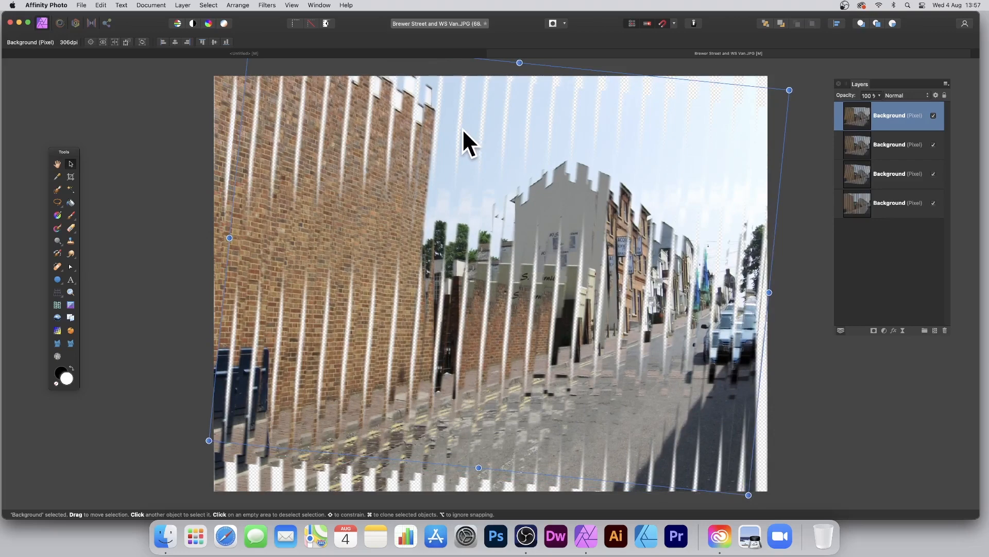
{"action": "left_click_drag", "start_coordinate": [793, 86], "coordinate": [709, 52]}
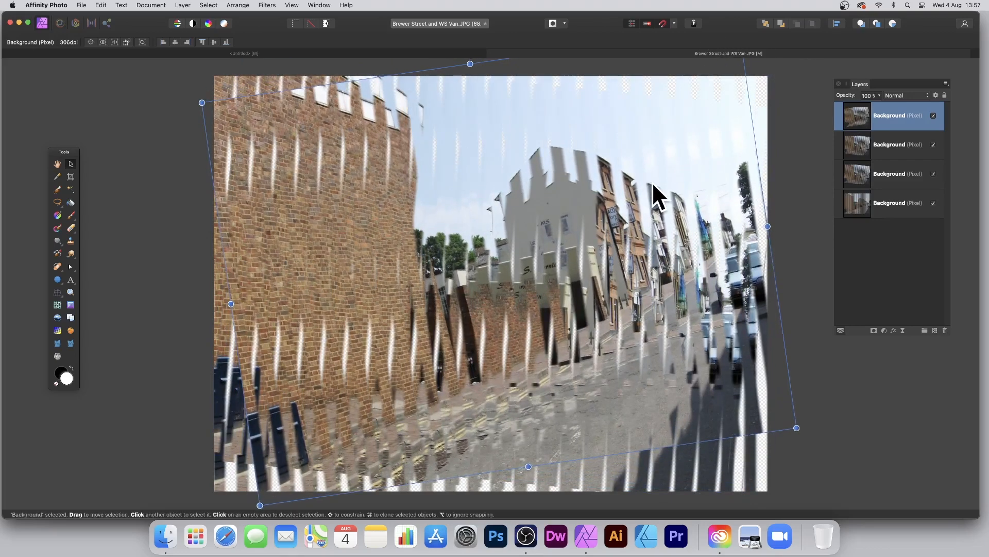
Add an Outer Shadow layer effect to the topmost copy with a 1.4 px radius and 7 px offset.
{"action": "left_click", "coordinate": [893, 330]}
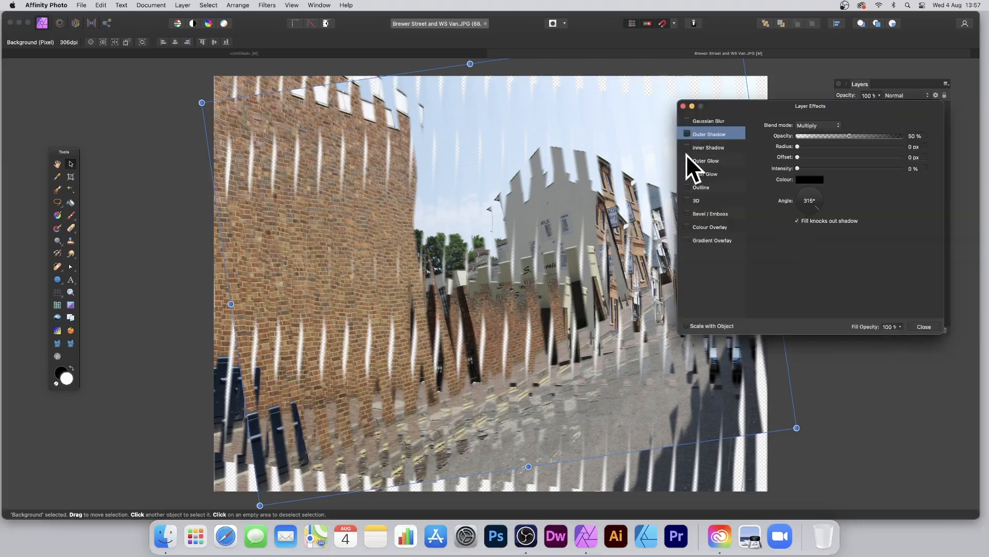
{"action": "left_click", "coordinate": [686, 134]}
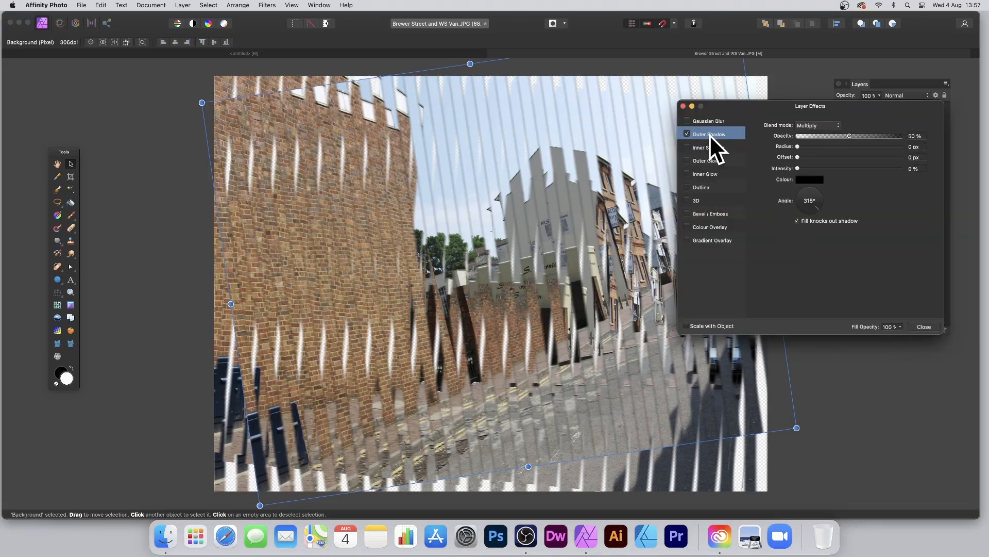
{"action": "left_click", "coordinate": [821, 146]}
{"action": "left_click", "coordinate": [834, 157]}
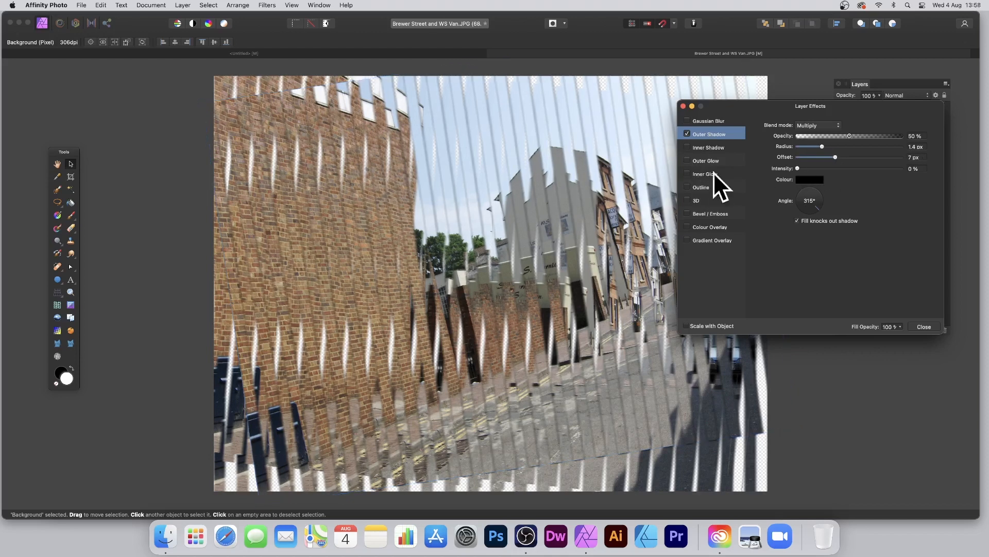
Try a 3D layer effect with a larger radius on the topmost layer and undo it.
{"action": "left_click", "coordinate": [687, 200]}
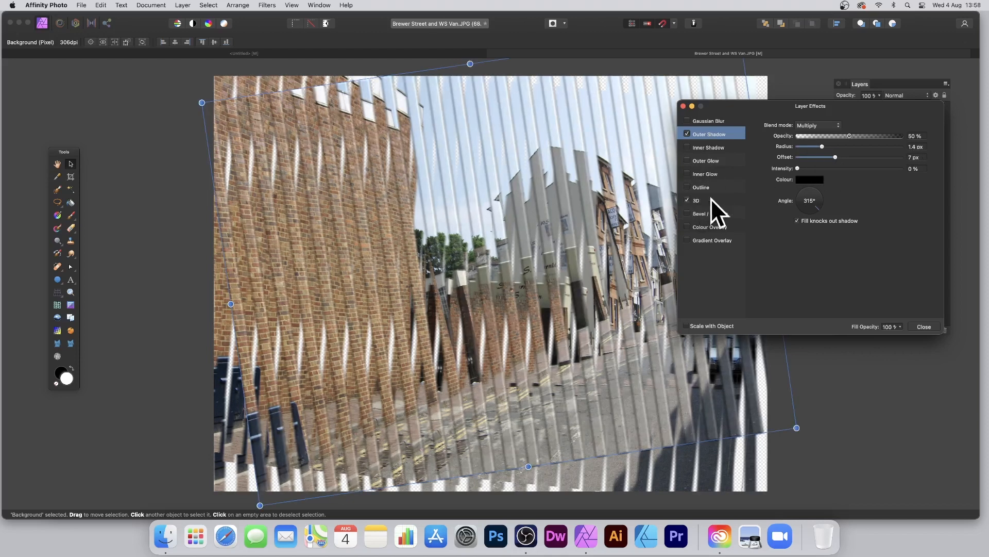
{"action": "left_click_drag", "start_coordinate": [830, 147], "coordinate": [843, 149]}
{"action": "left_click", "coordinate": [924, 326]}
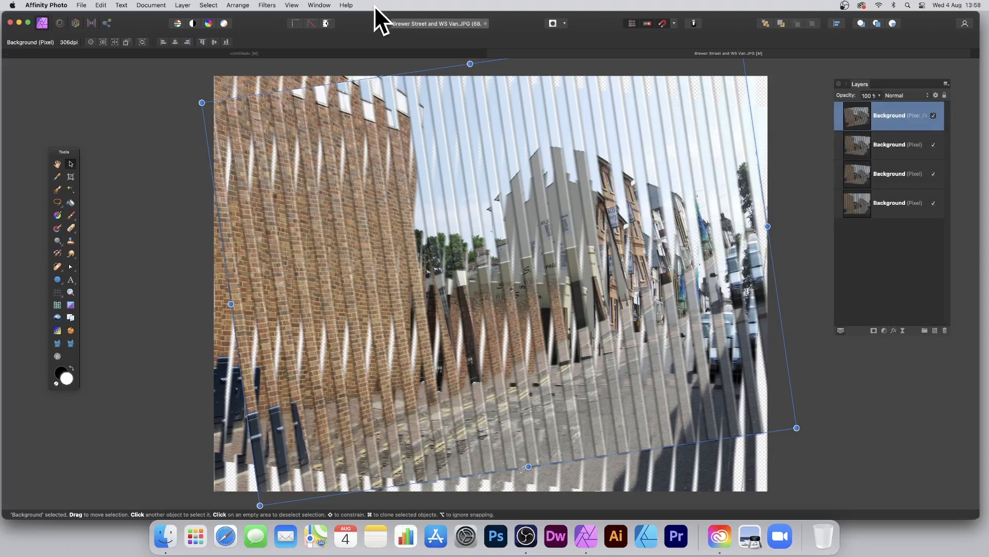
{"action": "key", "text": "super+z"}
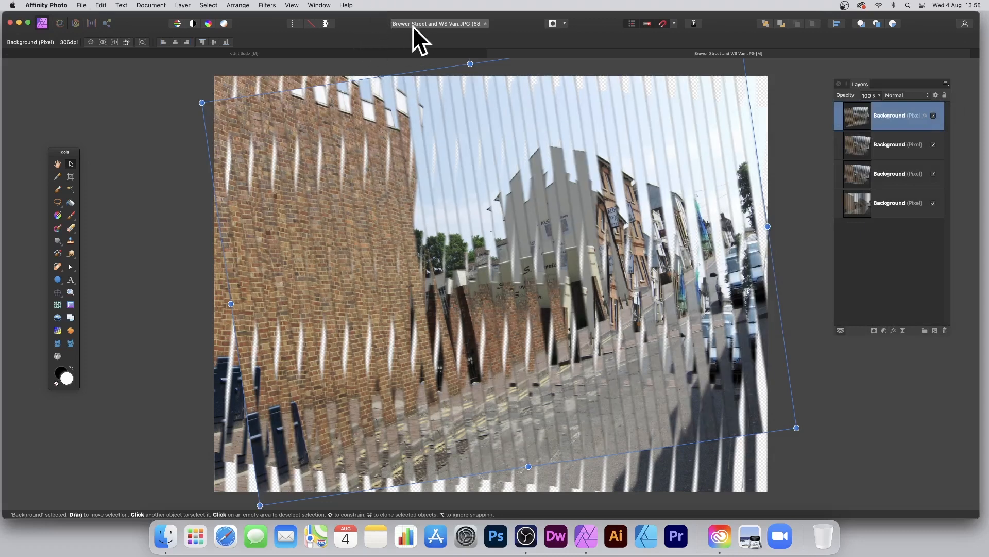
Start the Deform distortion filter on the topmost layer and place three or more deformation points across the buildings.
{"action": "left_click", "coordinate": [266, 2]}
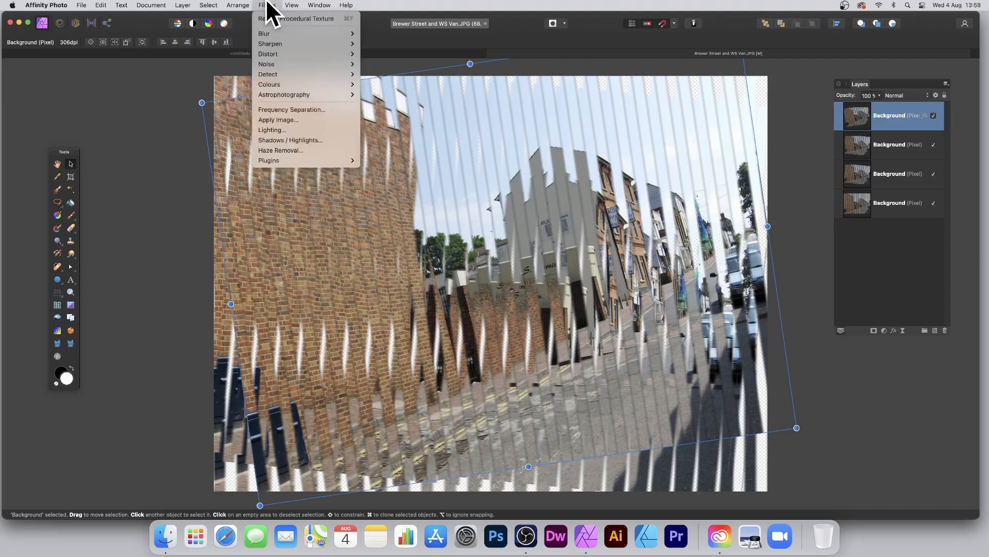
{"action": "mouse_move", "coordinate": [293, 55]}
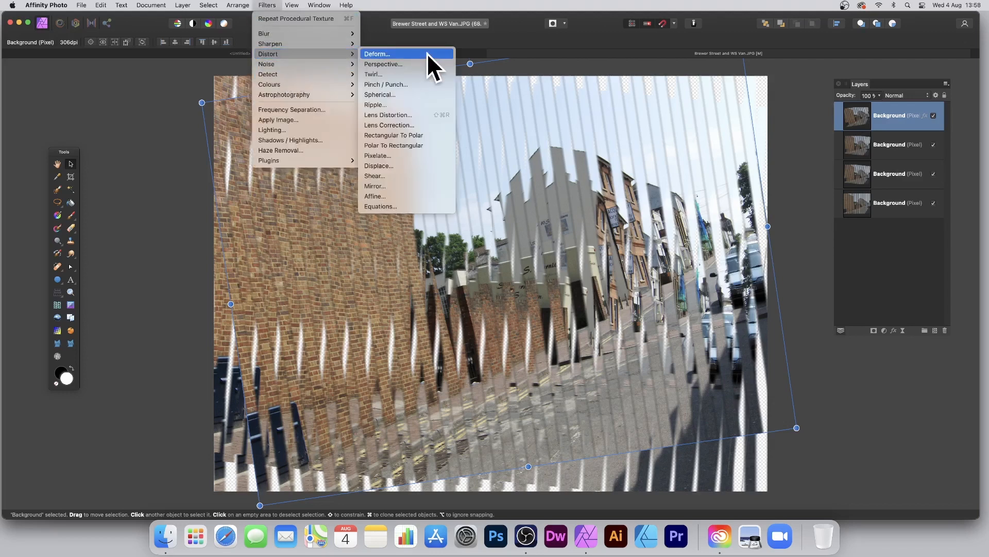
{"action": "left_click", "coordinate": [426, 53]}
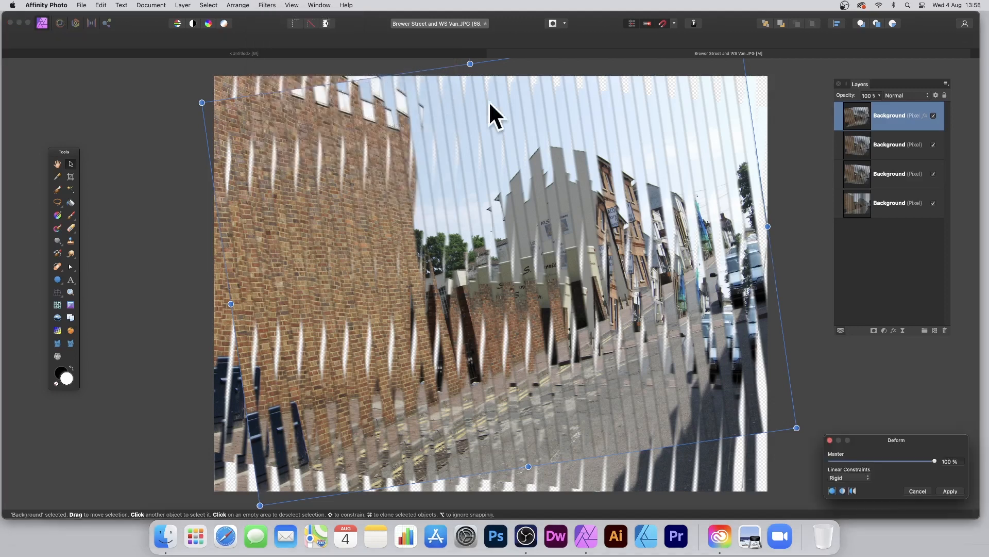
{"action": "left_click", "coordinate": [436, 229]}
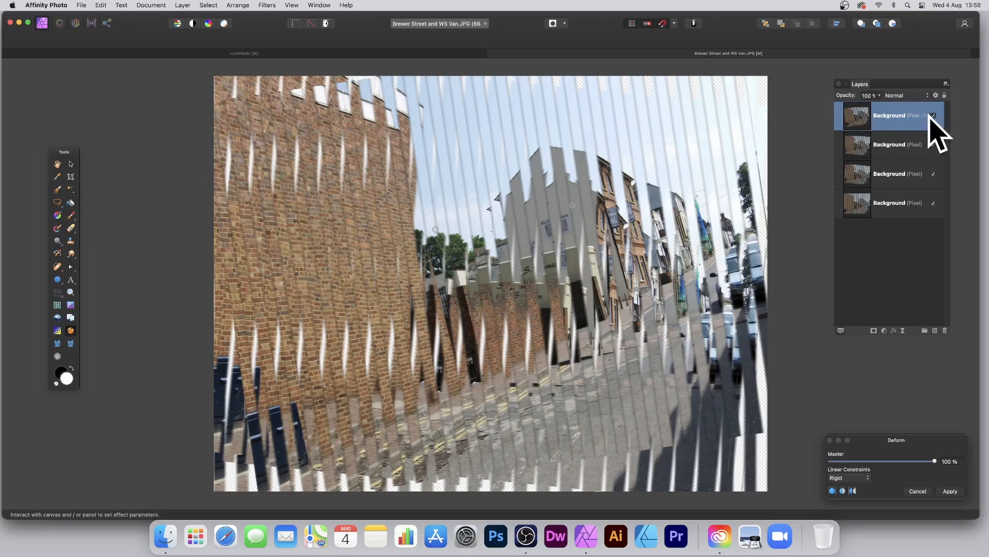
{"action": "left_click", "coordinate": [542, 316]}
{"action": "left_click", "coordinate": [614, 288]}
Warp the topmost striped layer by pulling its deformation points across the sky, brick wall and road, and apply the Deform filter.
{"action": "left_click_drag", "start_coordinate": [885, 440], "coordinate": [417, 139]}
{"action": "left_click_drag", "start_coordinate": [574, 203], "coordinate": [679, 220]}
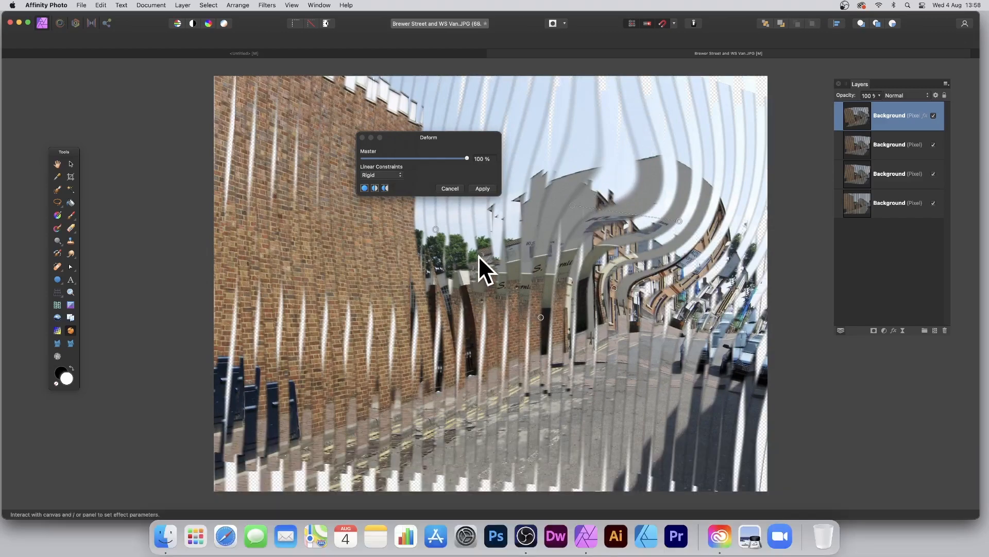
{"action": "left_click_drag", "start_coordinate": [486, 254], "coordinate": [313, 271]}
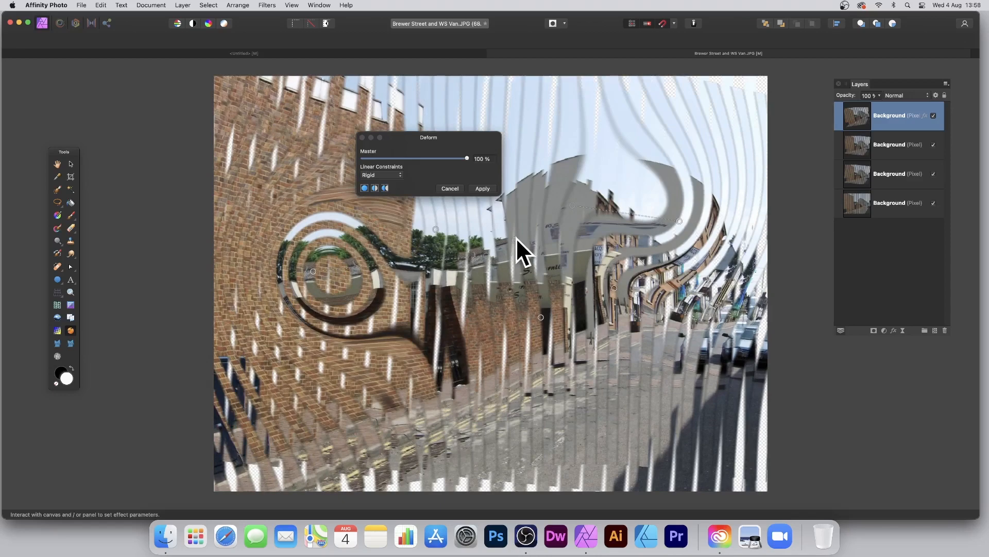
{"action": "left_click_drag", "start_coordinate": [515, 237], "coordinate": [542, 345]}
{"action": "left_click", "coordinate": [483, 188]}
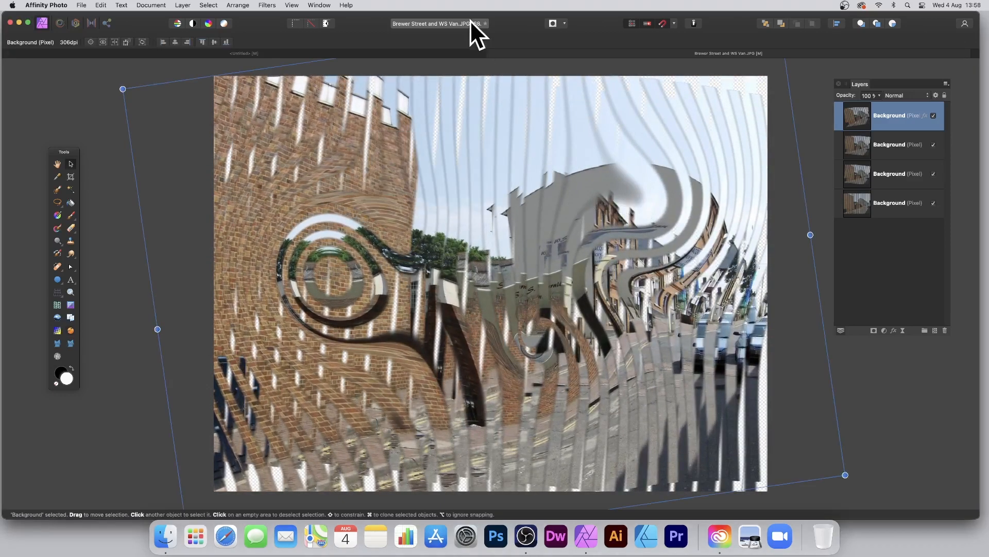
Undo the deformation, duplicated layers and stripes until only the original unstriped street photo layer is left.
{"action": "key", "text": "super+z"}
{"action": "key", "text": "super+z"}
{"action": "key", "text": "super+z"}
{"action": "key", "text": "super+z"}
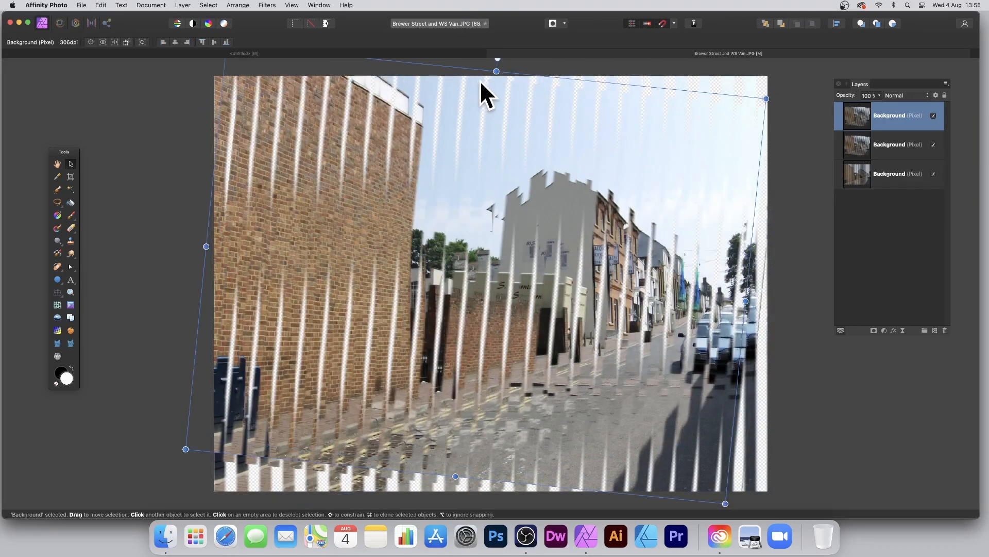
{"action": "key", "text": "super+z"}
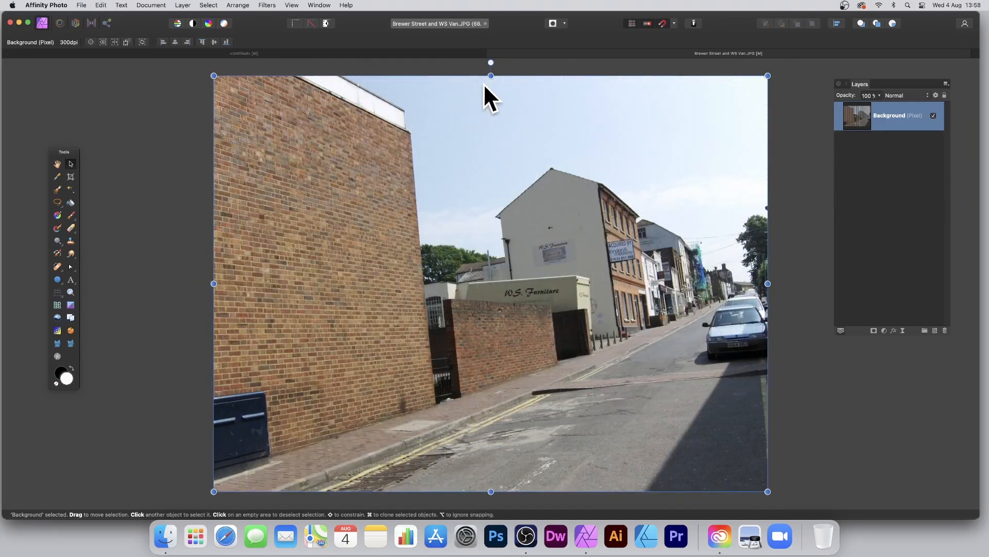
Start a Procedural Texture filter on the Background layer and load the Alpha 3 preset from the coloured patterns.
{"action": "left_click", "coordinate": [268, 5]}
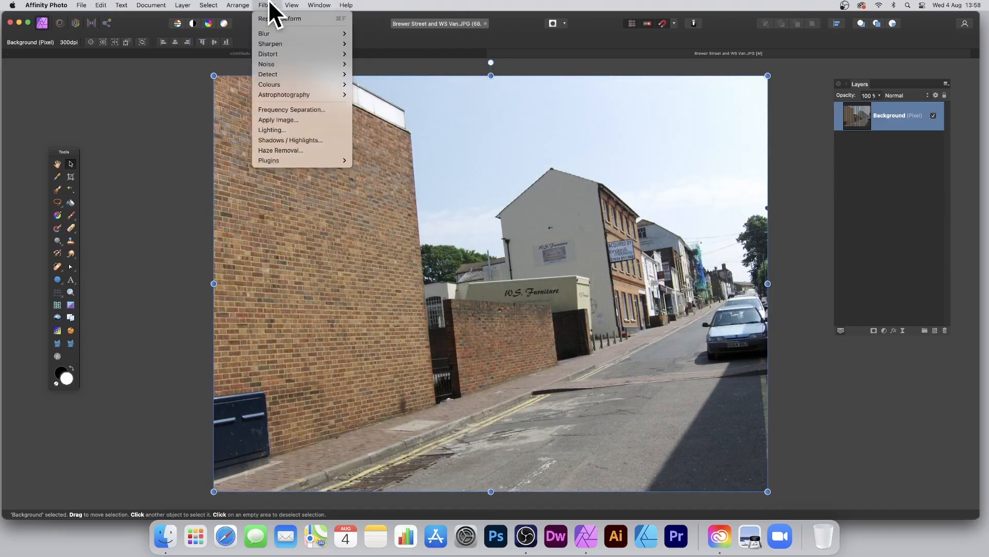
{"action": "mouse_move", "coordinate": [286, 85]}
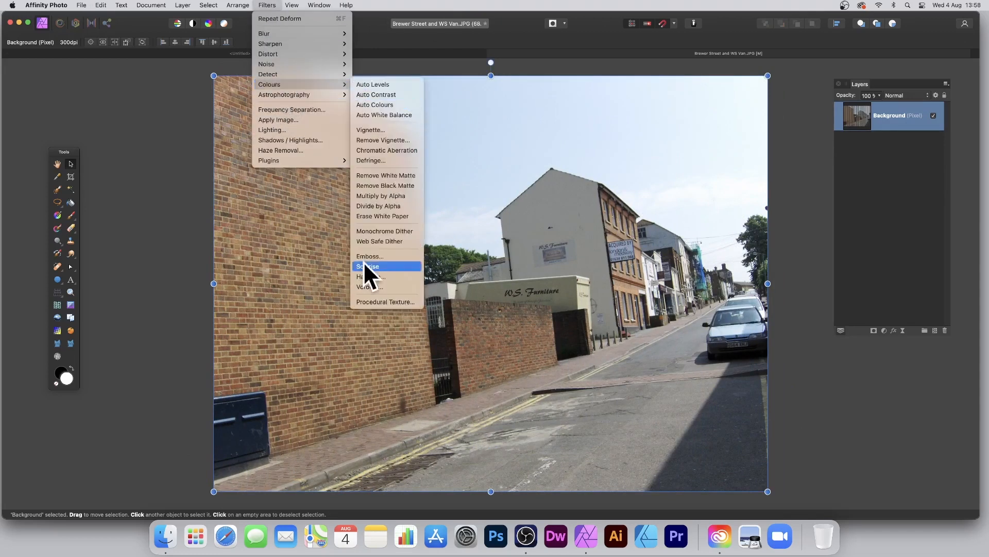
{"action": "left_click", "coordinate": [370, 301]}
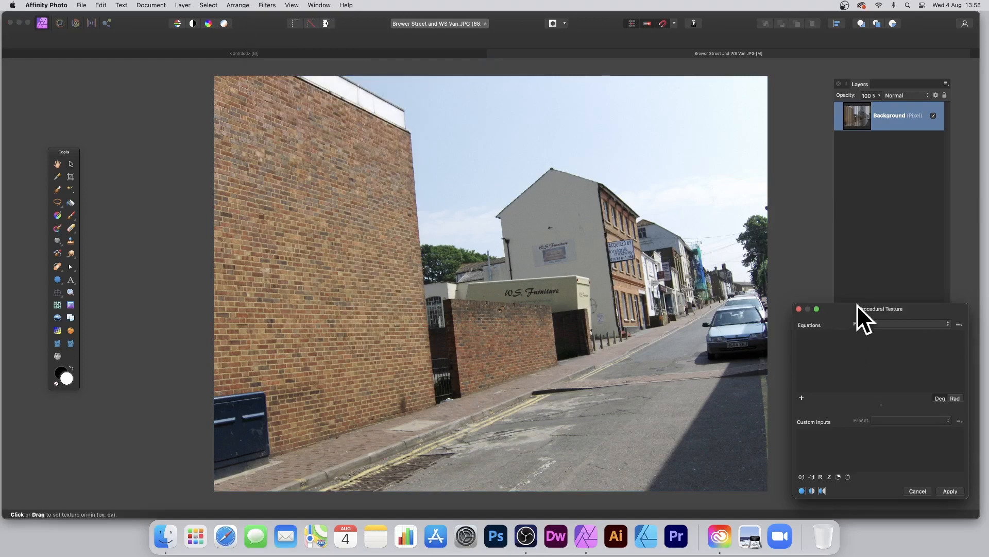
{"action": "left_click_drag", "start_coordinate": [858, 305], "coordinate": [459, 165]}
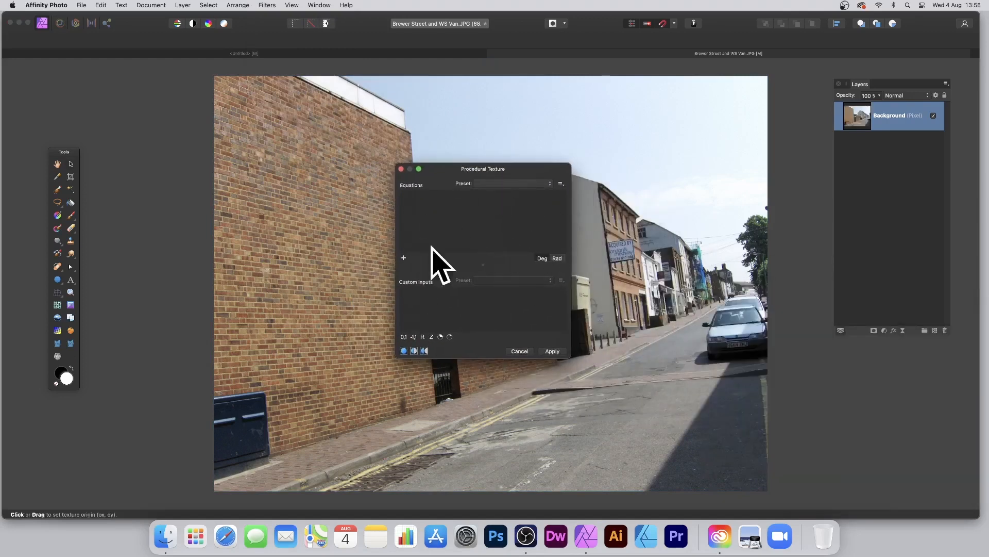
{"action": "left_click", "coordinate": [512, 183]}
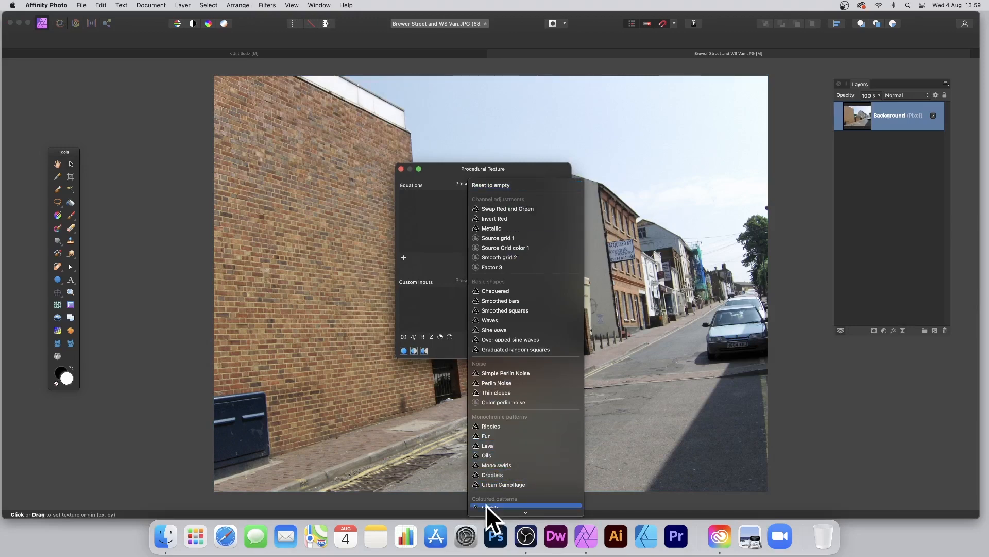
{"action": "mouse_move", "coordinate": [488, 513]}
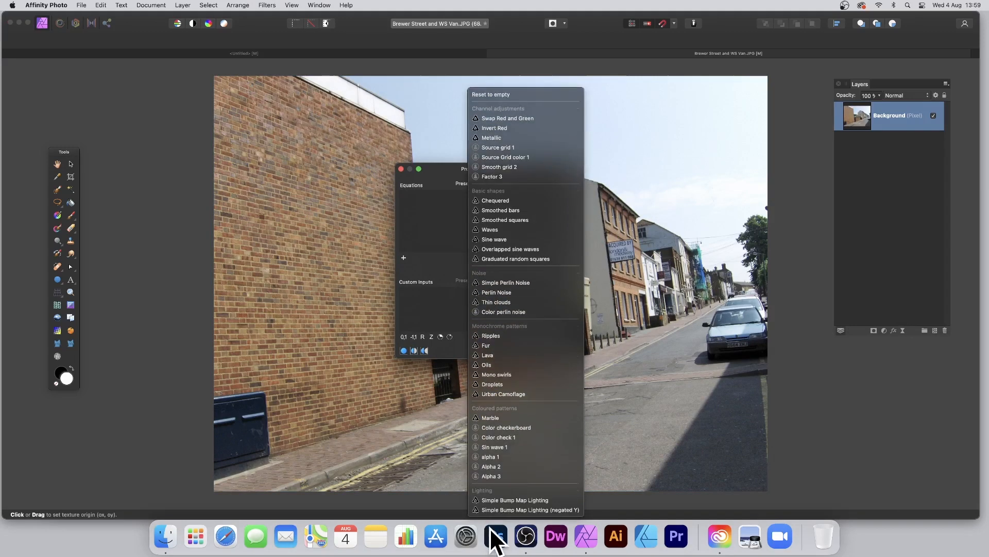
{"action": "left_click", "coordinate": [506, 475]}
{"action": "left_click_drag", "start_coordinate": [454, 167], "coordinate": [619, 151]}
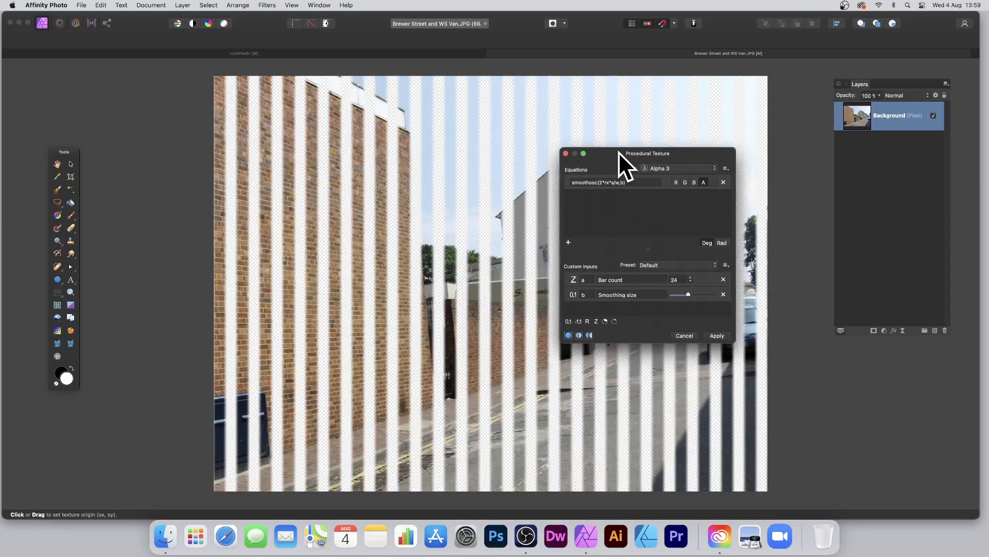
Enlarge the Procedural Texture dialog in width and height to give the equation and custom inputs more room.
{"action": "left_click", "coordinate": [592, 183]}
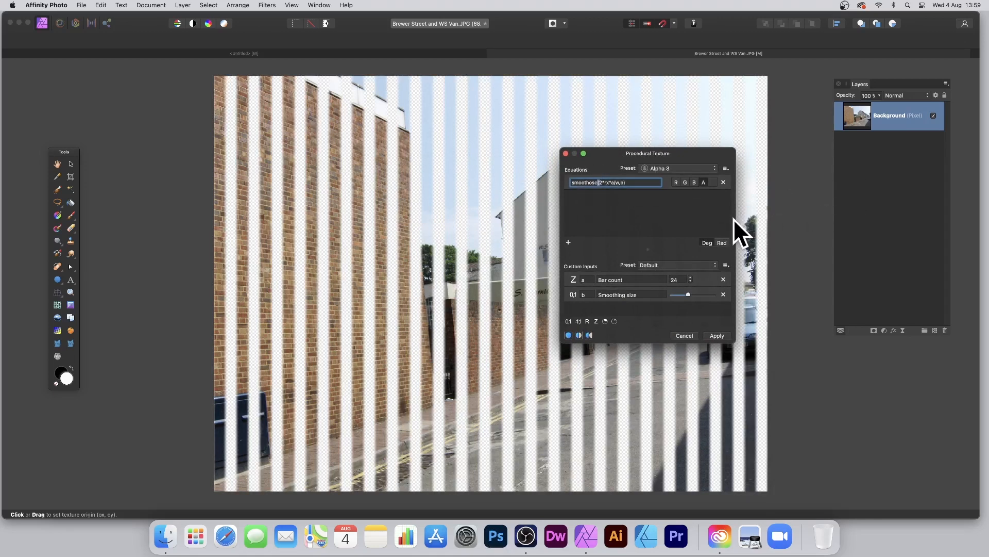
{"action": "left_click_drag", "start_coordinate": [735, 218], "coordinate": [961, 216]}
{"action": "left_click_drag", "start_coordinate": [785, 153], "coordinate": [448, 118]}
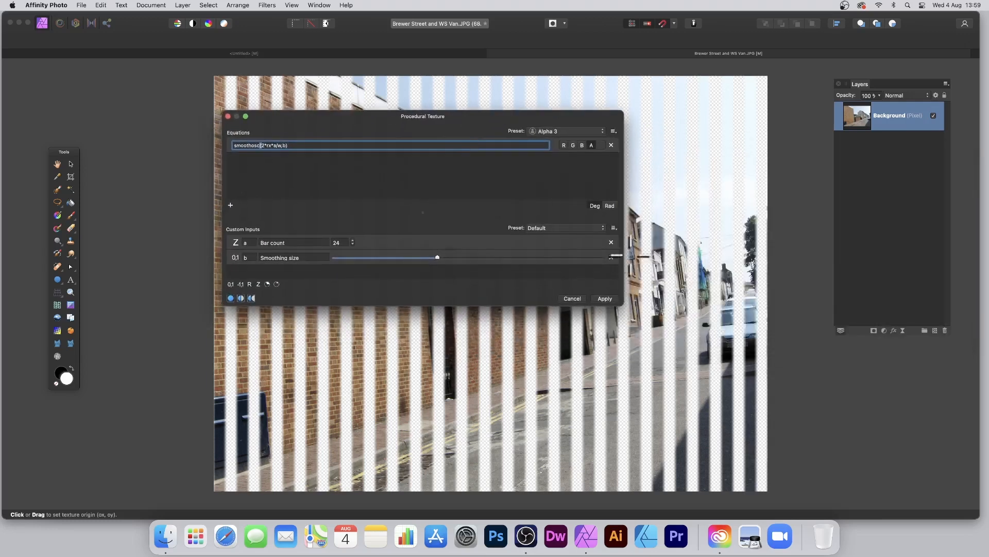
{"action": "left_click_drag", "start_coordinate": [621, 306], "coordinate": [748, 365]}
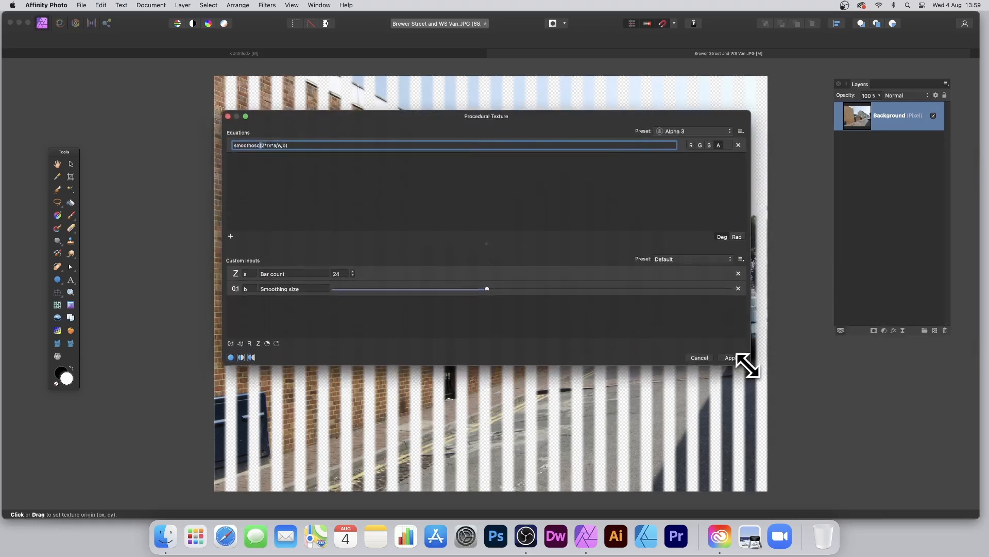
Replace the constant 2 in the equation with c and add a real-number custom input c set to 3.
{"action": "left_click", "coordinate": [266, 145]}
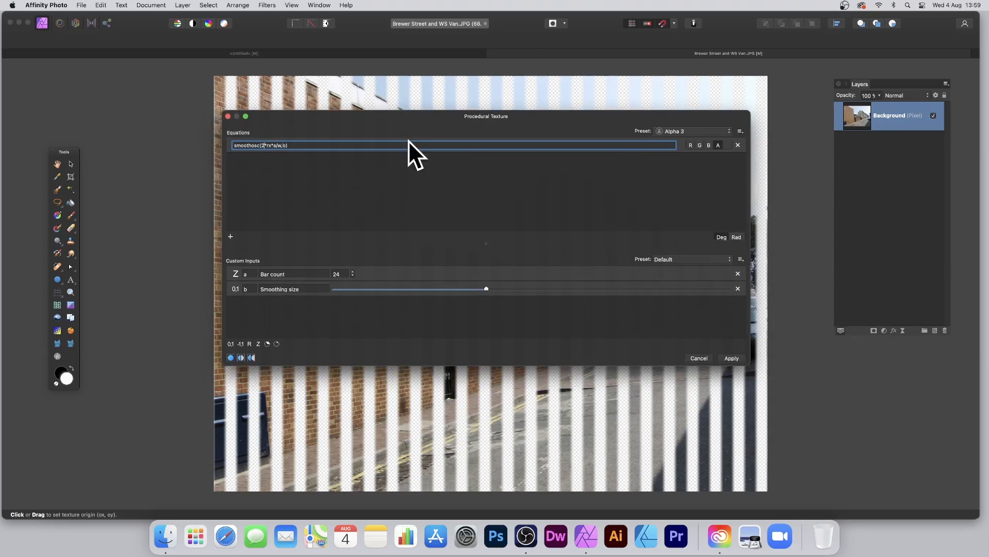
{"action": "key", "text": "BackSpace"}
{"action": "type", "text": "c"}
{"action": "left_click", "coordinate": [249, 344]}
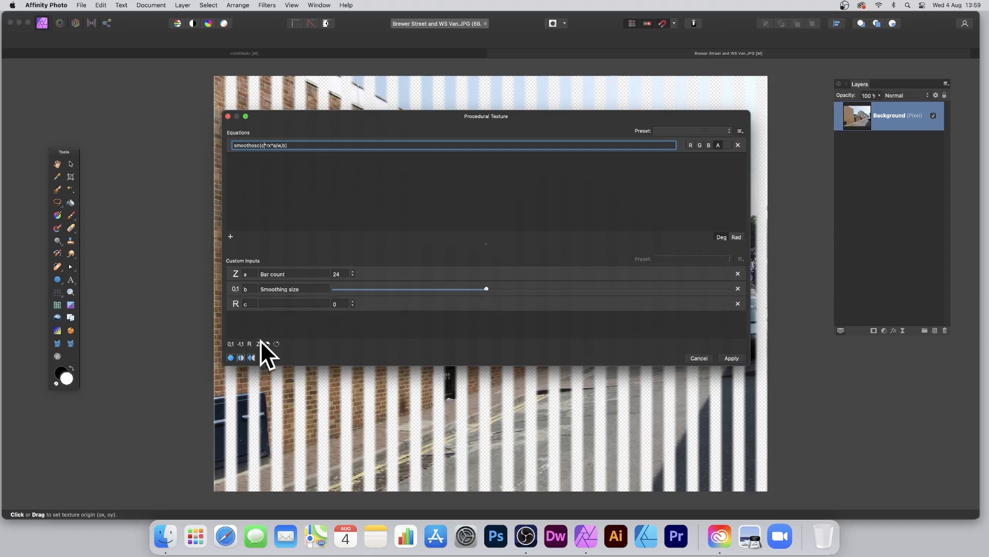
{"action": "left_click", "coordinate": [251, 303]}
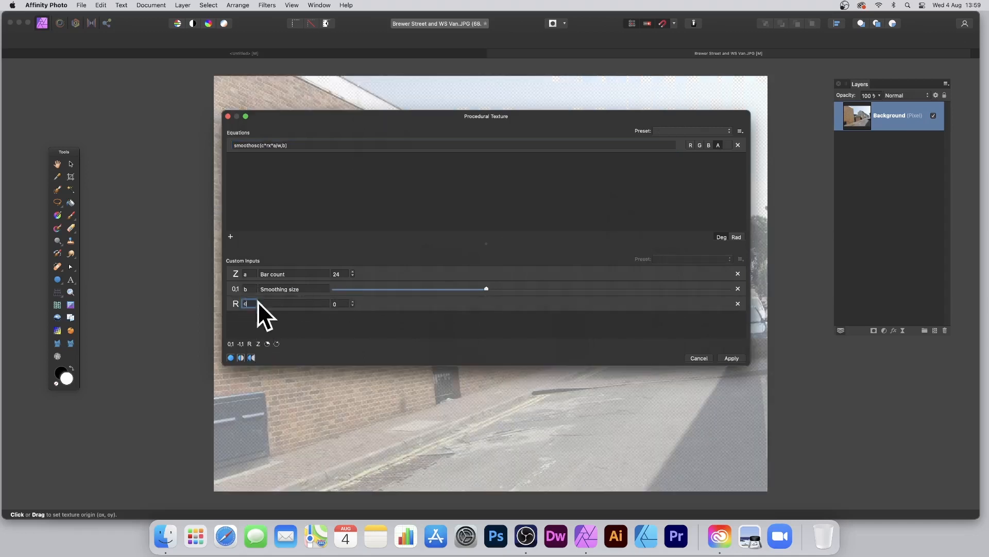
{"action": "key", "text": "Tab"}
{"action": "left_click", "coordinate": [353, 302]}
{"action": "left_click", "coordinate": [353, 301]}
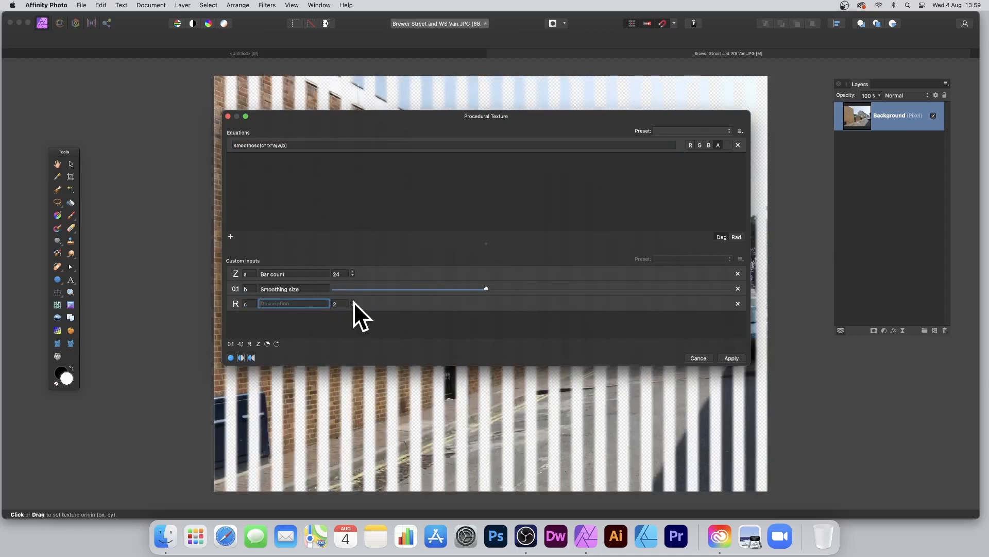
{"action": "left_click", "coordinate": [353, 301]}
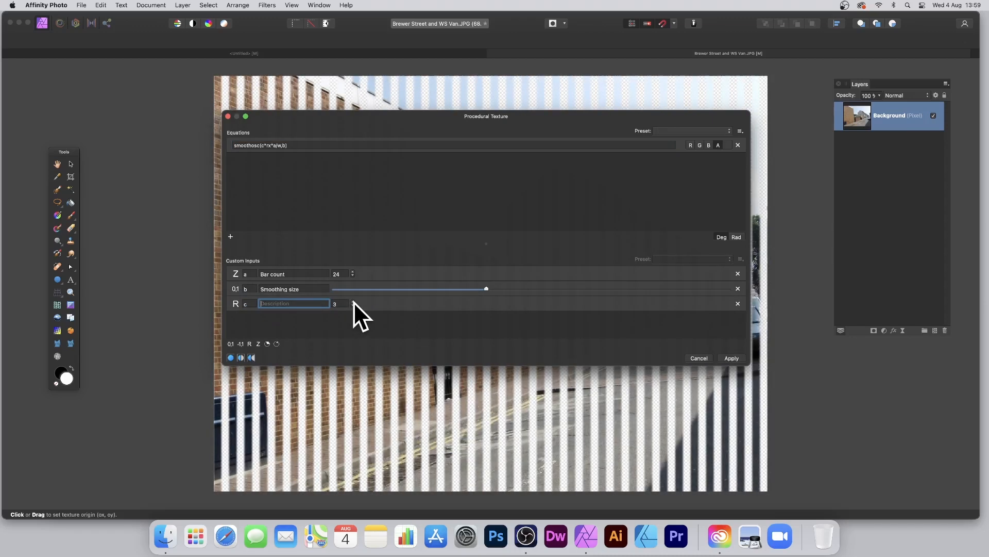
Try applying the stripe equation to the red channel in addition to alpha.
{"action": "left_click", "coordinate": [265, 145]}
{"action": "left_click_drag", "start_coordinate": [314, 119], "coordinate": [379, 100]}
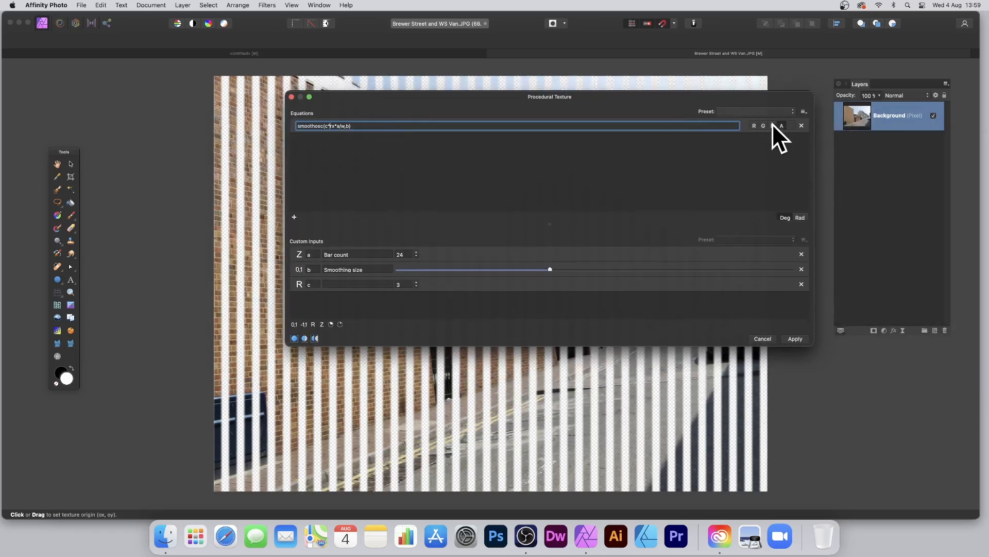
{"action": "left_click_drag", "start_coordinate": [704, 99], "coordinate": [701, 211]}
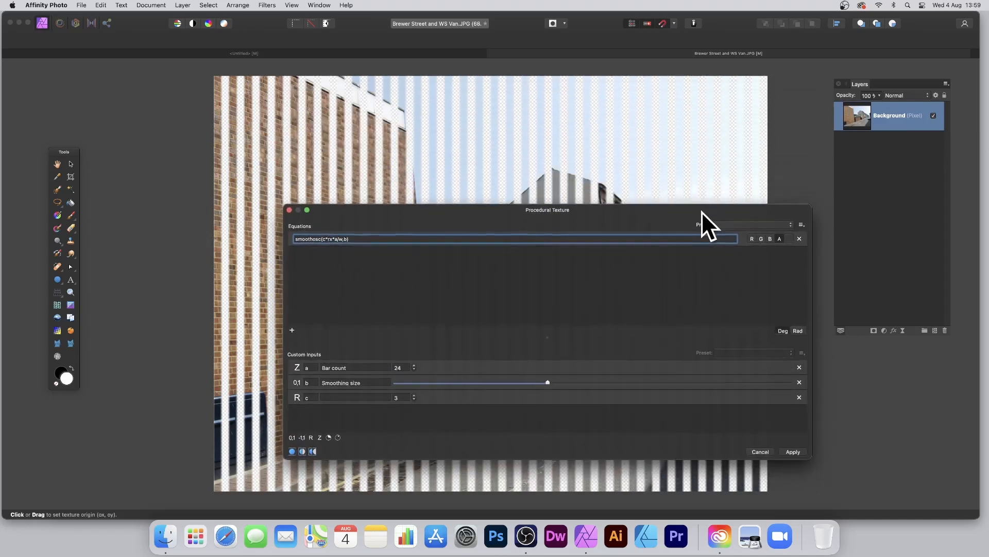
{"action": "left_click", "coordinate": [753, 240]}
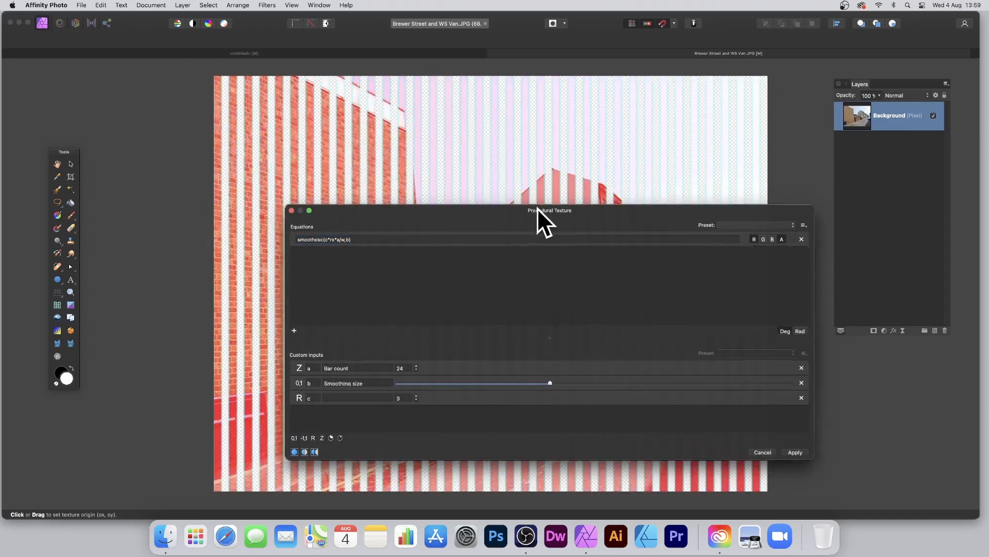
{"action": "left_click_drag", "start_coordinate": [537, 208], "coordinate": [576, 133]}
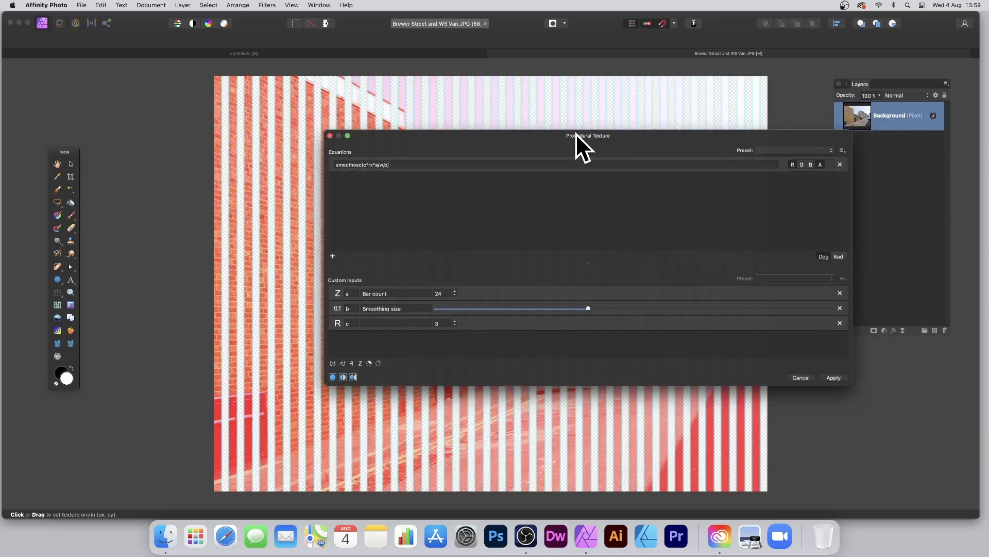
Change rx to ry so the equation reads smoothosc(c*ry*a/w,b), producing horizontal stripes.
{"action": "left_click", "coordinate": [397, 164]}
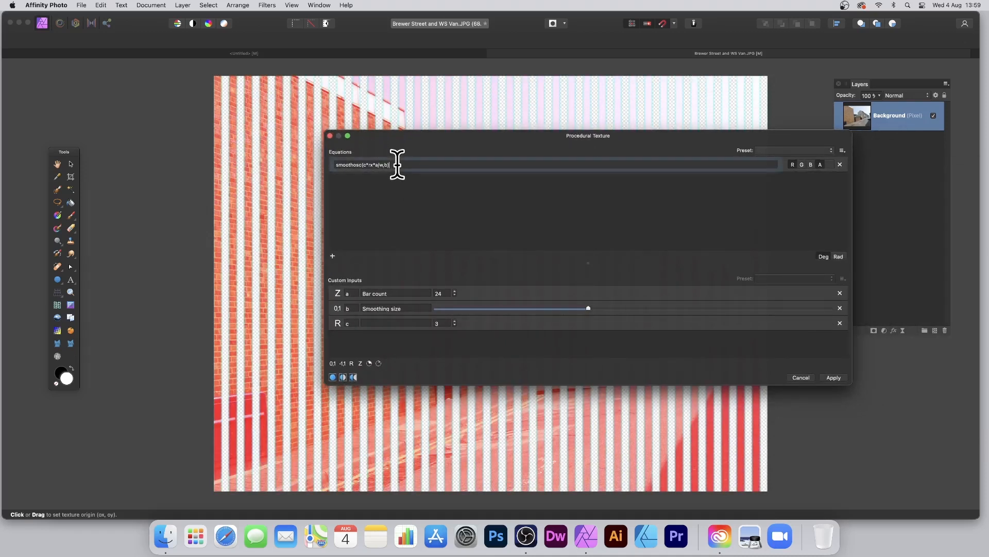
{"action": "left_click_drag", "start_coordinate": [397, 164], "coordinate": [298, 160]}
{"action": "left_click", "coordinate": [377, 165]}
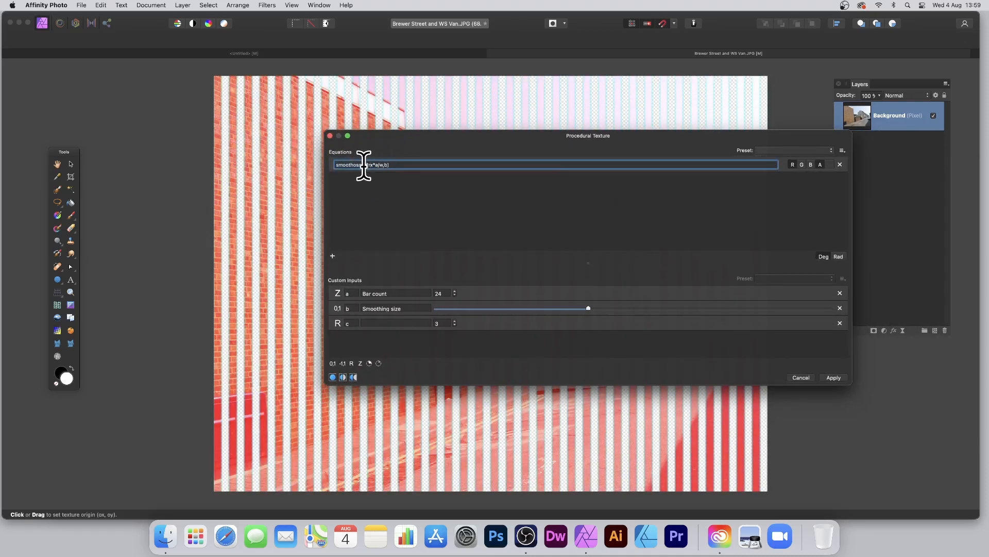
{"action": "type", "text": "c*"}
{"action": "key", "text": "Right"}
{"action": "key", "text": "Right"}
{"action": "key", "text": "BackSpace"}
{"action": "type", "text": "y"}
{"action": "left_click_drag", "start_coordinate": [309, 150], "coordinate": [237, 157]}
{"action": "left_click", "coordinate": [399, 162]}
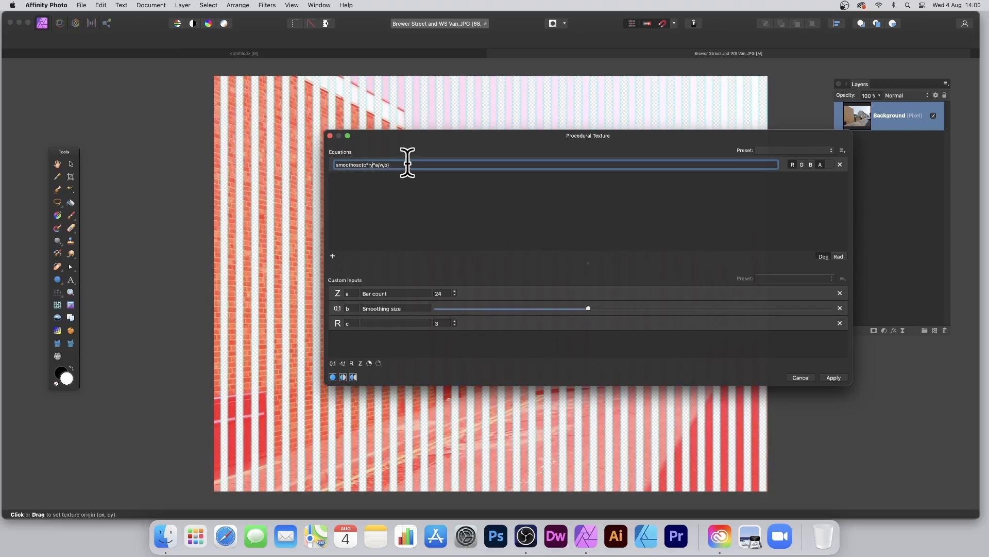
{"action": "key", "text": "Return"}
Restrict the horizontal stripe equation to the alpha channel and save it as preset Alpha 4 in the Coloured patterns category.
{"action": "left_click_drag", "start_coordinate": [378, 138], "coordinate": [338, 134]}
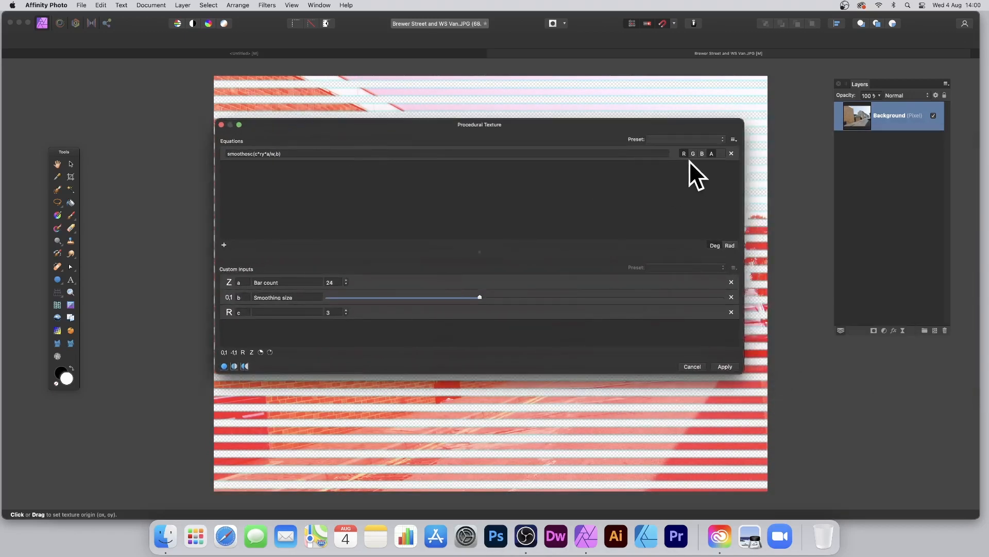
{"action": "left_click_drag", "start_coordinate": [542, 128], "coordinate": [613, 168]}
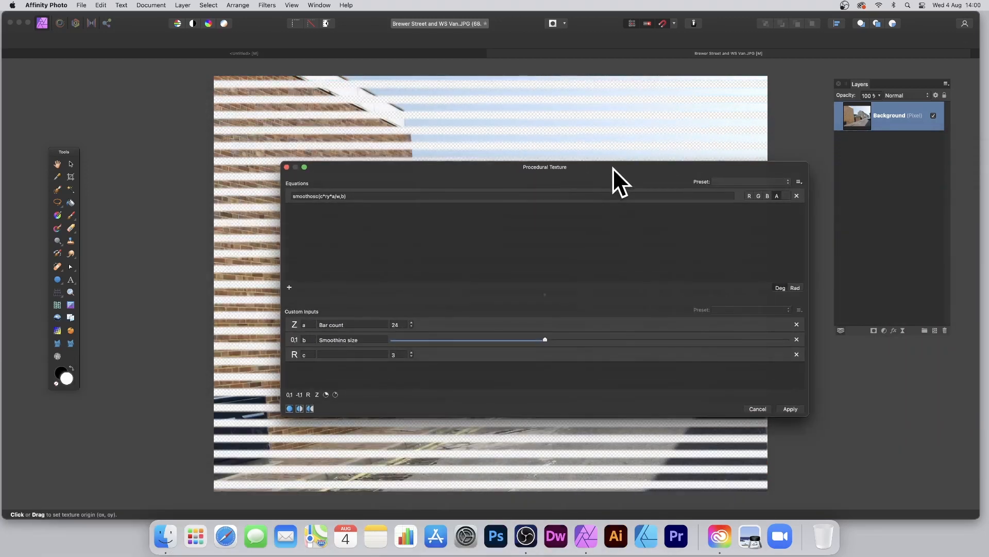
{"action": "left_click", "coordinate": [801, 183]}
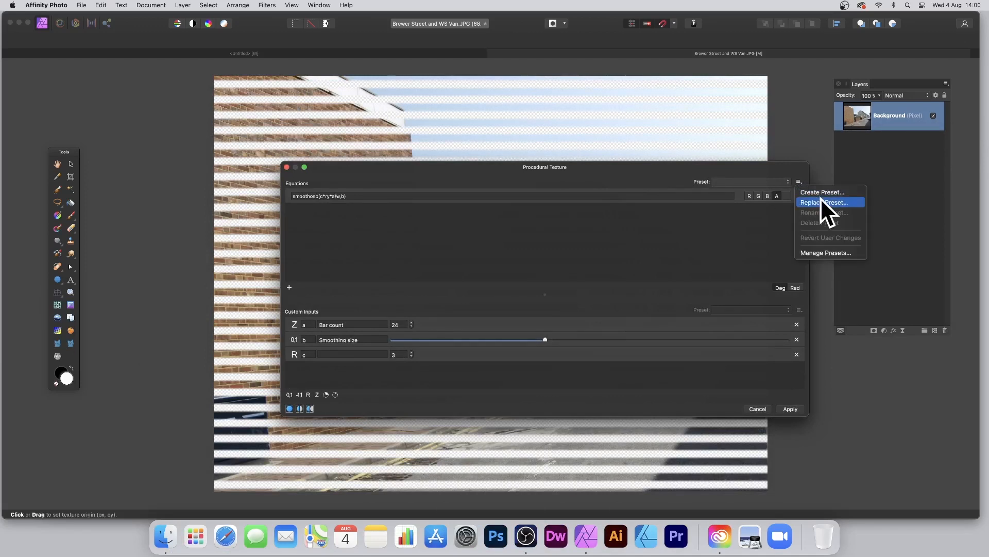
{"action": "left_click", "coordinate": [821, 194]}
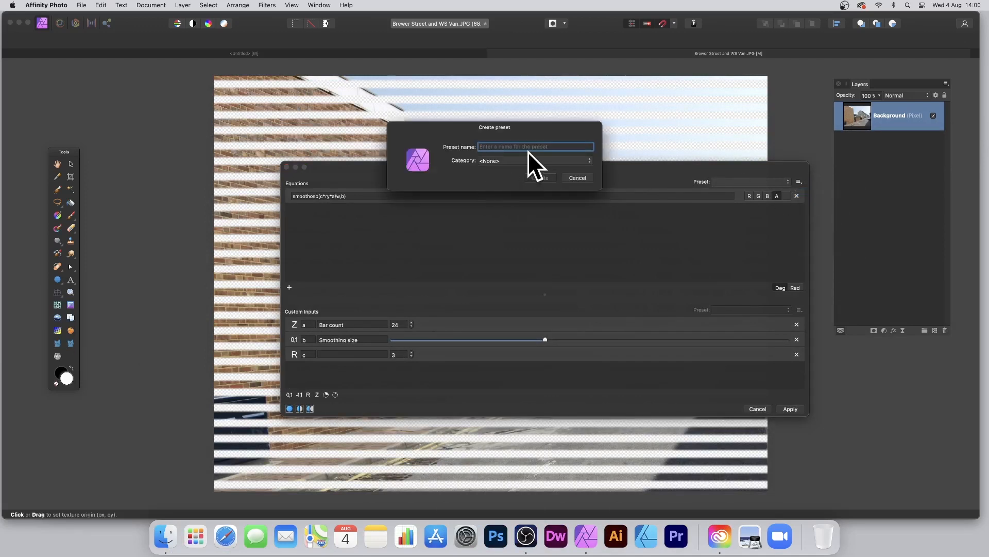
{"action": "type", "text": "Alpha 4"}
{"action": "left_click", "coordinate": [509, 161]}
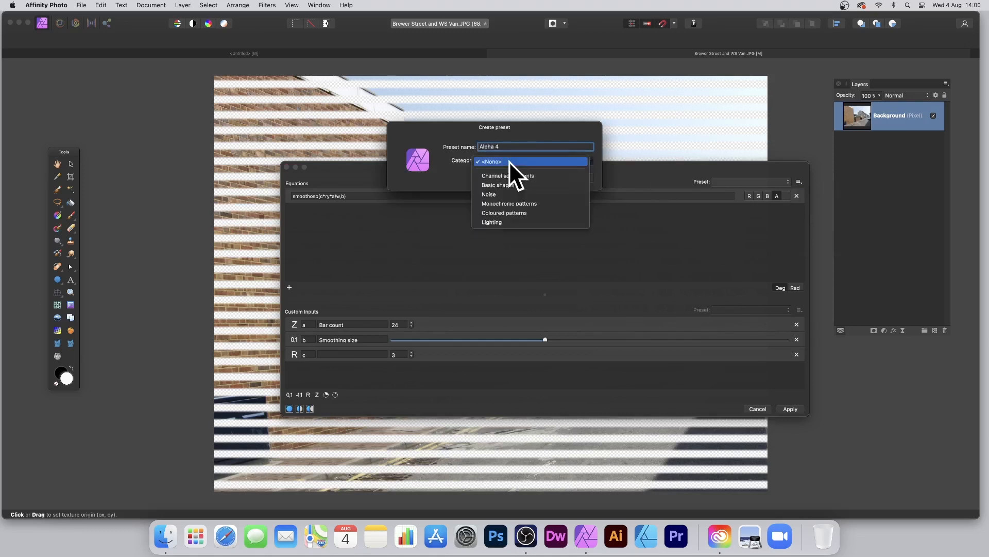
{"action": "left_click", "coordinate": [508, 213]}
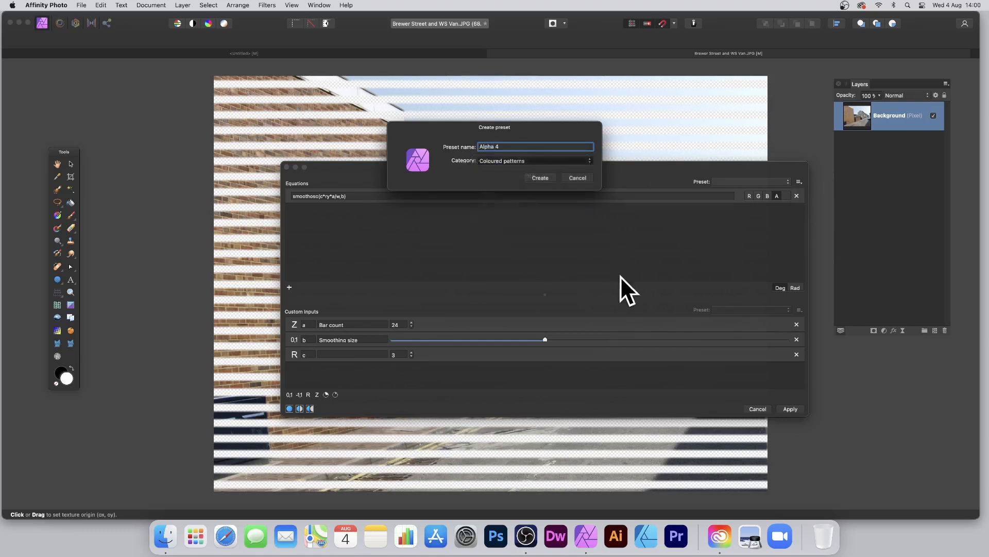
{"action": "left_click", "coordinate": [538, 177]}
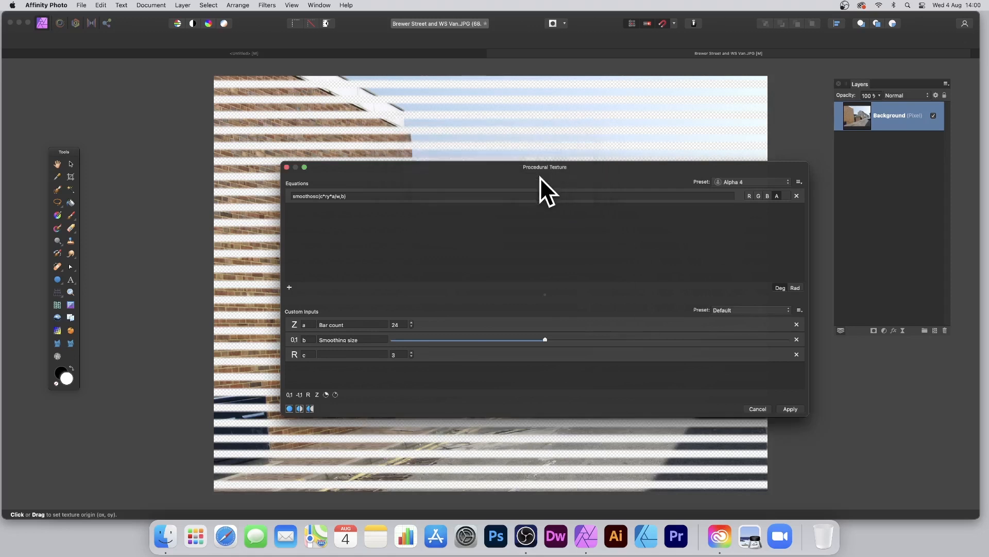
Add a vertical stripe term so the equation reads smoothosc(c*ry*a/w,b)+smoothosc(c*rx*a/w,b).
{"action": "left_click", "coordinate": [365, 196]}
{"action": "key", "text": "super+c"}
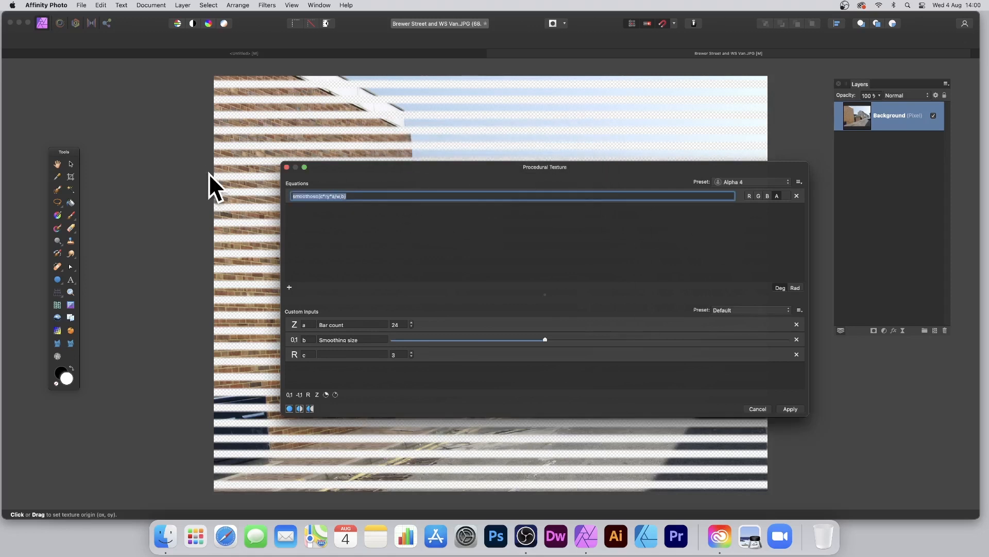
{"action": "left_click", "coordinate": [370, 198]}
{"action": "type", "text": "+"}
{"action": "key", "text": "super+v"}
{"action": "left_click", "coordinate": [385, 196]}
{"action": "key", "text": "Return"}
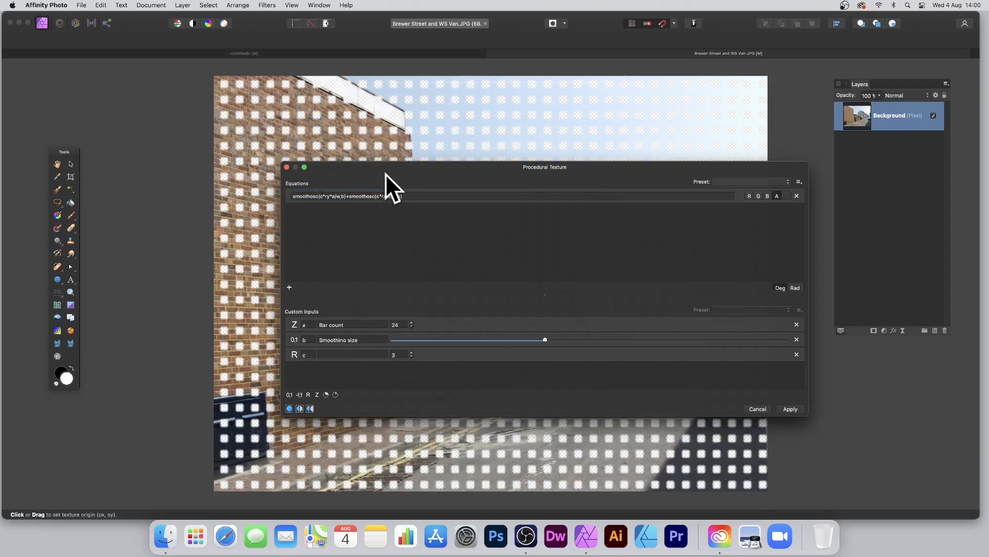
Save the combined two-direction equation as preset Alpha 5 in the Coloured patterns category.
{"action": "left_click_drag", "start_coordinate": [385, 174], "coordinate": [407, 146]}
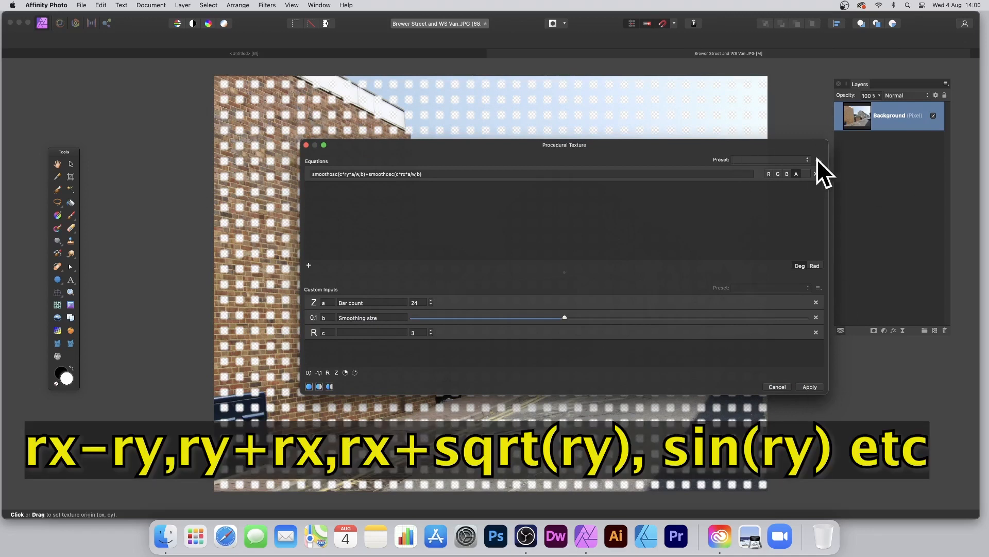
{"action": "left_click", "coordinate": [819, 159]}
{"action": "left_click", "coordinate": [843, 168]}
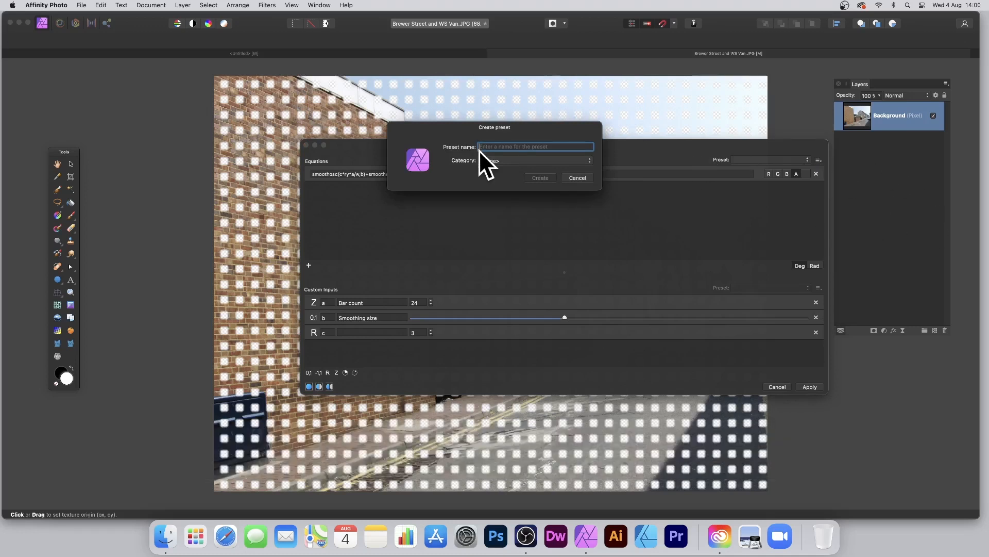
{"action": "type", "text": "Alpha 5"}
{"action": "key", "text": "Return"}
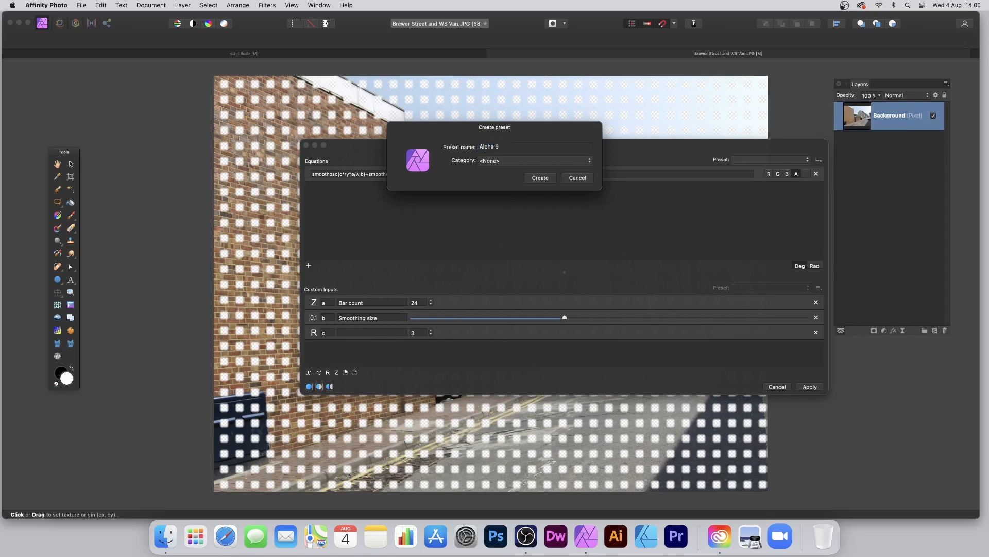
{"action": "left_click", "coordinate": [500, 159]}
{"action": "left_click", "coordinate": [504, 211]}
{"action": "left_click", "coordinate": [541, 177]}
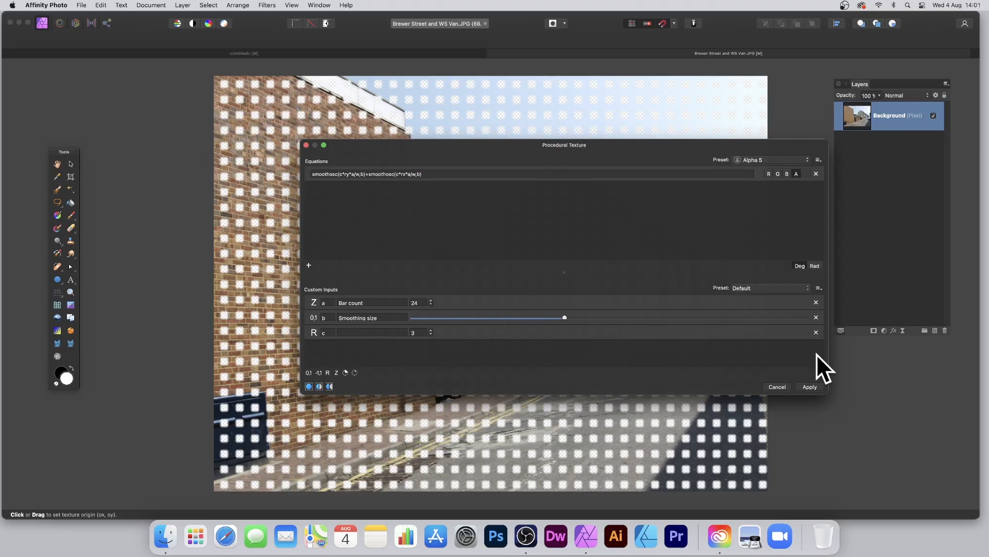
Uncover more of the photo and apply the combined procedural texture to the Background layer.
{"action": "left_click_drag", "start_coordinate": [527, 145], "coordinate": [597, 151]}
{"action": "left_click", "coordinate": [877, 392]}
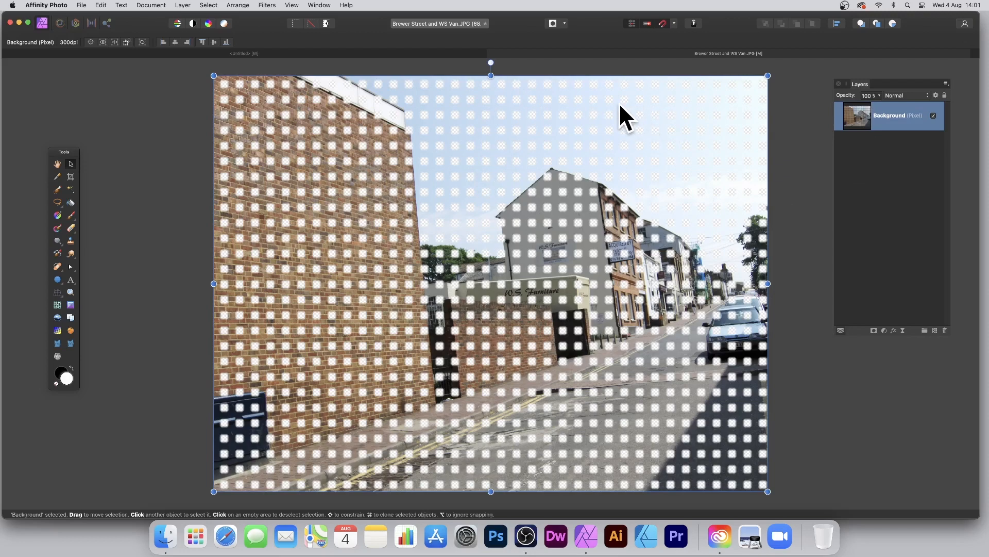
{"action": "left_click", "coordinate": [181, 5]}
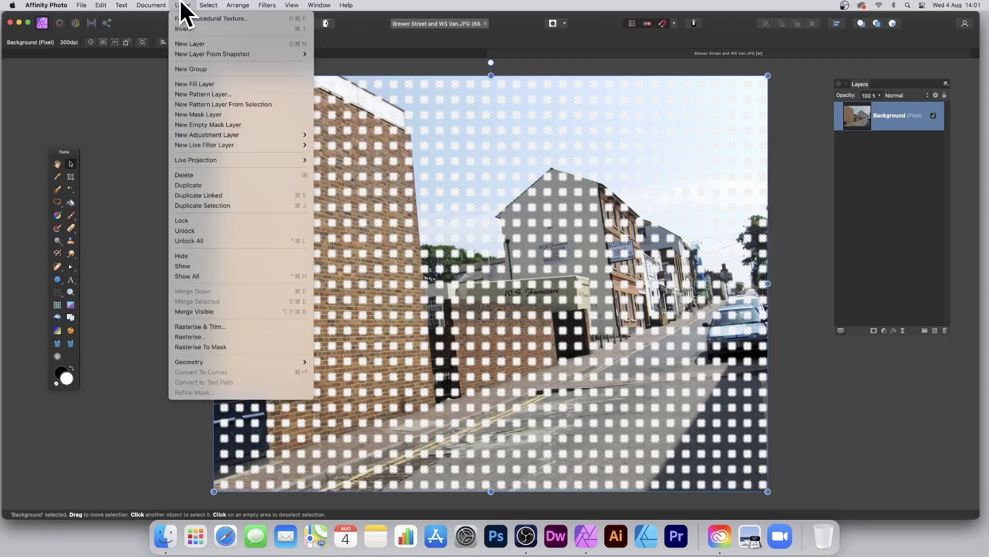
{"action": "mouse_move", "coordinate": [289, 5]}
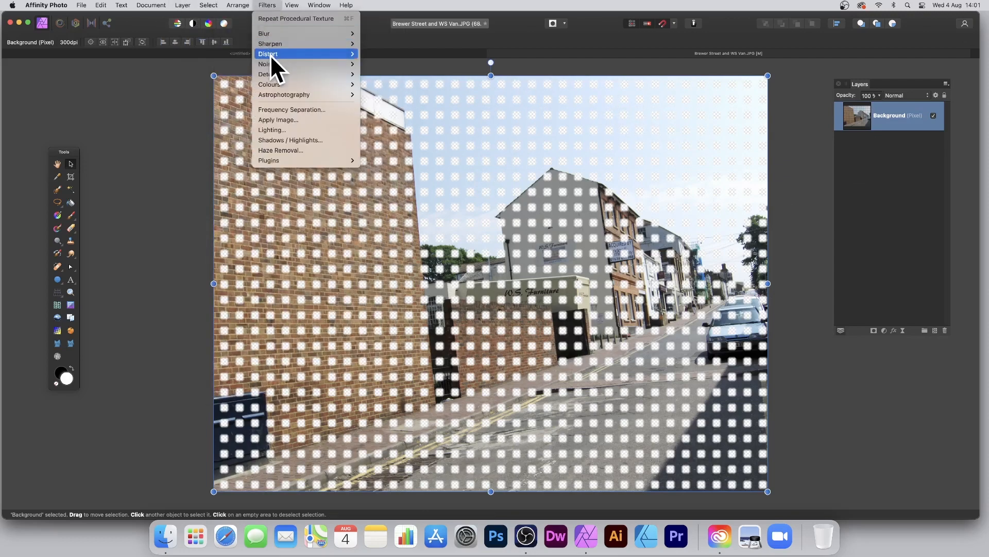
{"action": "mouse_move", "coordinate": [270, 54]}
{"action": "left_click", "coordinate": [889, 226]}
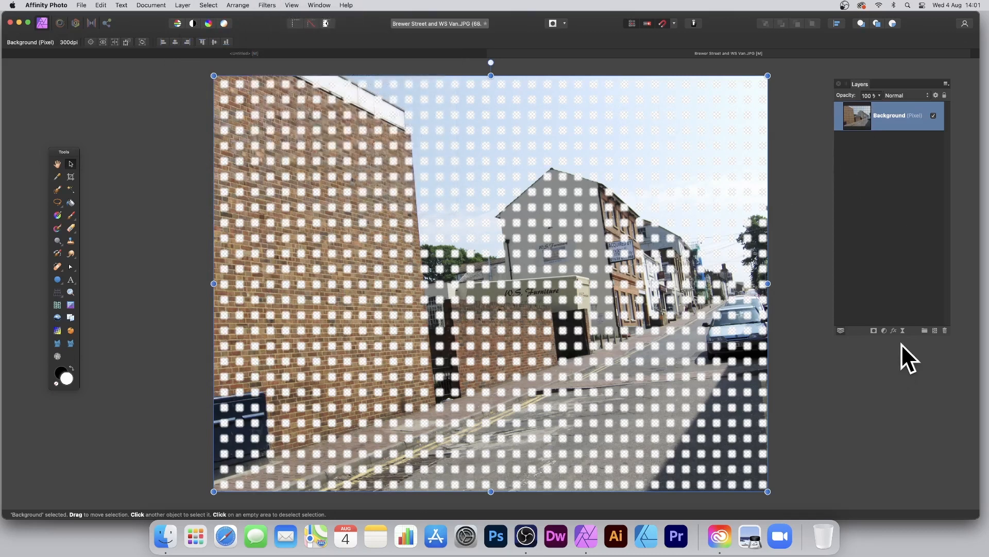
Add an outer shadow to the Background layer with 3.7 px radius, 15.9 px offset and 53% intensity.
{"action": "left_click", "coordinate": [895, 330]}
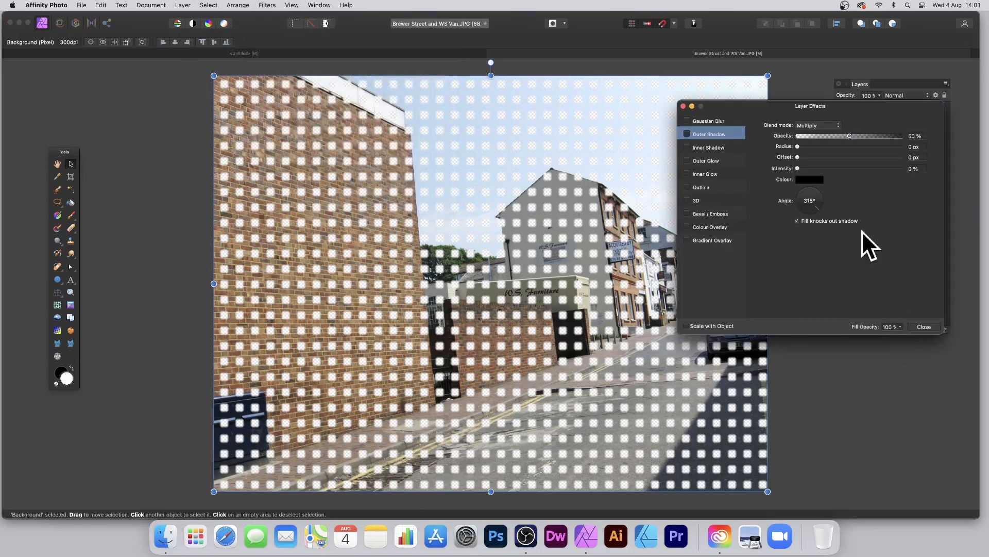
{"action": "left_click", "coordinate": [687, 134]}
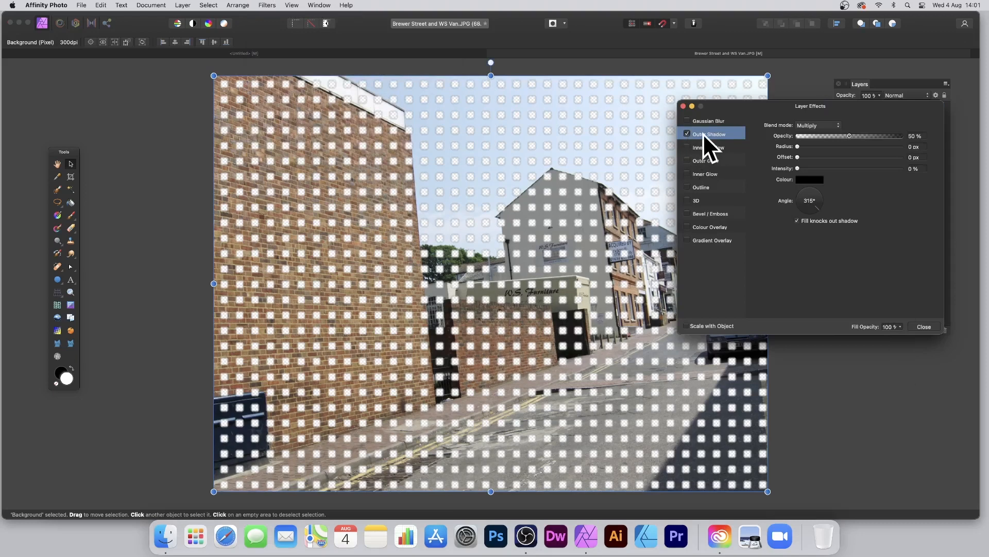
{"action": "left_click_drag", "start_coordinate": [797, 146], "coordinate": [852, 169]}
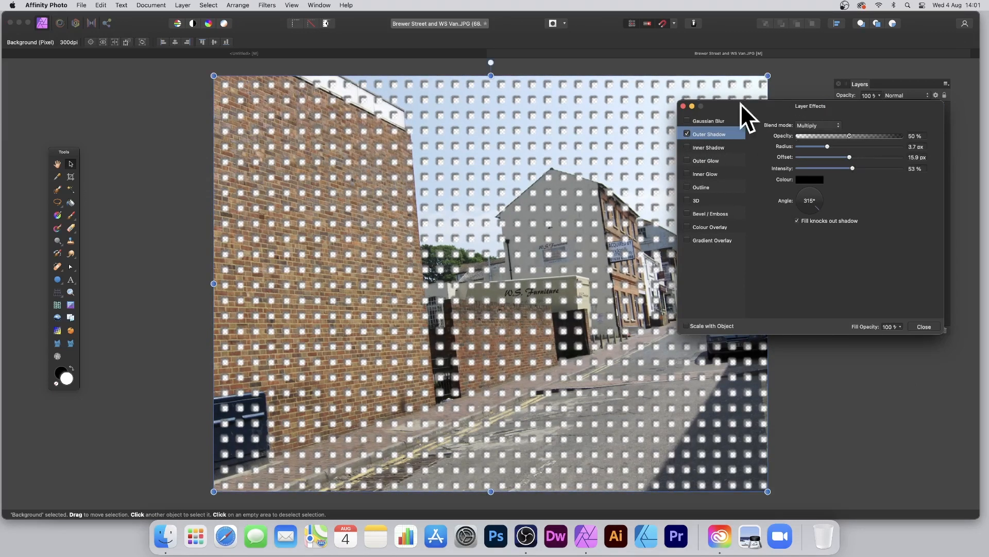
{"action": "left_click", "coordinate": [924, 326]}
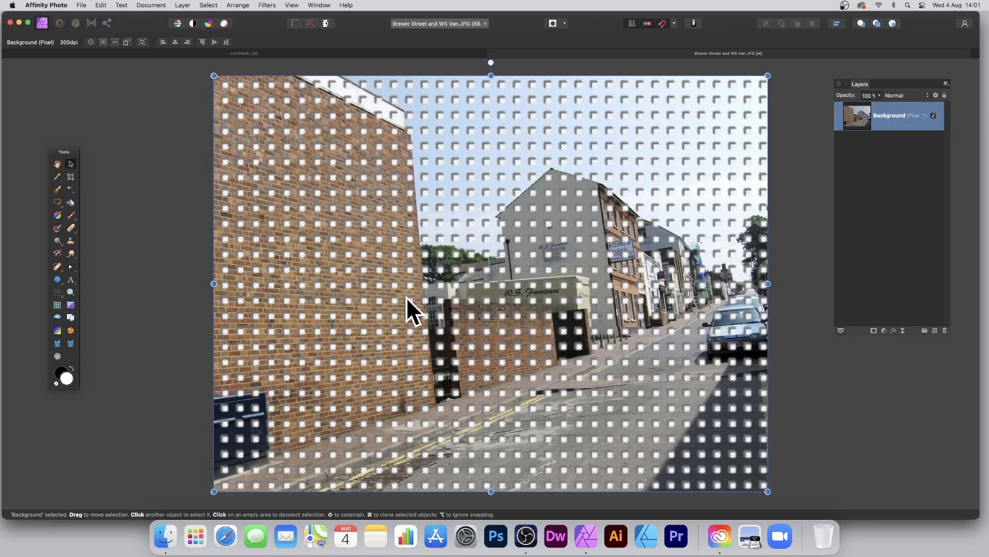
Undo the outer shadow and the applied procedural texture on the Background layer.
{"action": "key", "text": "super+z"}
{"action": "key", "text": "super+z"}
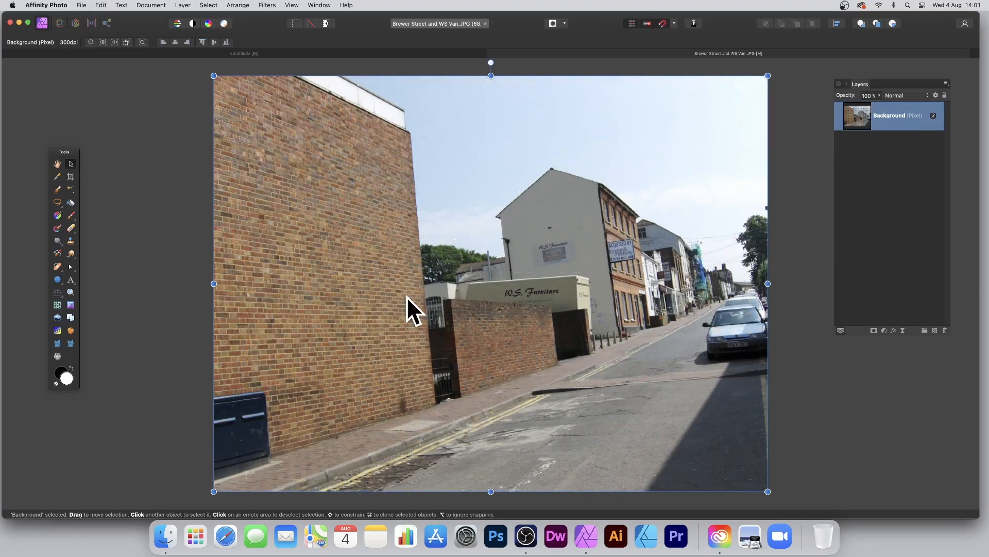
Start a new Procedural Texture filter on the photo and load the Chequered preset.
{"action": "left_click", "coordinate": [268, 4]}
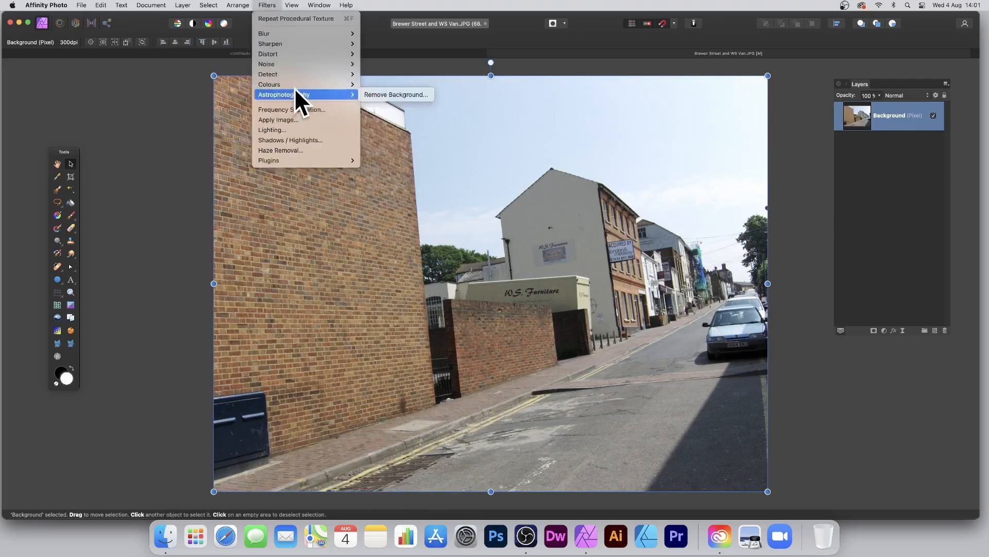
{"action": "mouse_move", "coordinate": [298, 85]}
{"action": "left_click", "coordinate": [394, 302]}
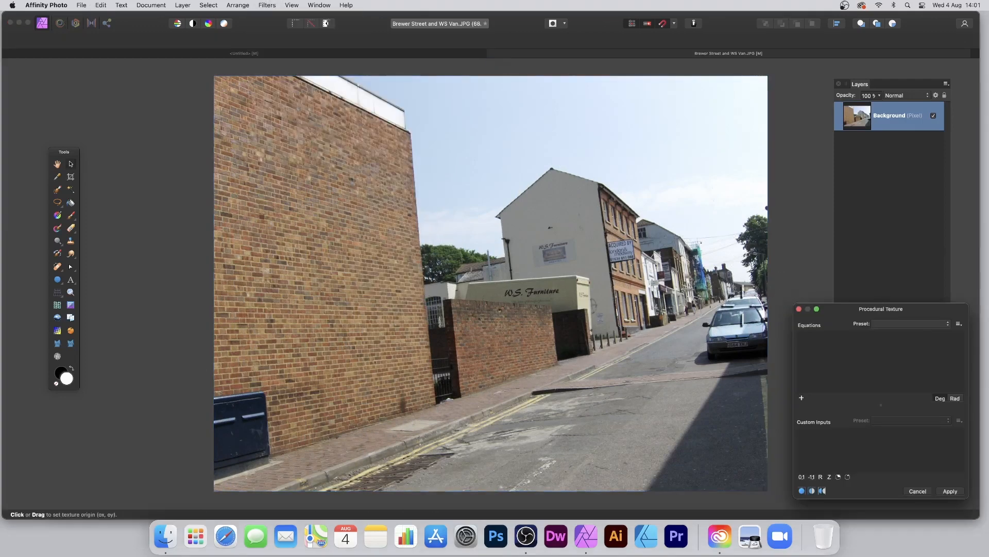
{"action": "left_click_drag", "start_coordinate": [905, 312], "coordinate": [449, 129]}
{"action": "left_click", "coordinate": [457, 146]}
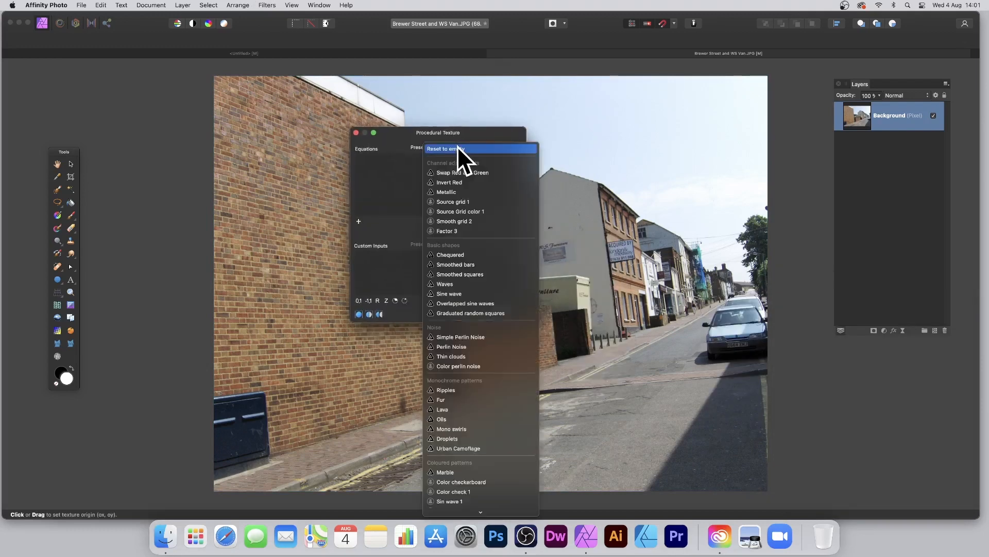
{"action": "left_click", "coordinate": [470, 255]}
{"action": "left_click_drag", "start_coordinate": [430, 130], "coordinate": [730, 137]}
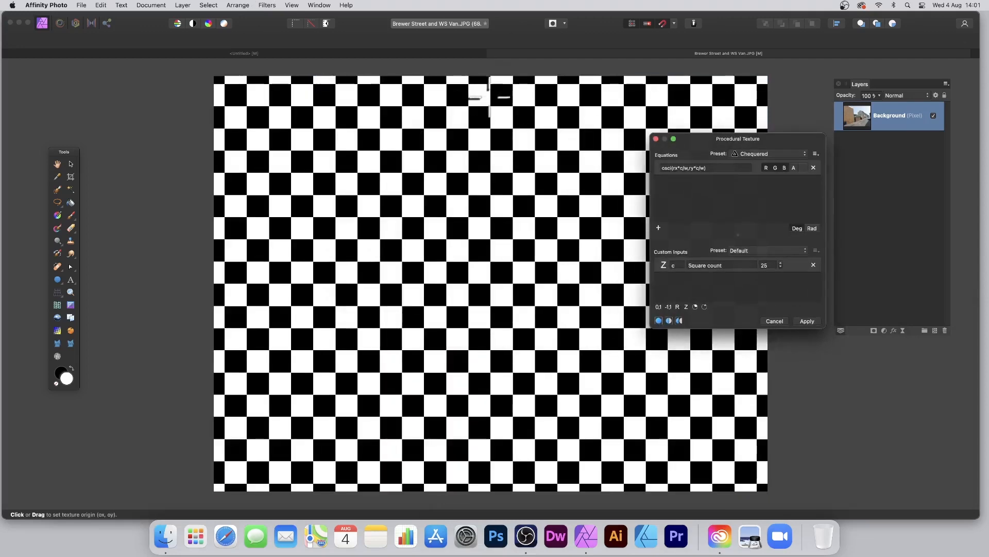
Turn off the red, green and blue channels for the chequered equation and apply it to alpha only.
{"action": "left_click", "coordinate": [707, 169]}
{"action": "left_click", "coordinate": [766, 168]}
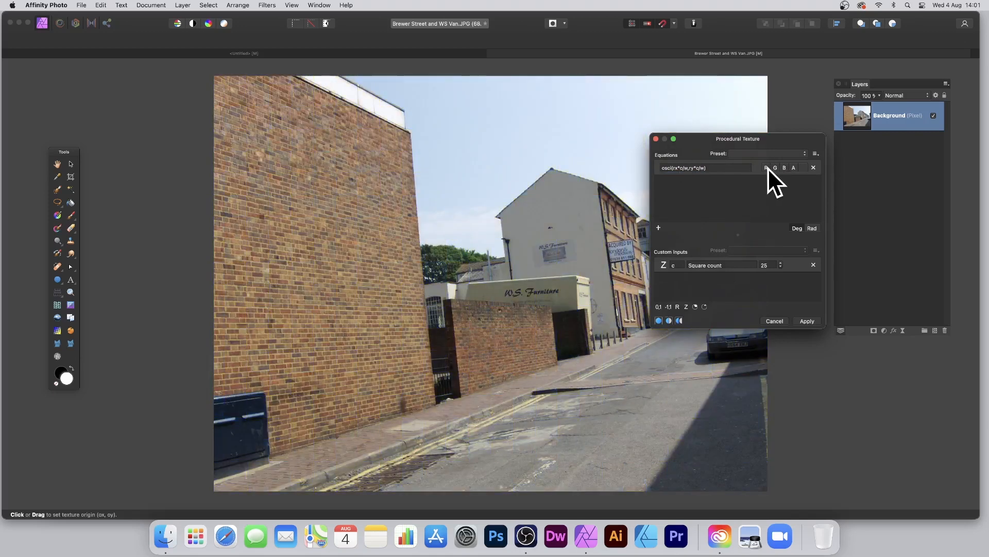
{"action": "left_click", "coordinate": [767, 167]}
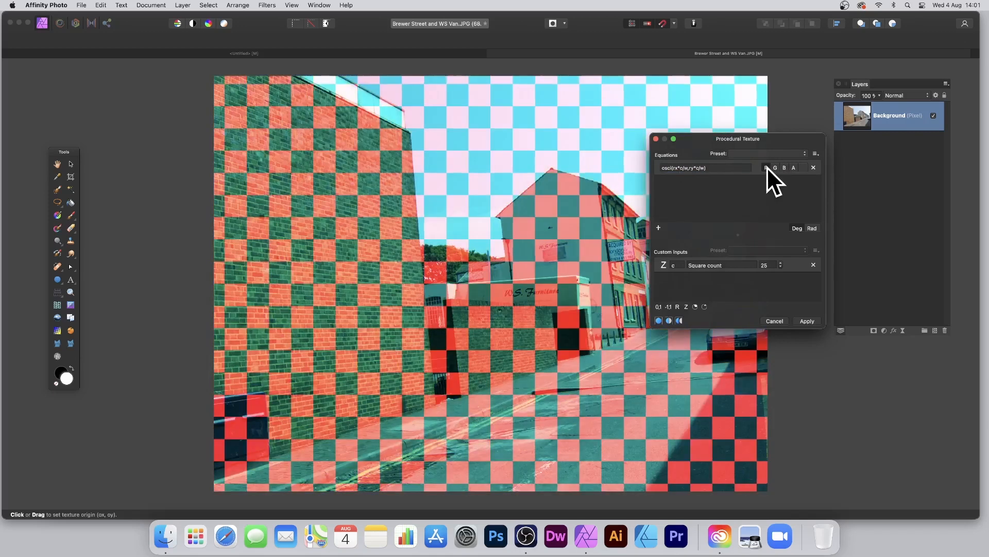
{"action": "left_click", "coordinate": [766, 167]}
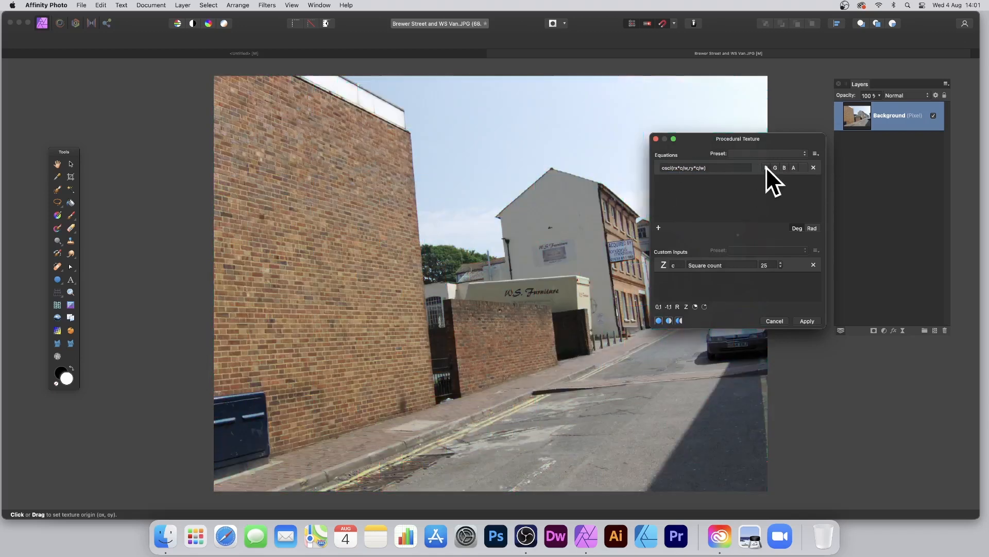
{"action": "left_click", "coordinate": [794, 167]}
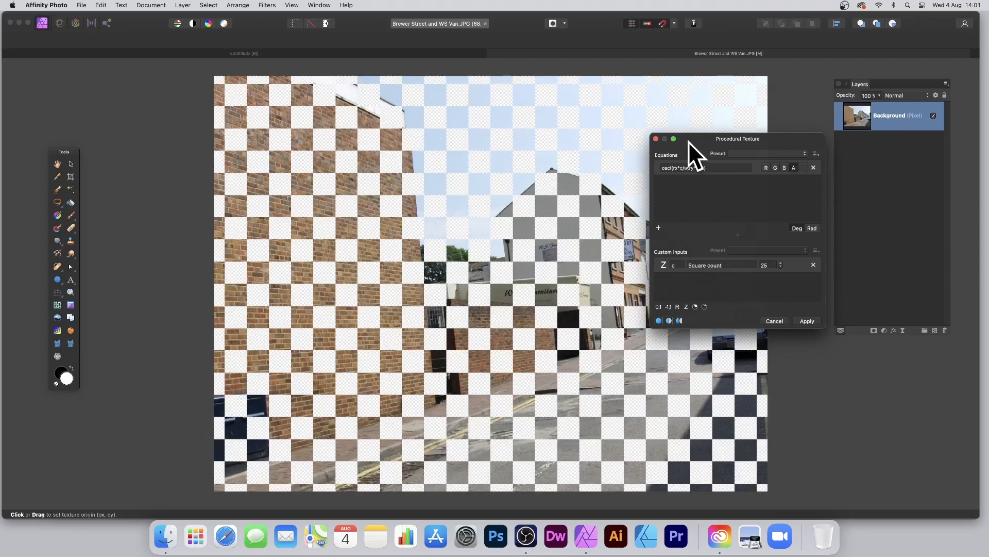
Set the chequered texture's Square count to 10.
{"action": "left_click", "coordinate": [768, 265]}
{"action": "type", "text": "10"}
{"action": "key", "text": "Return"}
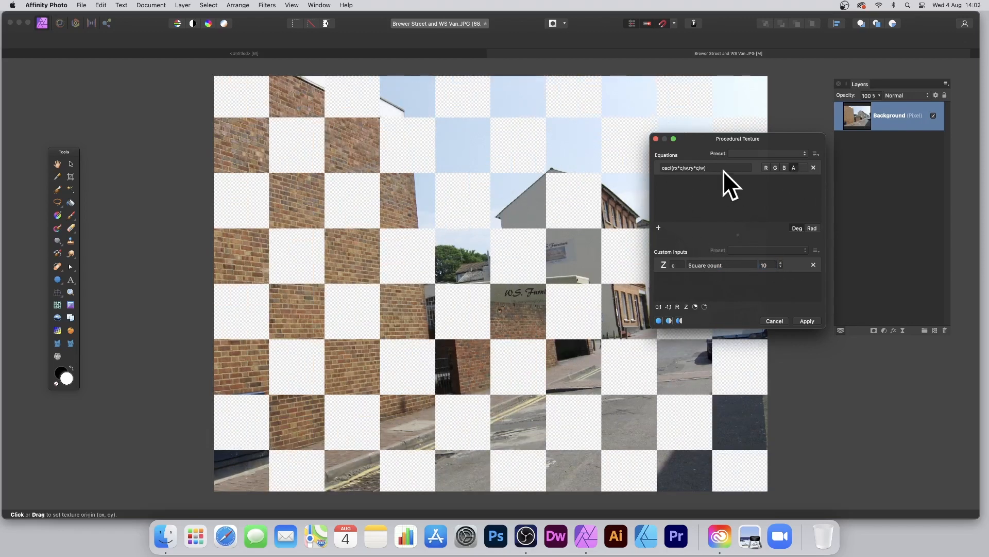
Save the chequered alpha texture as a preset named Alpha 6 in the Coloured patterns category.
{"action": "left_click_drag", "start_coordinate": [738, 138], "coordinate": [502, 83]}
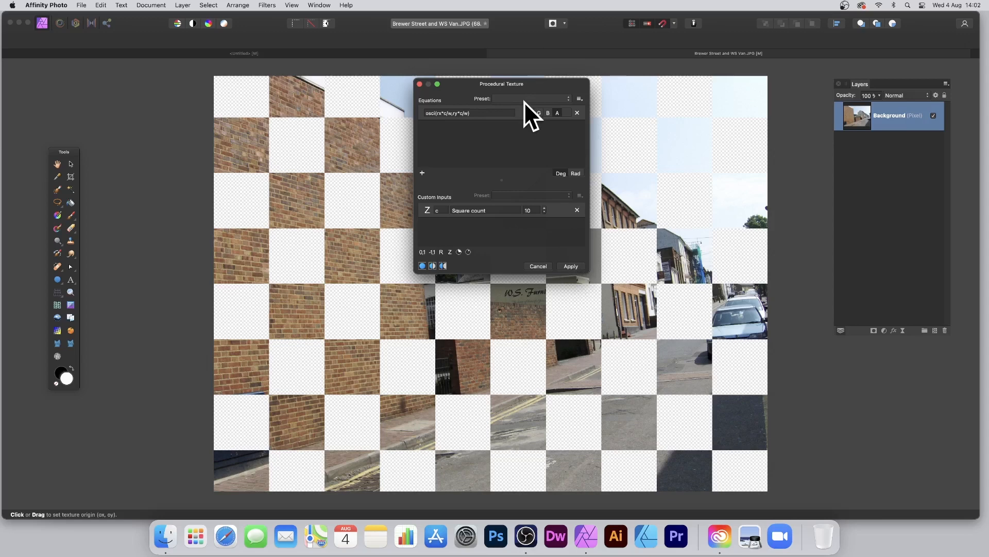
{"action": "left_click", "coordinate": [580, 98]}
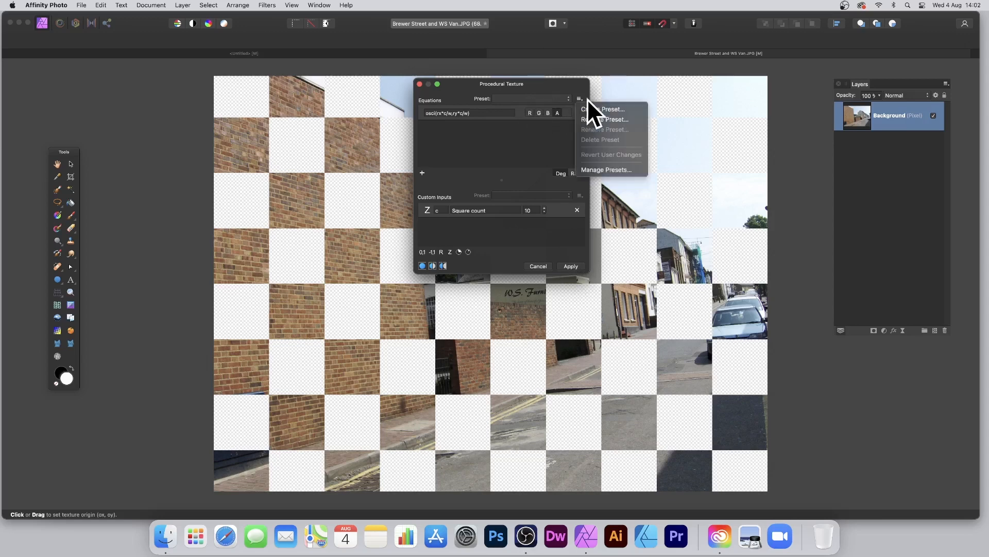
{"action": "left_click", "coordinate": [611, 109]}
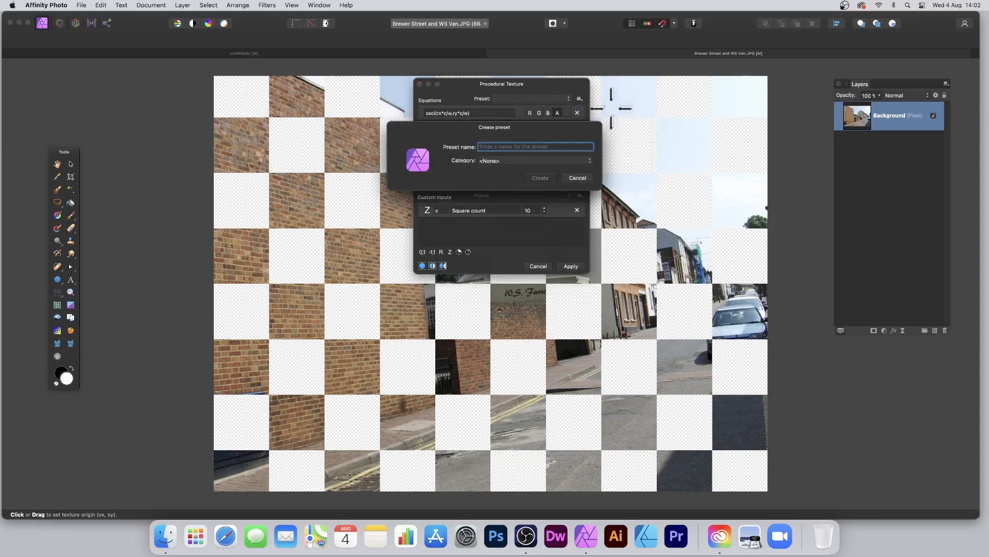
{"action": "type", "text": "Alpha 6"}
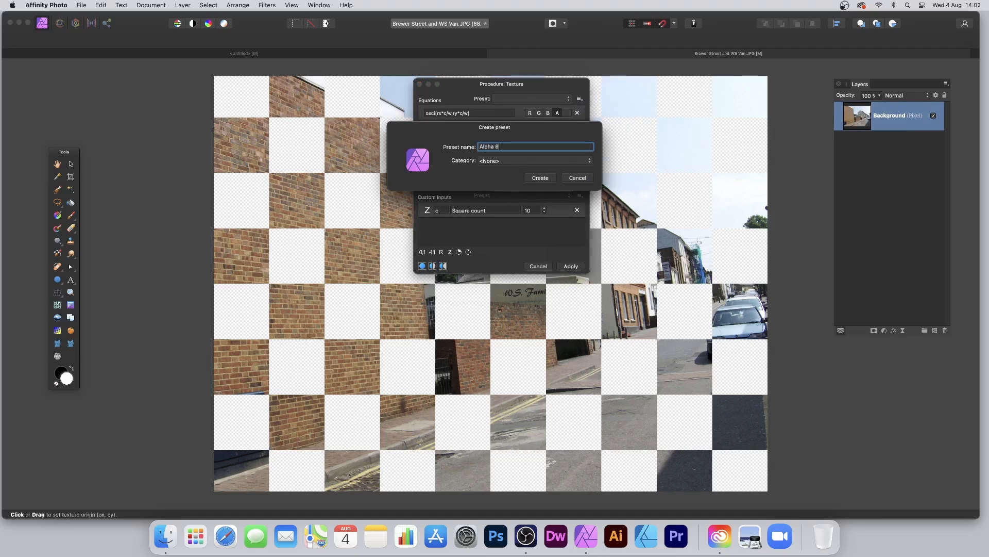
{"action": "key", "text": "Return"}
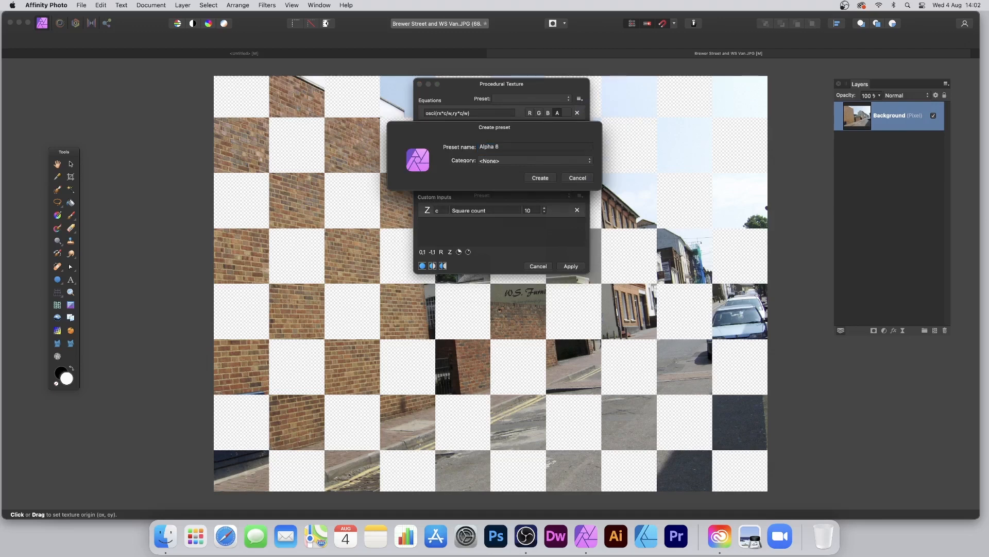
{"action": "left_click", "coordinate": [505, 160]}
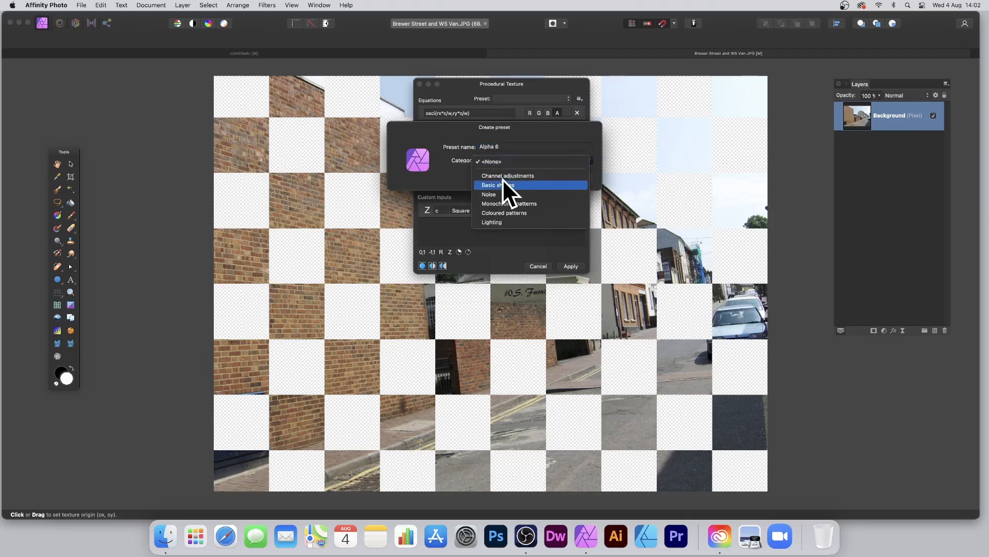
{"action": "left_click", "coordinate": [507, 212]}
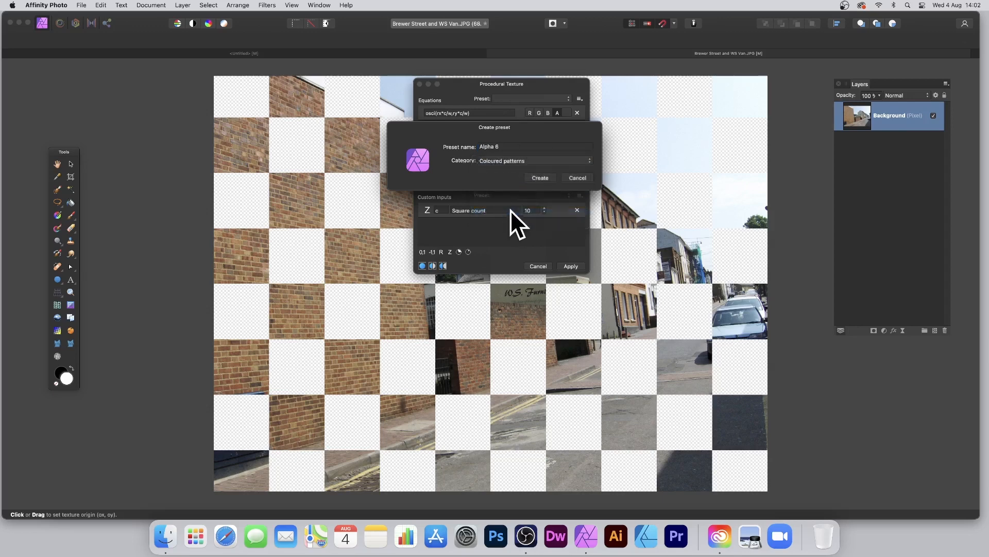
{"action": "left_click", "coordinate": [540, 178]}
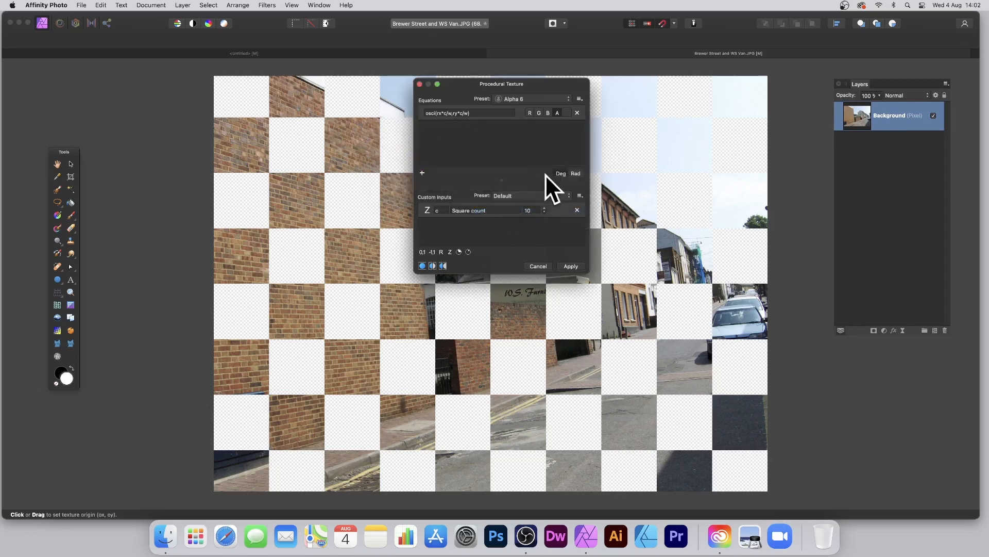
Apply the chequered texture and add a 3D layer effect to the Background layer.
{"action": "left_click", "coordinate": [571, 266]}
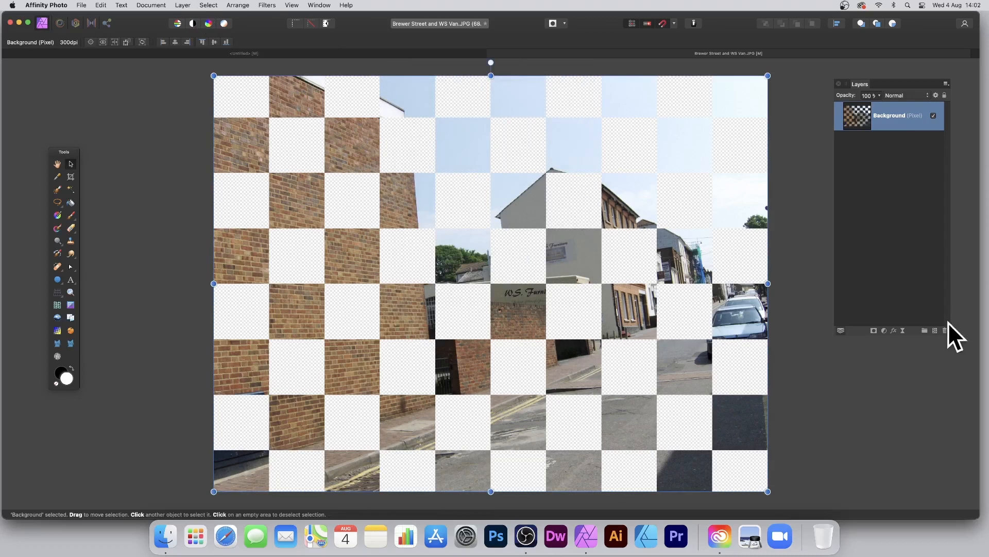
{"action": "left_click", "coordinate": [895, 330]}
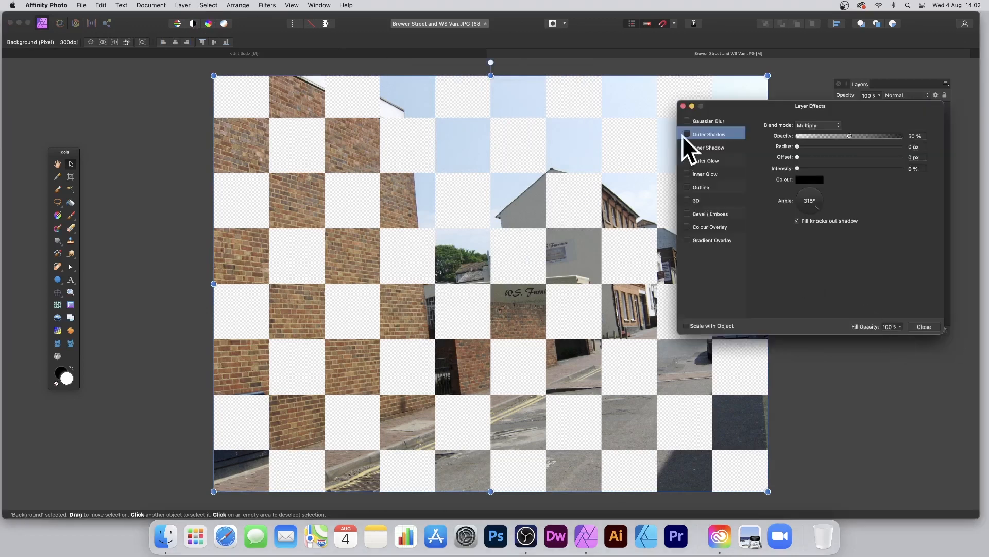
{"action": "left_click", "coordinate": [687, 200]}
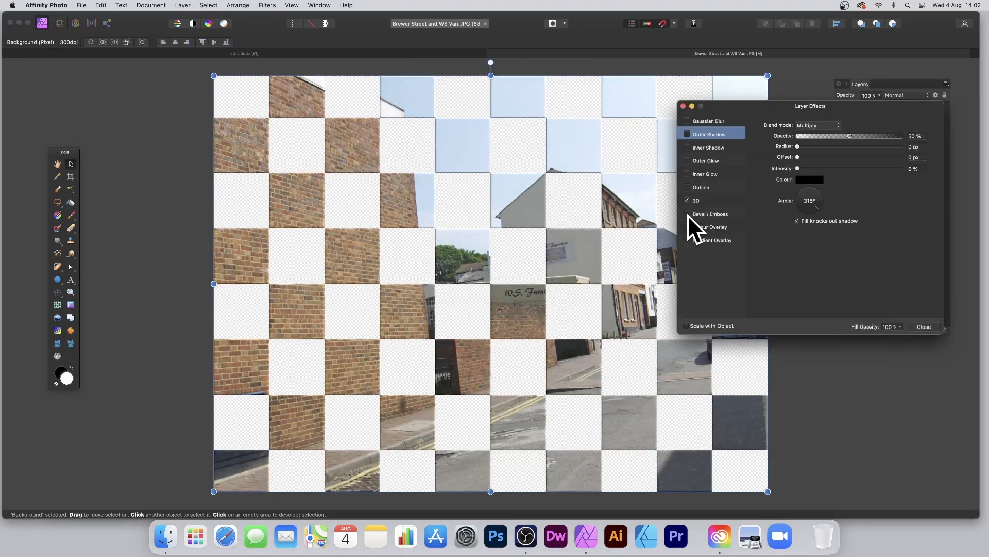
{"action": "left_click", "coordinate": [929, 326]}
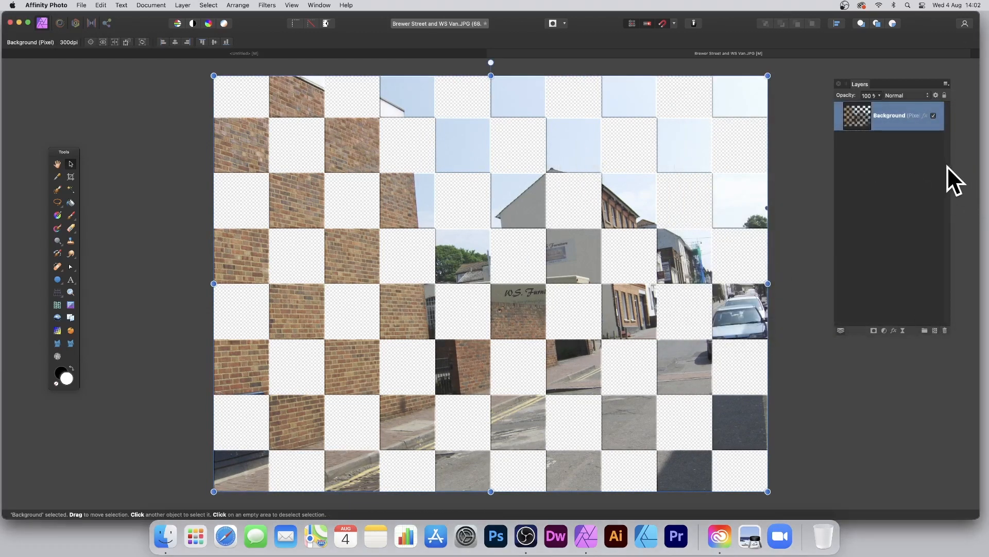
Build up overlapping offset duplicates of the chequered layer, including rotated and scaled-down copies on top.
{"action": "mouse_move", "coordinate": [412, 172]}
{"action": "left_mouse_down"}
{"action": "mouse_move", "coordinate": [369, 144]}
{"action": "mouse_move", "coordinate": [380, 159]}
{"action": "mouse_move", "coordinate": [348, 205]}
{"action": "left_mouse_up"}
{"action": "mouse_move", "coordinate": [347, 204]}
{"action": "left_mouse_down"}
{"action": "mouse_move", "coordinate": [391, 248]}
{"action": "mouse_move", "coordinate": [485, 214]}
{"action": "mouse_move", "coordinate": [380, 154]}
{"action": "mouse_move", "coordinate": [401, 209]}
{"action": "mouse_move", "coordinate": [389, 215]}
{"action": "left_mouse_up"}
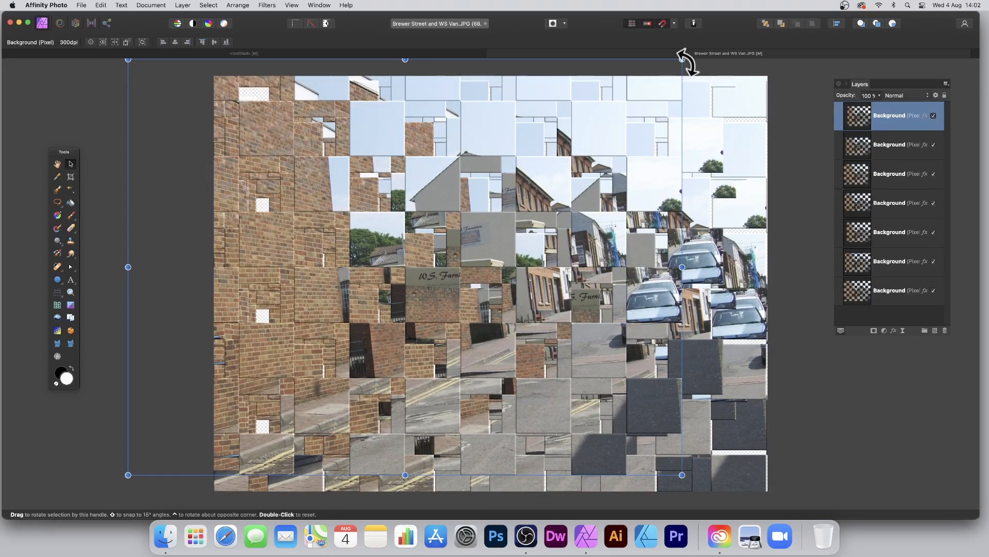
{"action": "left_click_drag", "start_coordinate": [685, 60], "coordinate": [438, 254]}
{"action": "left_click_drag", "start_coordinate": [397, 281], "coordinate": [597, 186]}
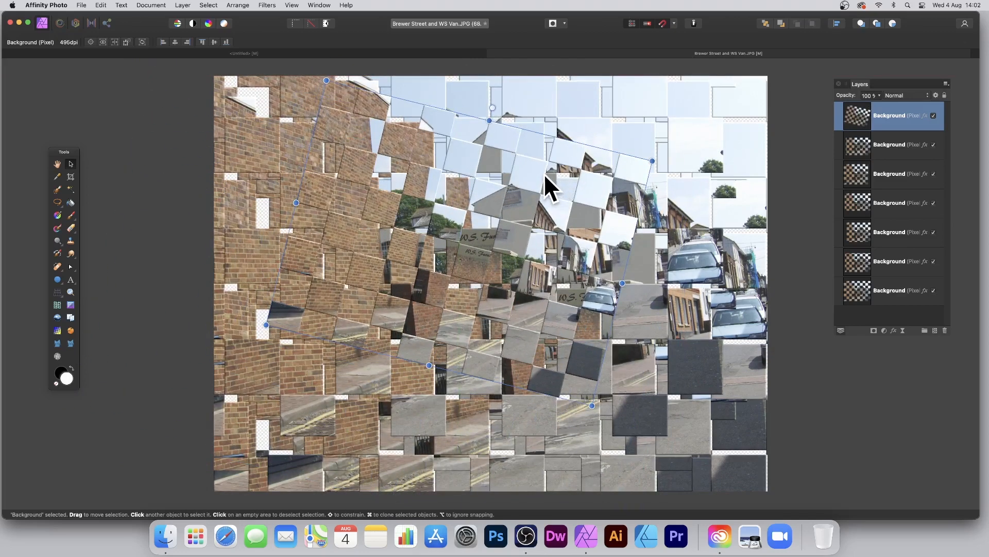
{"action": "left_click_drag", "start_coordinate": [537, 175], "coordinate": [519, 256]}
{"action": "key", "text": "super+j"}
{"action": "key", "text": "super+j"}
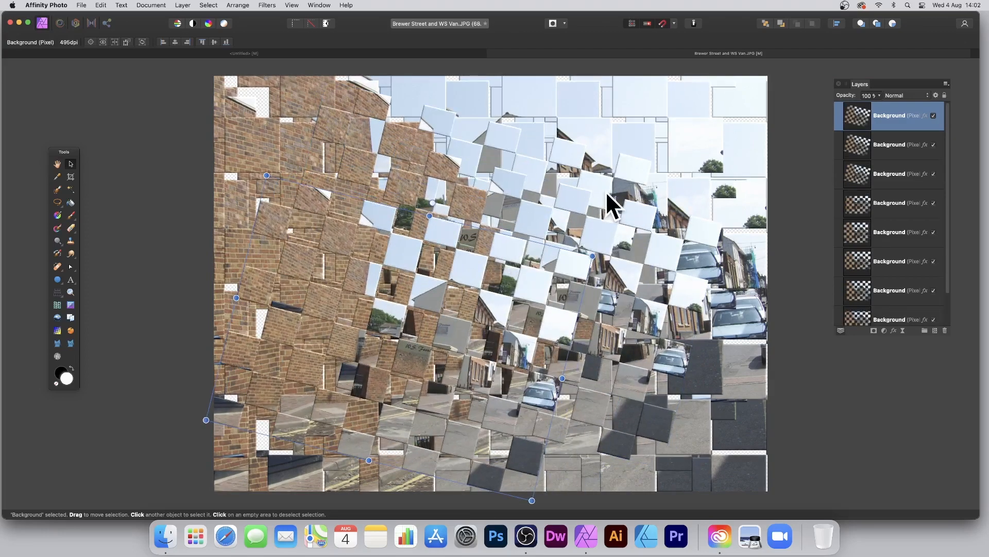
Undo the layer duplicates, the 3D effect and the applied chequered texture to restore the full photo.
{"action": "key", "text": "super+z"}
{"action": "key", "text": "super+z"}
{"action": "key", "text": "super+z"}
{"action": "key", "text": "super+z"}
{"action": "key", "text": "super+z"}
{"action": "key", "text": "super+z"}
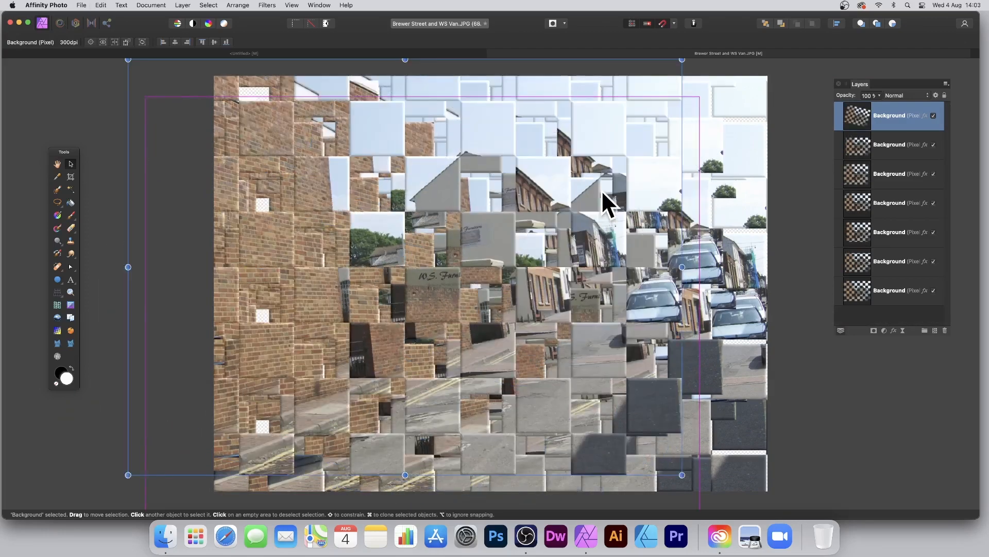
{"action": "key", "text": "super+z"}
{"action": "key", "text": "super+z"}
{"action": "key", "text": "super+z"}
{"action": "key", "text": "super+z"}
{"action": "key", "text": "super+z"}
{"action": "key", "text": "super+z"}
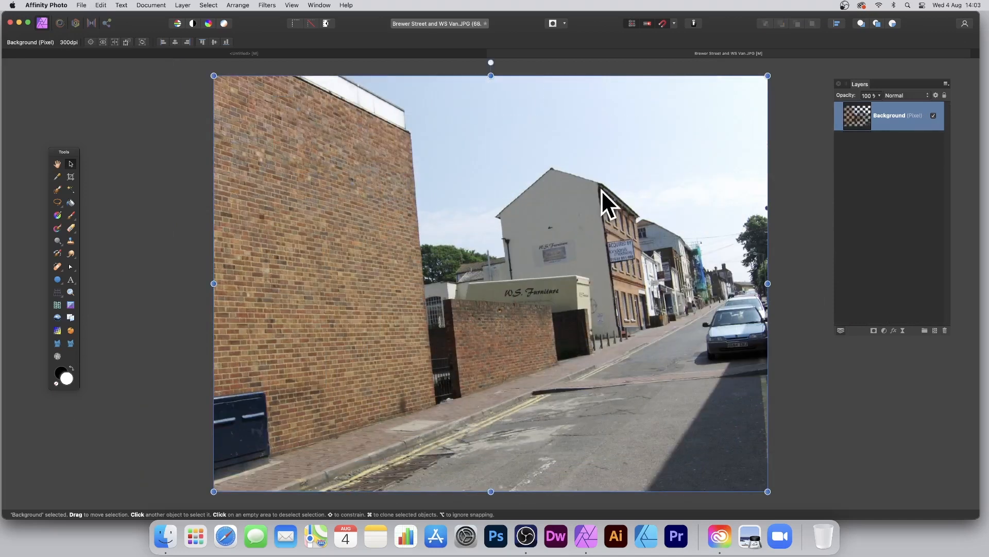
Start a new Procedural Texture filter on the photo and load the Waves preset.
{"action": "left_click", "coordinate": [267, 5]}
{"action": "mouse_move", "coordinate": [286, 85]}
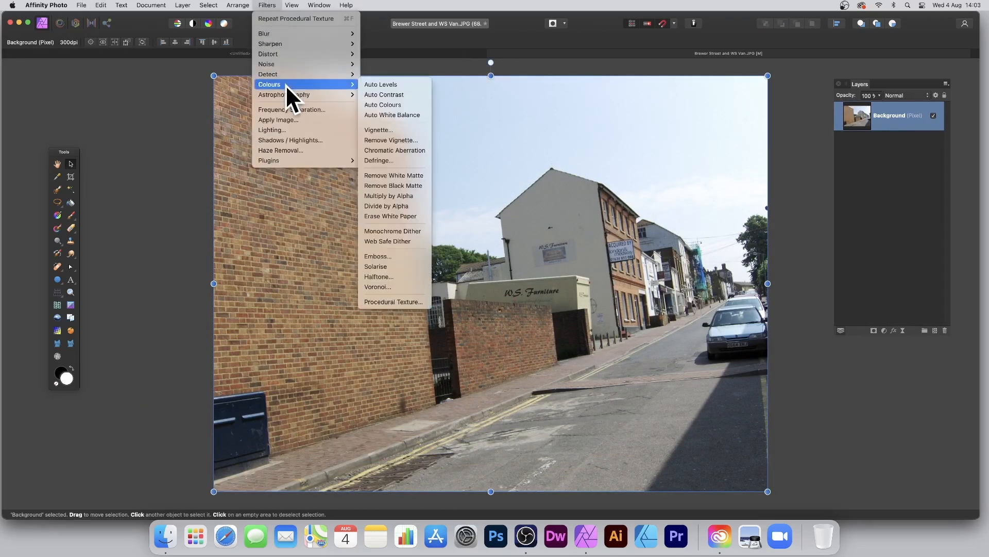
{"action": "left_click", "coordinate": [405, 301]}
{"action": "left_click_drag", "start_coordinate": [907, 313], "coordinate": [433, 93]}
{"action": "left_click", "coordinate": [430, 107]}
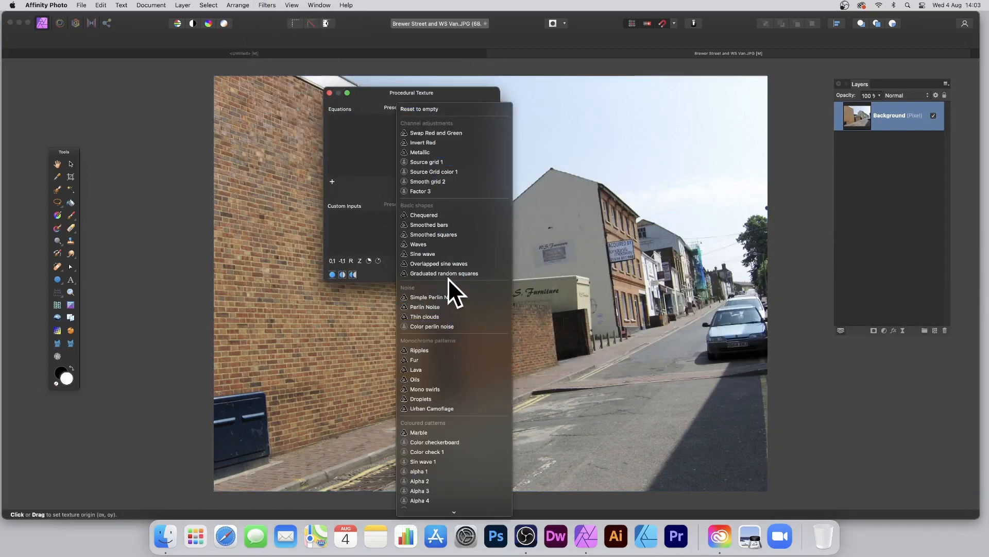
{"action": "left_click", "coordinate": [440, 242]}
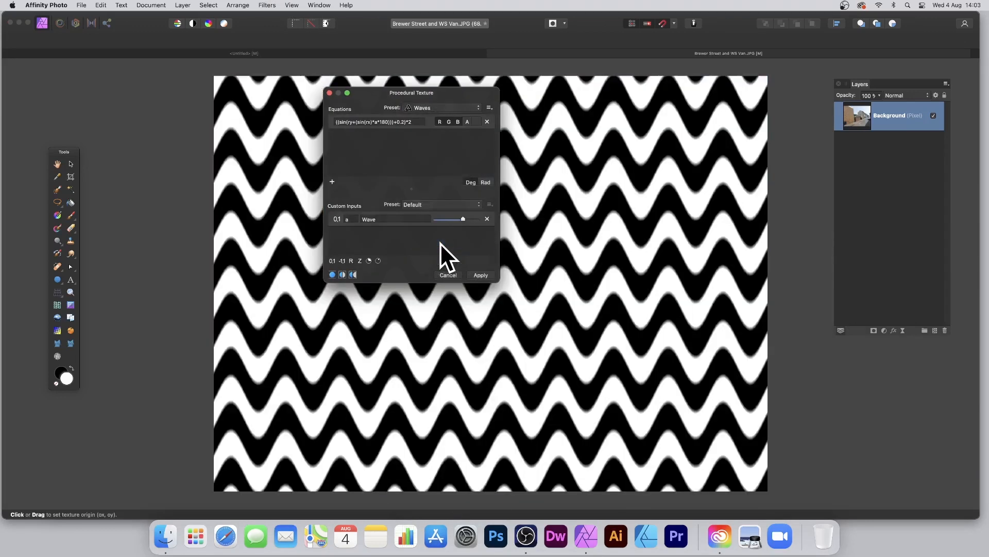
Apply the waves equation to the alpha channel only, turning off red, green and blue, and slightly increase the Wave input.
{"action": "left_click_drag", "start_coordinate": [421, 94], "coordinate": [745, 98]}
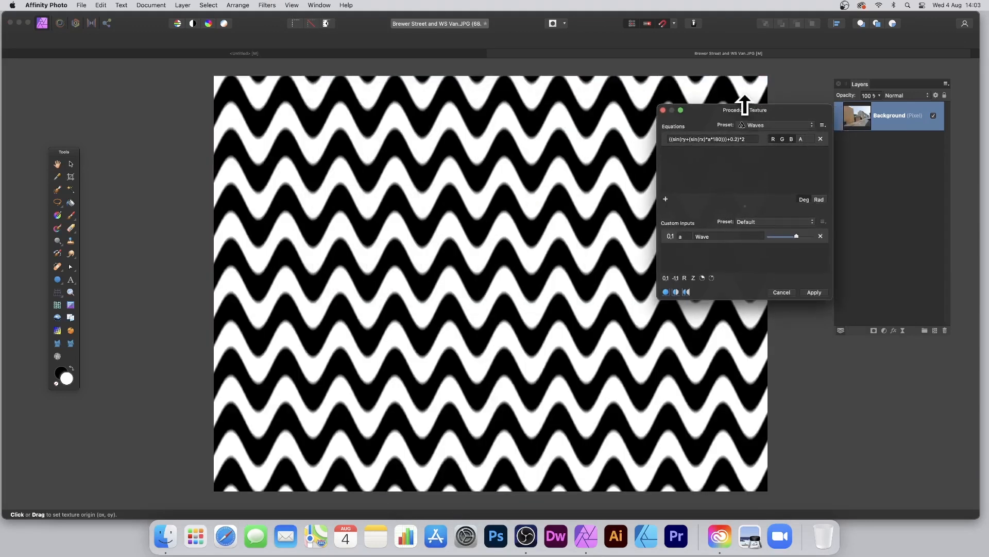
{"action": "left_click", "coordinate": [773, 138]}
{"action": "left_click", "coordinate": [791, 138]}
{"action": "left_click", "coordinate": [801, 139]}
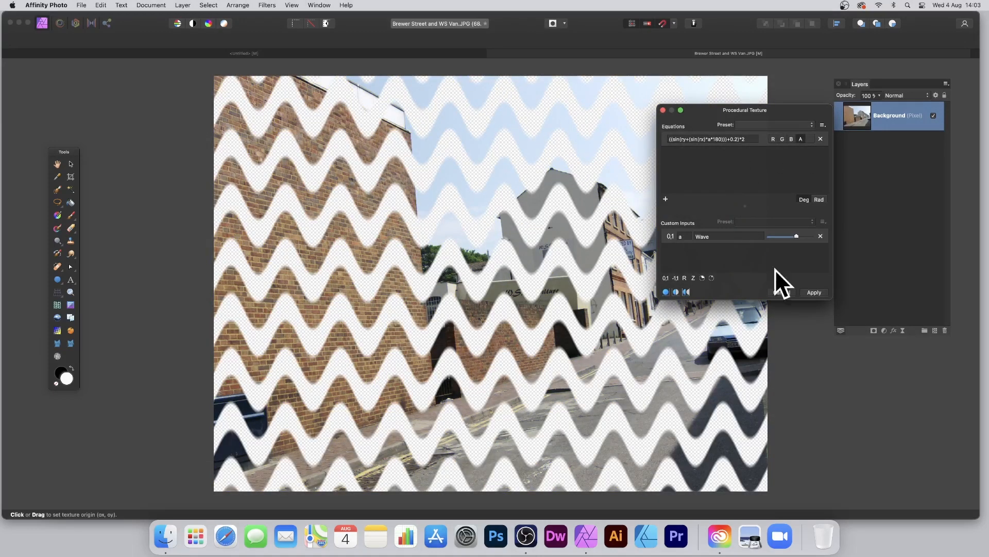
{"action": "mouse_move", "coordinate": [799, 236]}
{"action": "left_mouse_down"}
{"action": "mouse_move", "coordinate": [784, 232]}
{"action": "mouse_move", "coordinate": [802, 234]}
{"action": "left_mouse_up"}
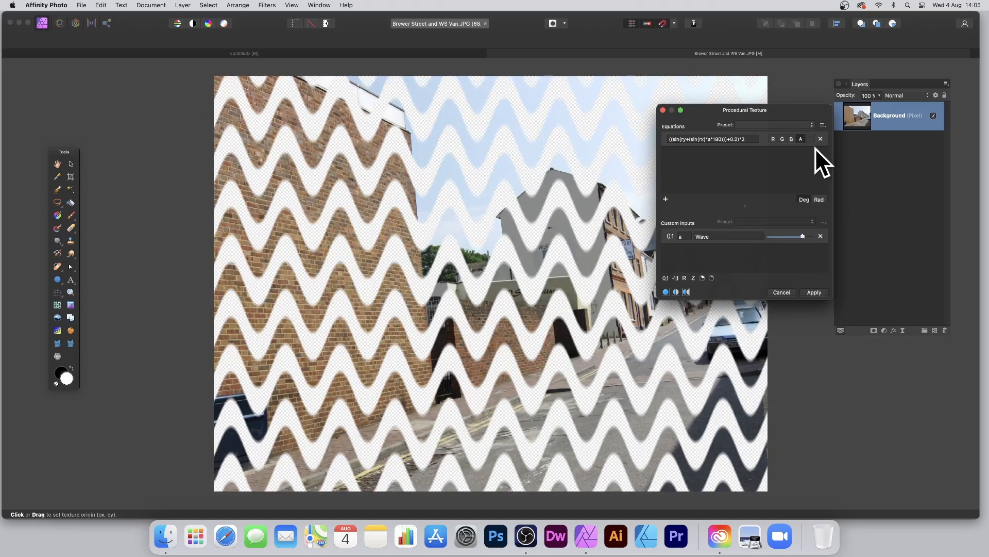
Save the wavy alpha texture as a preset named Alpha 7 in the Coloured patterns category.
{"action": "left_click", "coordinate": [824, 125]}
{"action": "left_click", "coordinate": [846, 133]}
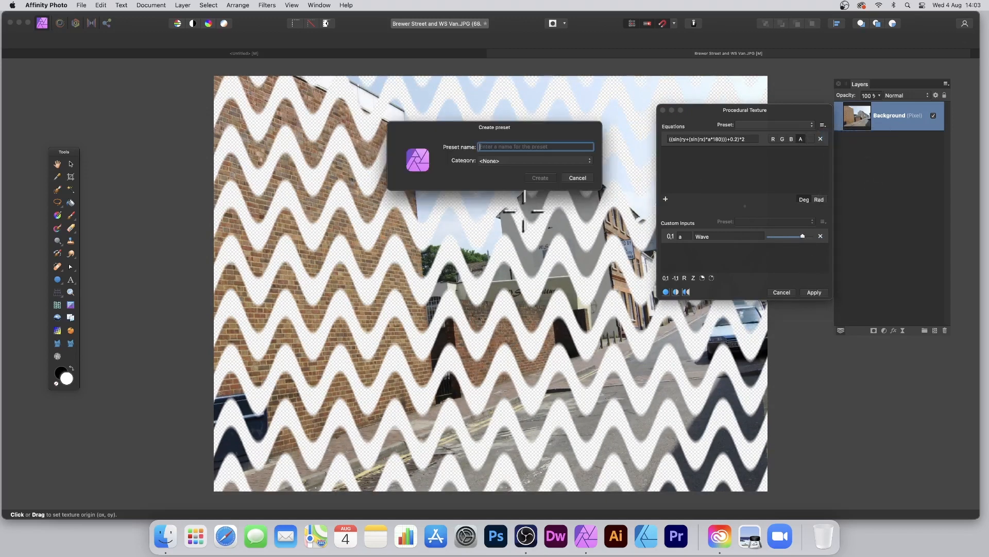
{"action": "type", "text": "Alp"}
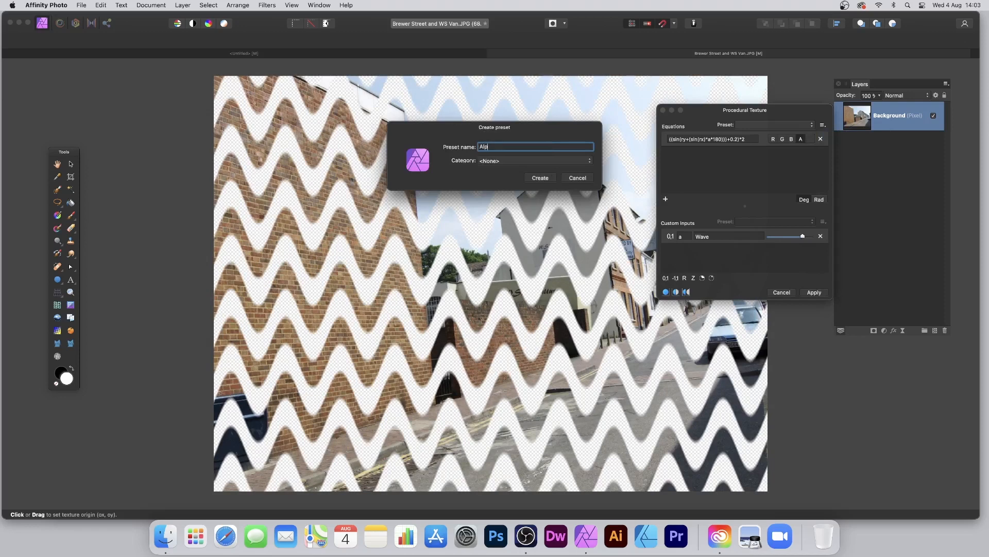
{"action": "type", "text": "ha 7"}
{"action": "left_click", "coordinate": [515, 162]}
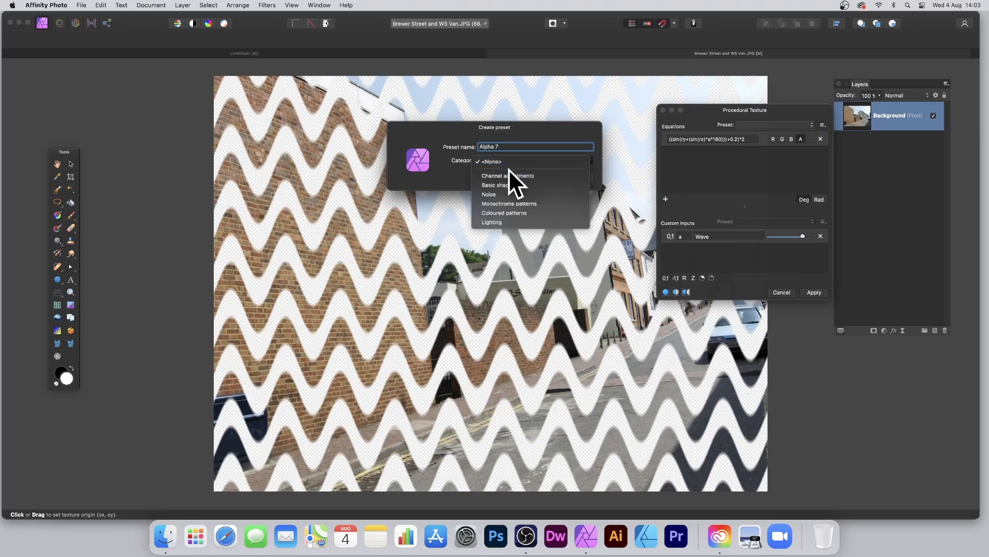
{"action": "left_click", "coordinate": [512, 213]}
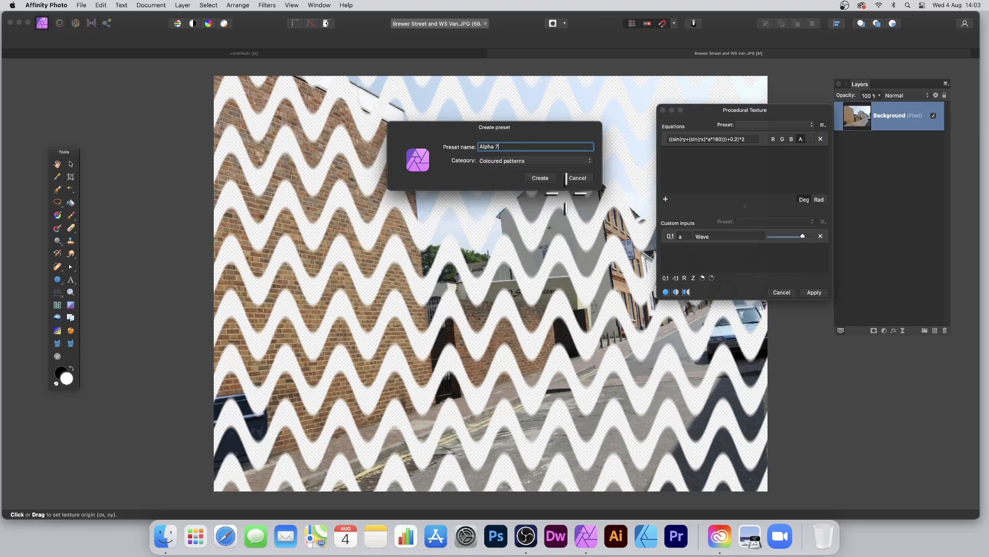
{"action": "left_click", "coordinate": [539, 178]}
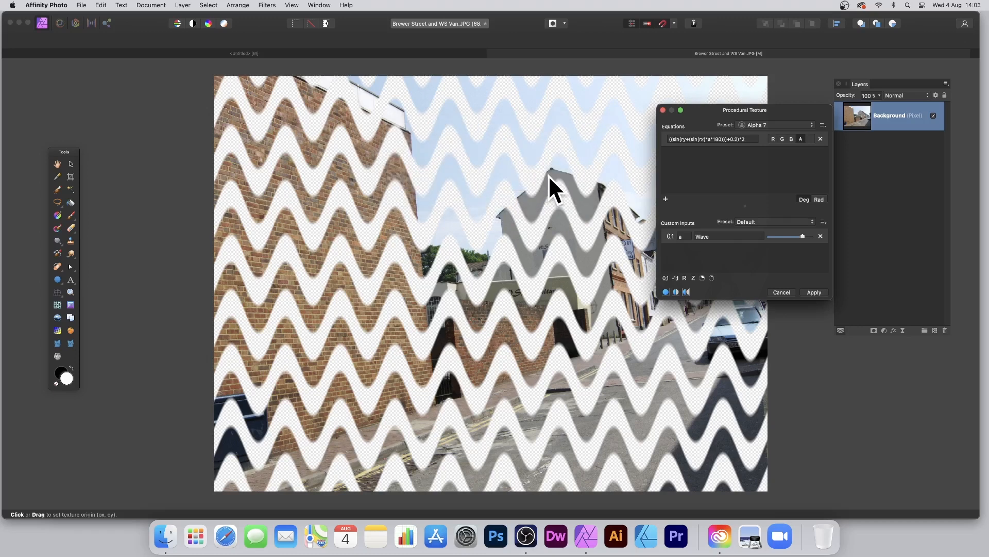
Widen the Procedural Texture dialog and append a plus sign and a copy of the wave equation to the existing equation.
{"action": "left_click_drag", "start_coordinate": [736, 106], "coordinate": [543, 100]}
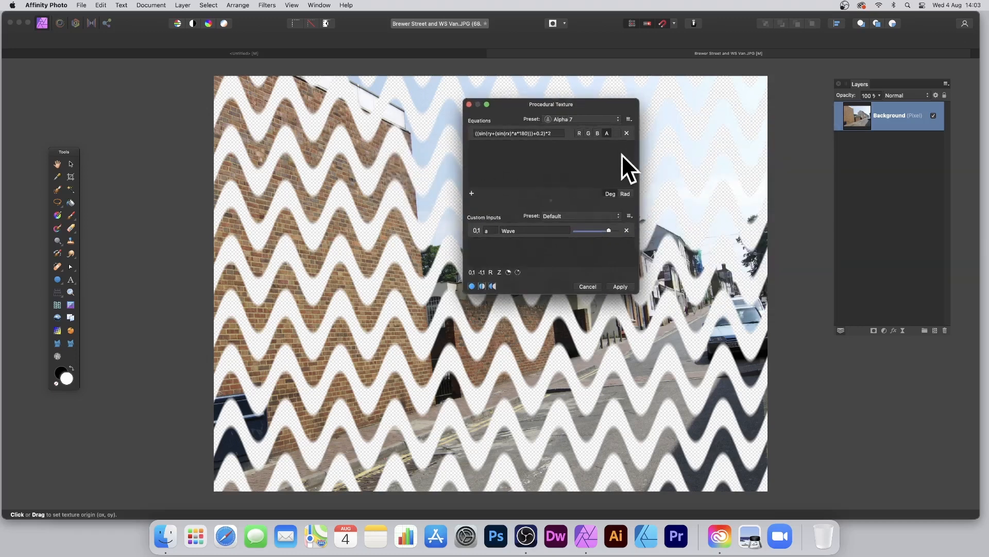
{"action": "left_click_drag", "start_coordinate": [639, 160], "coordinate": [868, 170]}
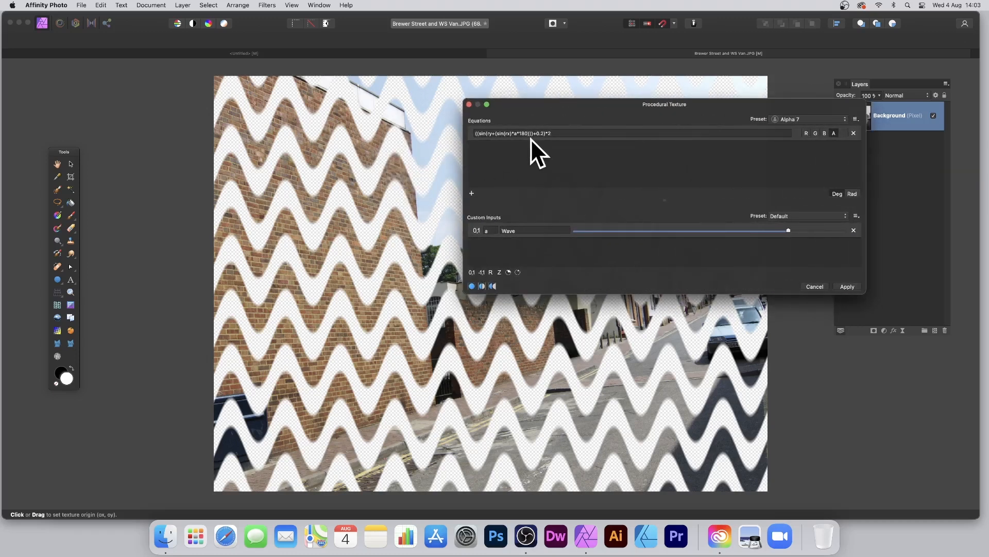
{"action": "left_click", "coordinate": [494, 134]}
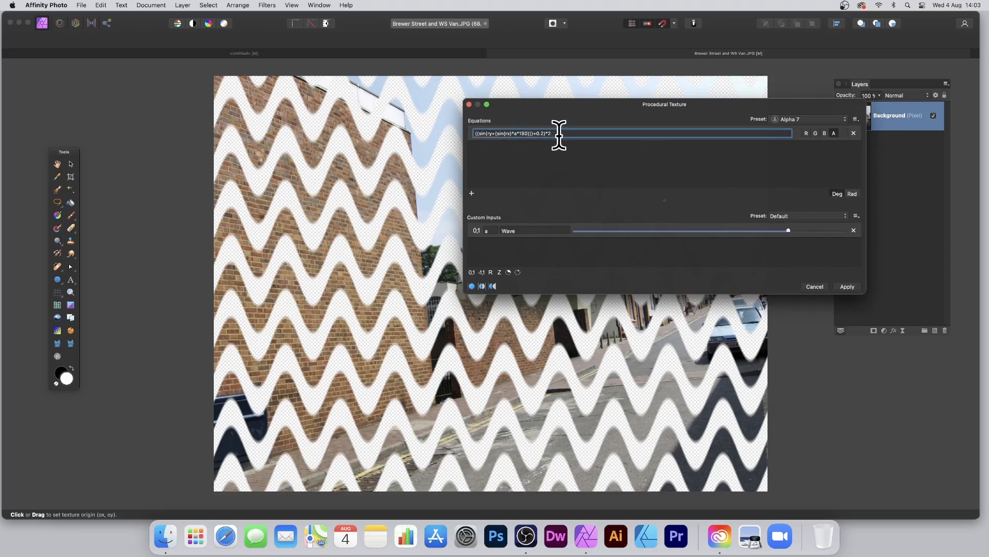
{"action": "left_click_drag", "start_coordinate": [558, 135], "coordinate": [372, 112]}
{"action": "key", "text": "super+c"}
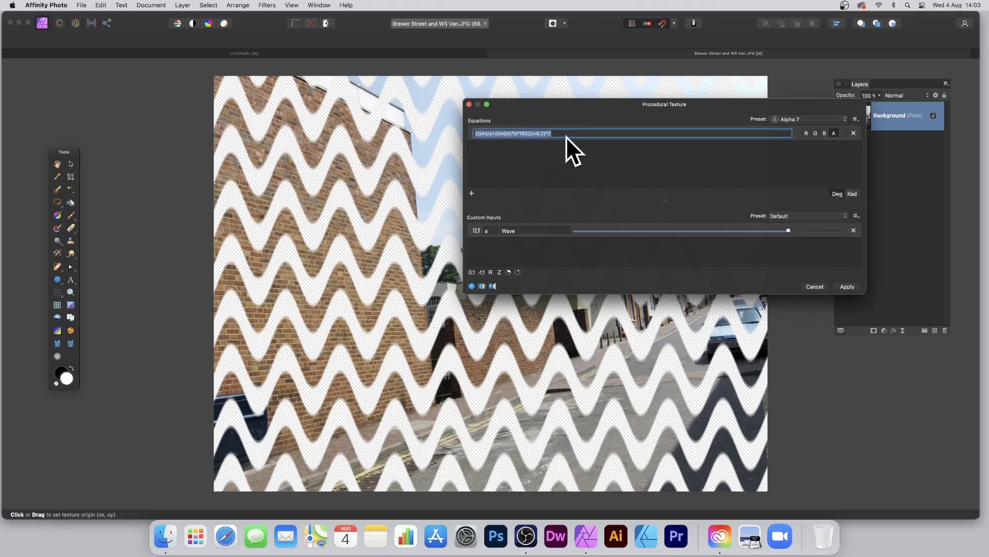
{"action": "left_click", "coordinate": [581, 133]}
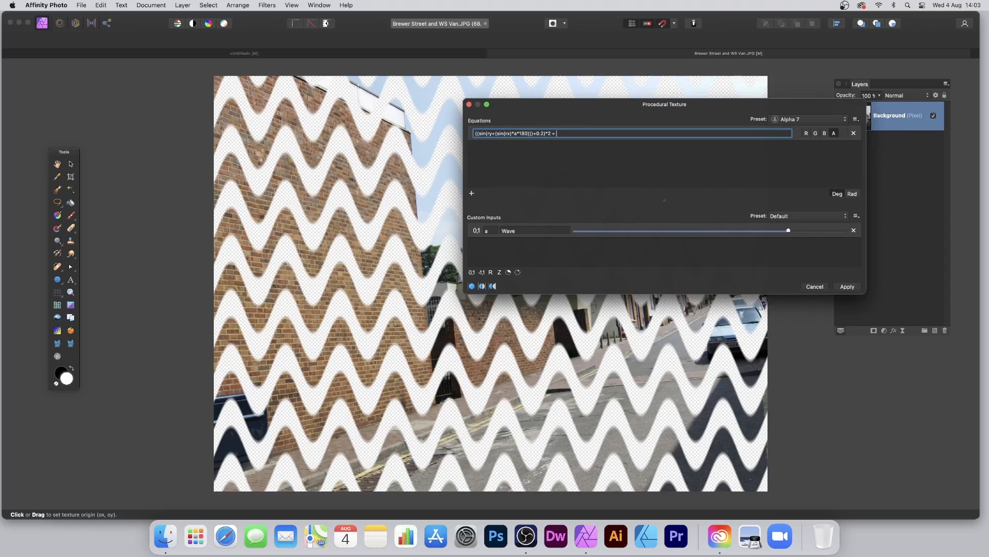
{"action": "type", "text": "+"}
{"action": "key", "text": "super+v"}
Swap rx and ry in the appended half of the equation so it reads ((sin(rx+(sin(ry)*a*180)))+0.2)*2.
{"action": "left_click", "coordinate": [570, 133]}
{"action": "key", "text": "Delete"}
{"action": "type", "text": "x"}
{"action": "key", "text": "BackSpace"}
{"action": "type", "text": "y"}
{"action": "key", "text": "Return"}
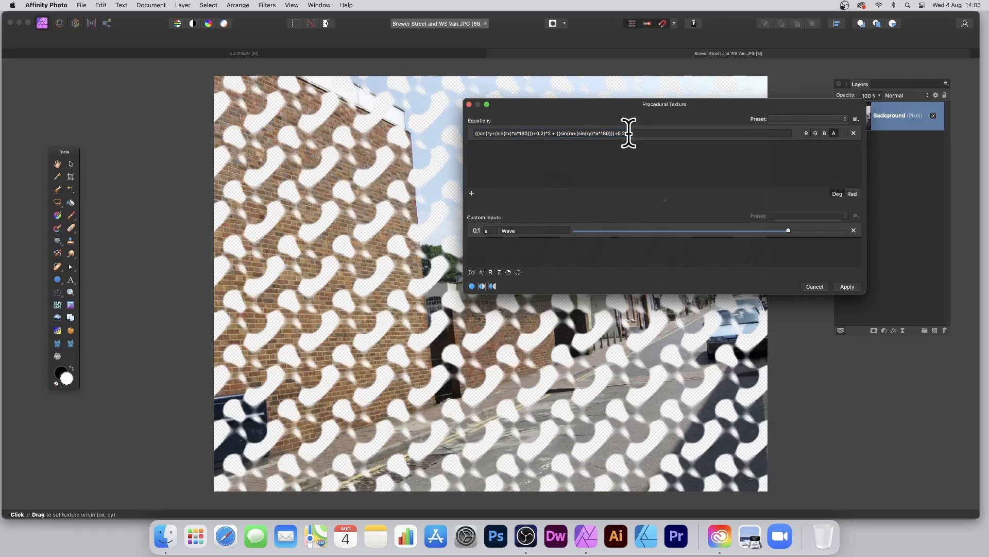
{"action": "left_click_drag", "start_coordinate": [605, 106], "coordinate": [549, 111]}
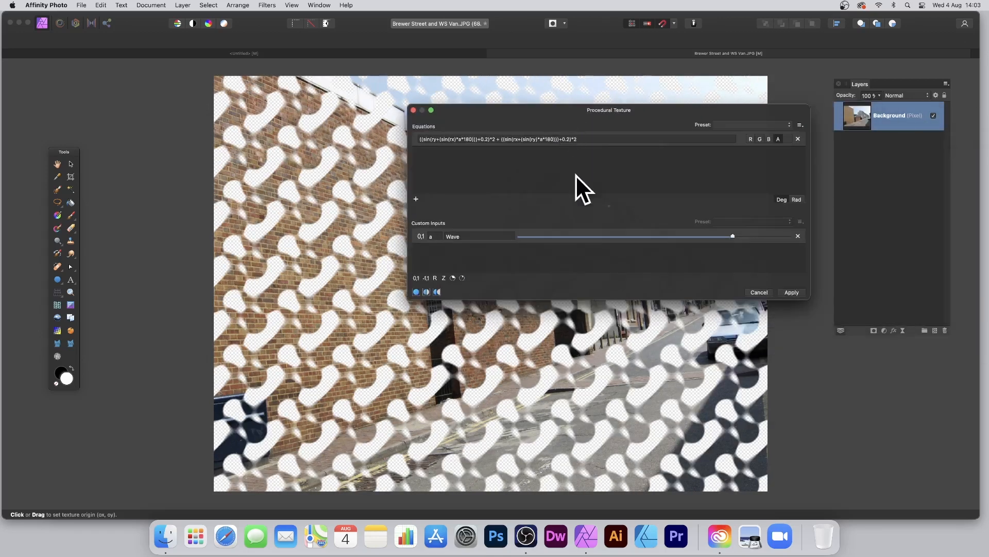
Lower the Wave input to slightly above the middle of its range and apply the combined wave texture to the photo.
{"action": "left_click_drag", "start_coordinate": [731, 236], "coordinate": [780, 232]}
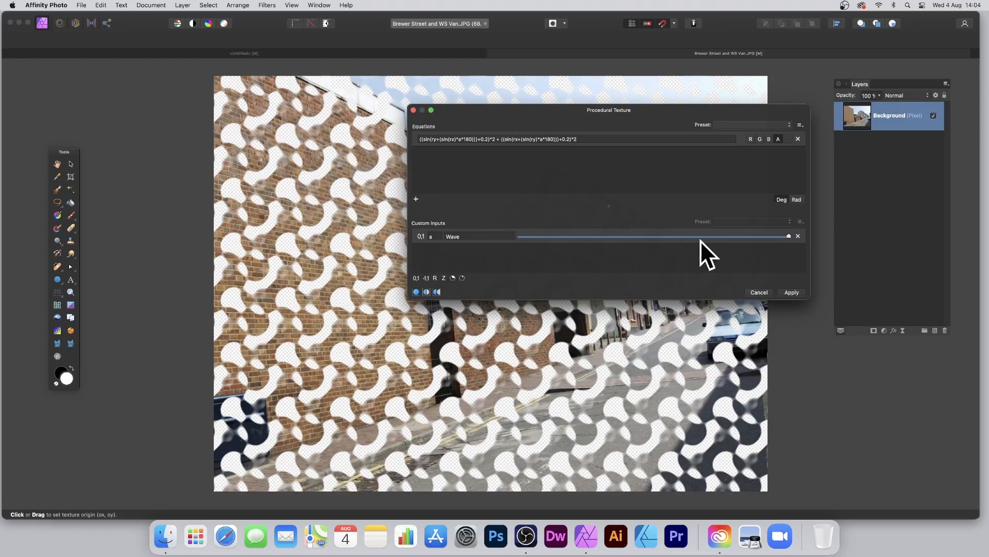
{"action": "left_click_drag", "start_coordinate": [701, 236], "coordinate": [670, 237]}
{"action": "left_click", "coordinate": [791, 292]}
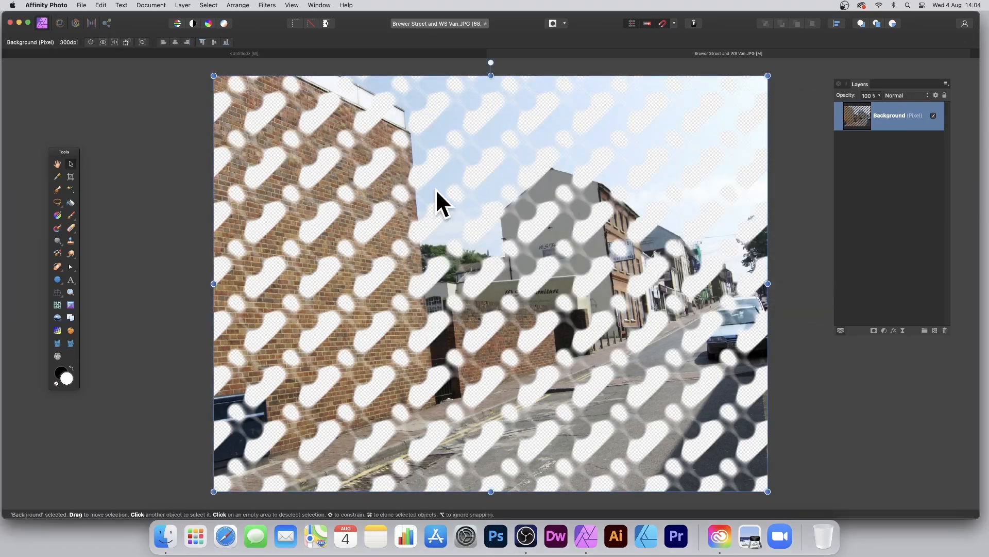
Warp the textured photo strongly with the Deform distortion filter, pulling points around its centre, and apply the result.
{"action": "left_click", "coordinate": [268, 4]}
{"action": "mouse_move", "coordinate": [274, 34]}
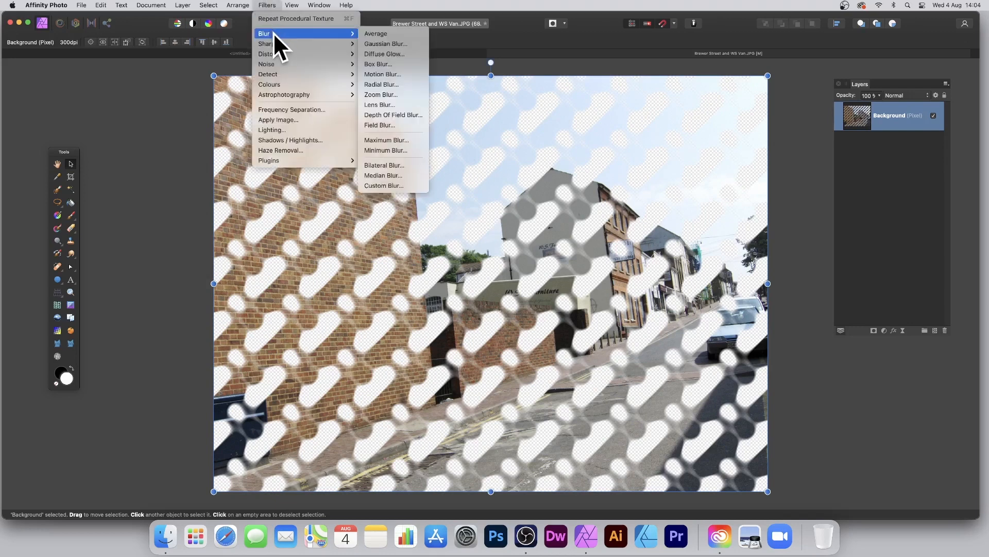
{"action": "mouse_move", "coordinate": [279, 54]}
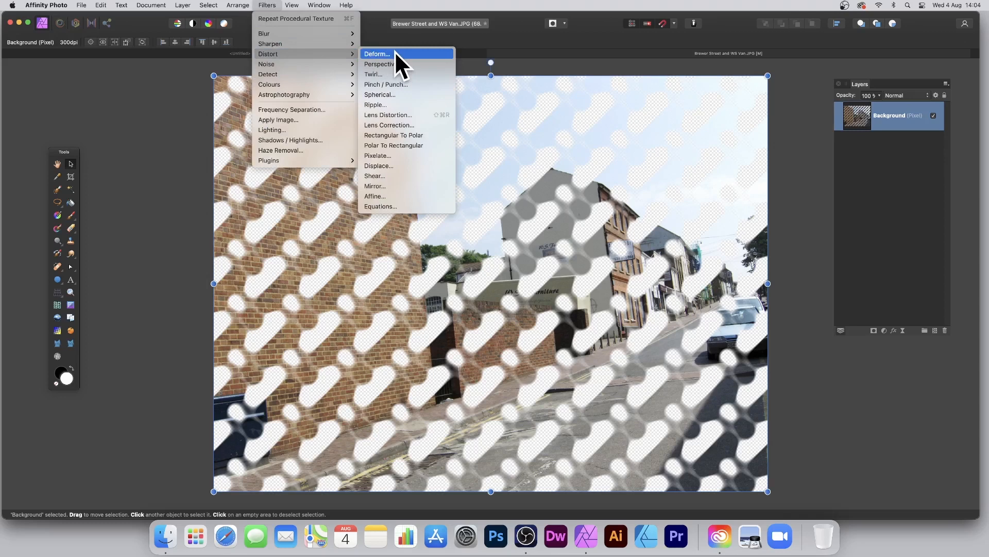
{"action": "left_click", "coordinate": [395, 51]}
{"action": "left_click", "coordinate": [388, 200]}
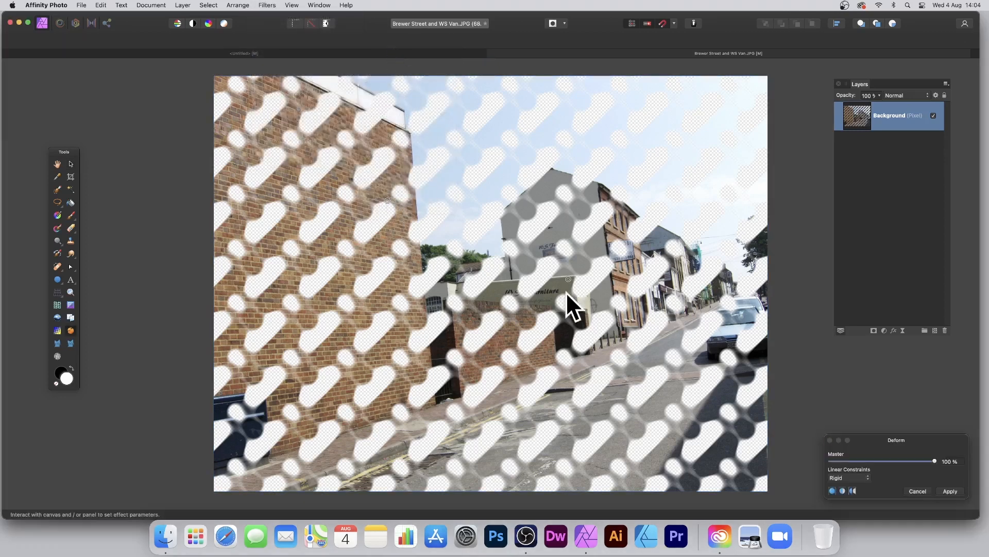
{"action": "left_click", "coordinate": [436, 315]}
{"action": "left_click_drag", "start_coordinate": [538, 323], "coordinate": [387, 198]}
{"action": "left_click_drag", "start_coordinate": [372, 271], "coordinate": [624, 221]}
{"action": "left_click", "coordinate": [949, 491]}
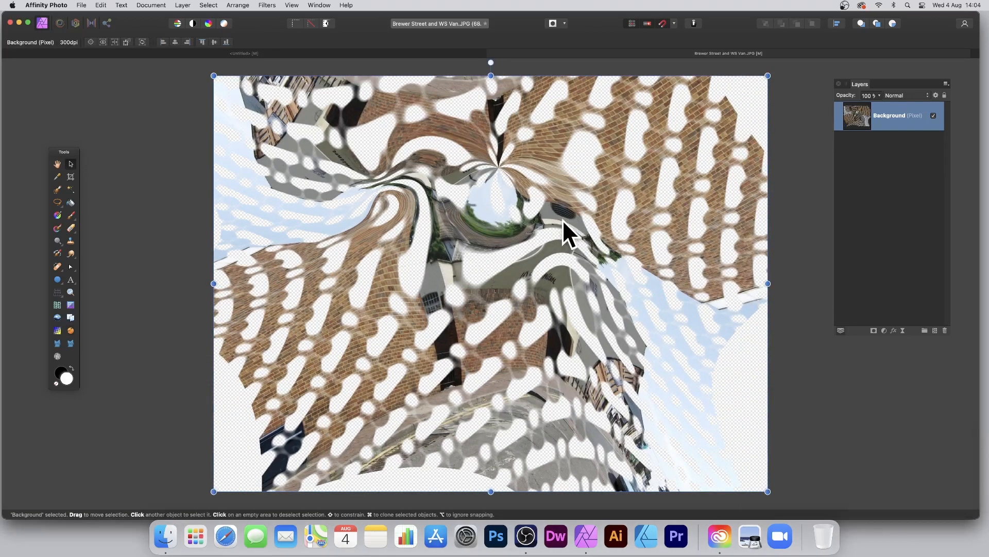
Undo the deformation and the wave texture to return to the original street photo.
{"action": "key", "text": "Delete"}
{"action": "key", "text": "super+z"}
{"action": "key", "text": "super+z"}
{"action": "key", "text": "super+z"}
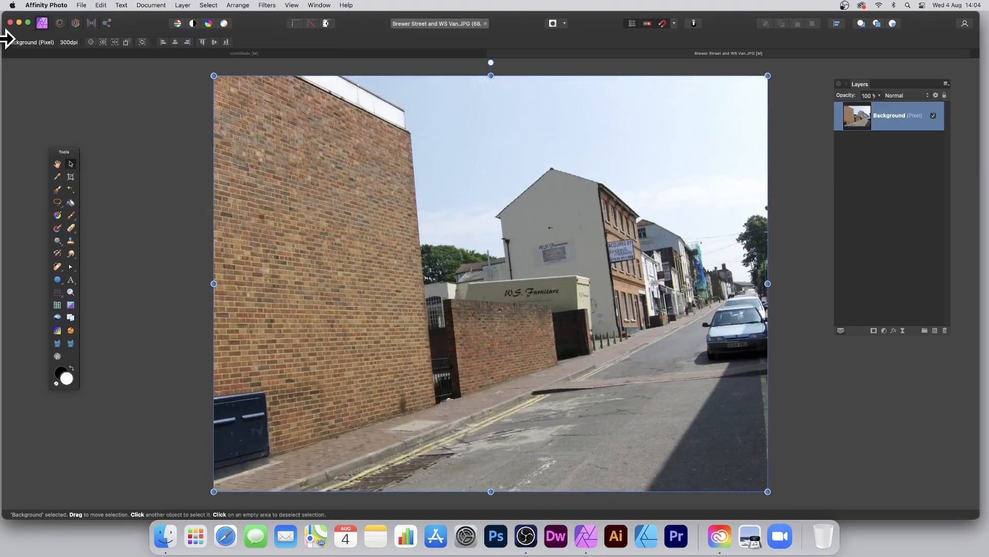
Draw a large white circle over the middle of the photo with the Ellipse tool.
{"action": "left_click", "coordinate": [58, 279]}
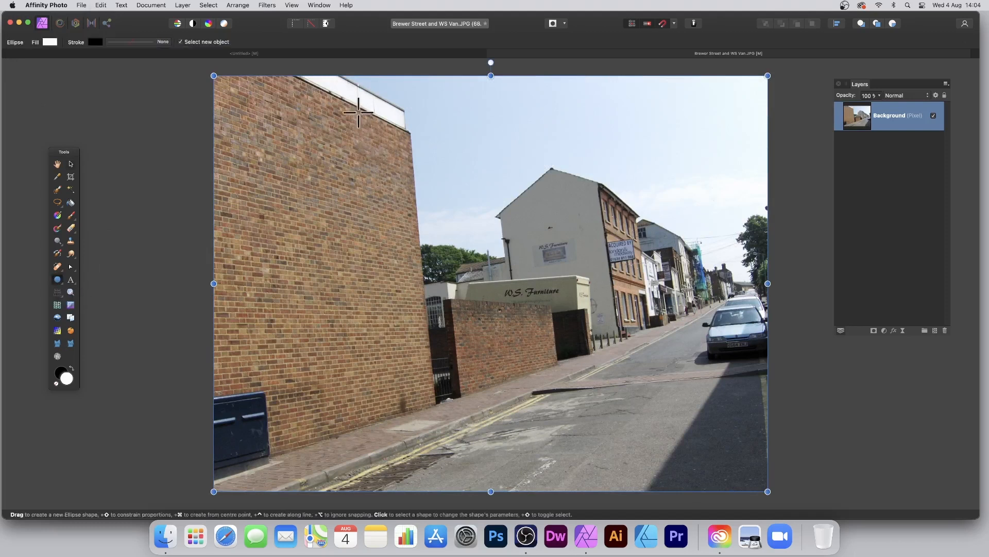
{"action": "left_click_drag", "start_coordinate": [359, 111], "coordinate": [680, 412]}
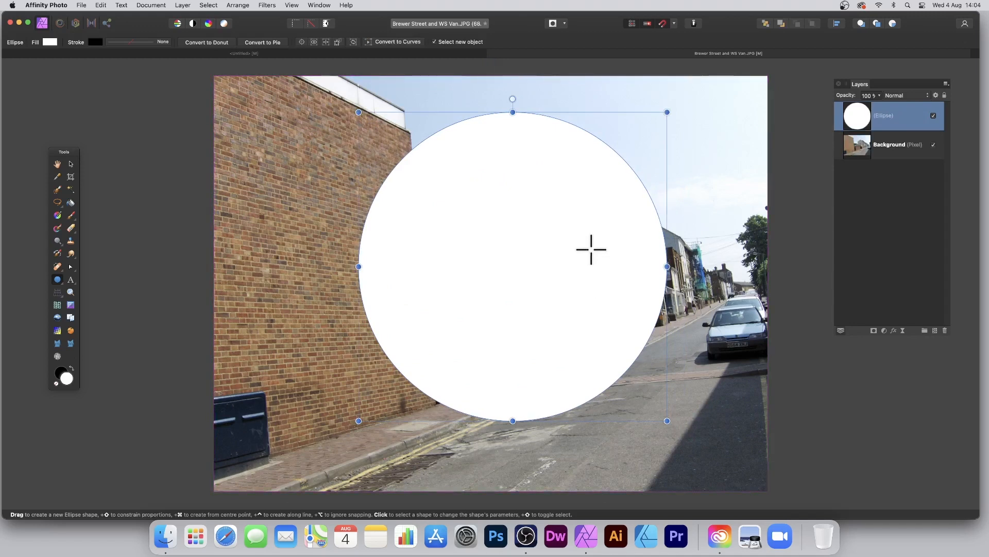
Load the Simple Perlin Noise procedural texture preset on the circle and restrict it to the alpha channel, turning off red, green and blue.
{"action": "left_click", "coordinate": [266, 5]}
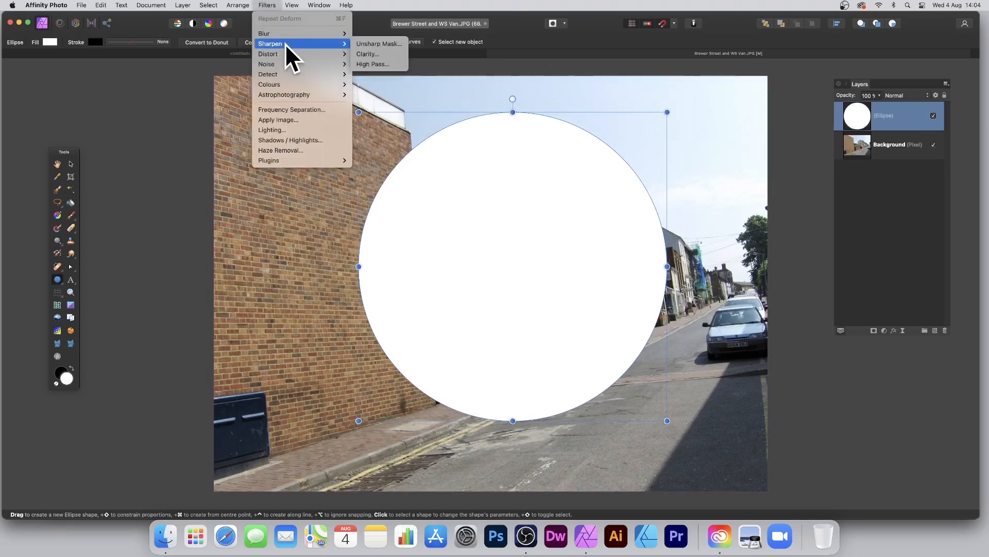
{"action": "mouse_move", "coordinate": [287, 84]}
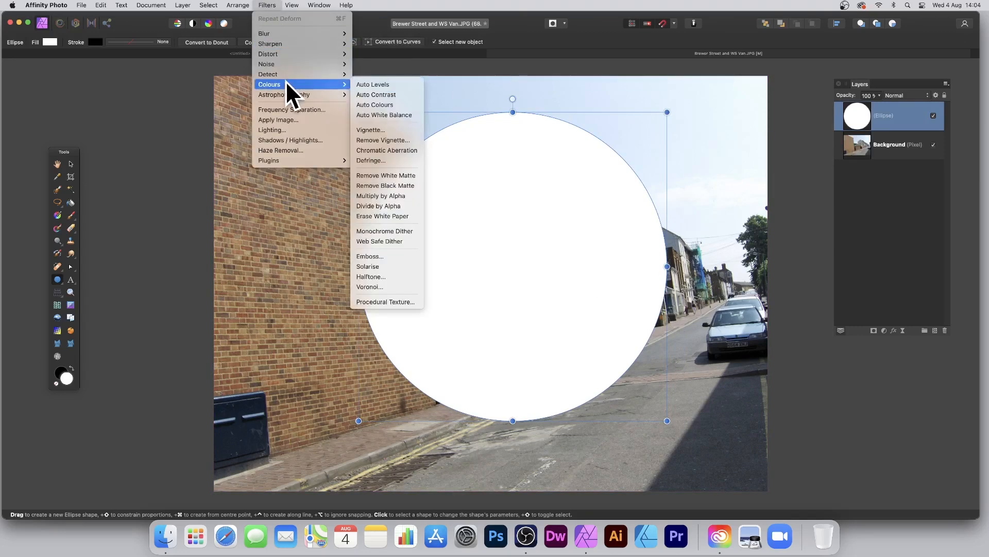
{"action": "left_click", "coordinate": [386, 302]}
{"action": "left_click_drag", "start_coordinate": [879, 314], "coordinate": [638, 123]}
{"action": "left_click", "coordinate": [680, 133]}
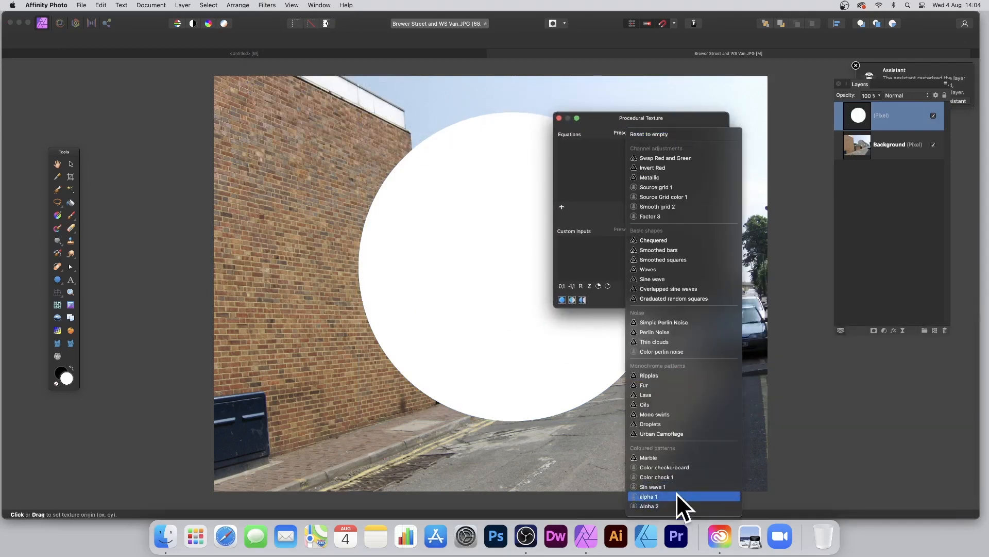
{"action": "left_click", "coordinate": [674, 320]}
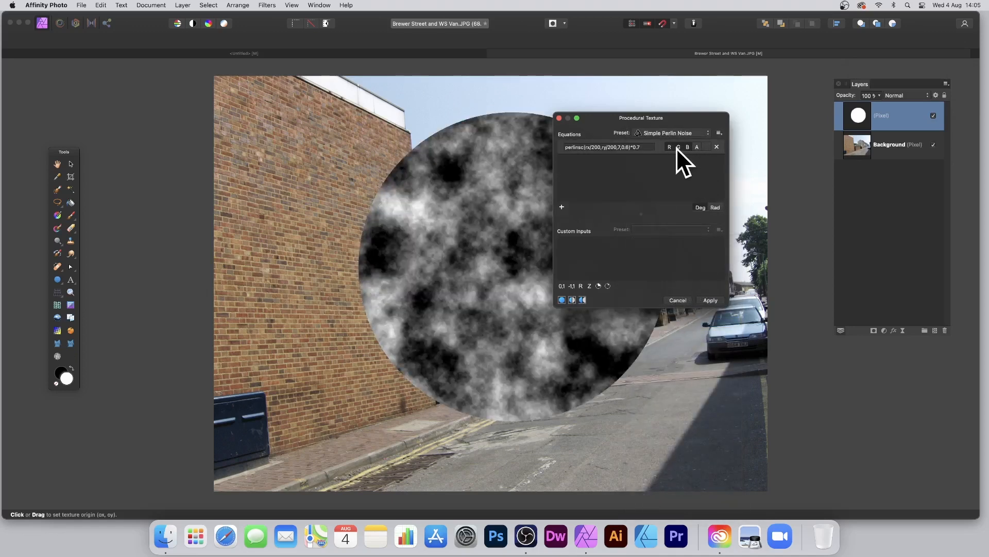
{"action": "left_click", "coordinate": [672, 148]}
{"action": "left_click", "coordinate": [679, 147]}
{"action": "left_click", "coordinate": [688, 147]}
{"action": "left_click", "coordinate": [697, 147]}
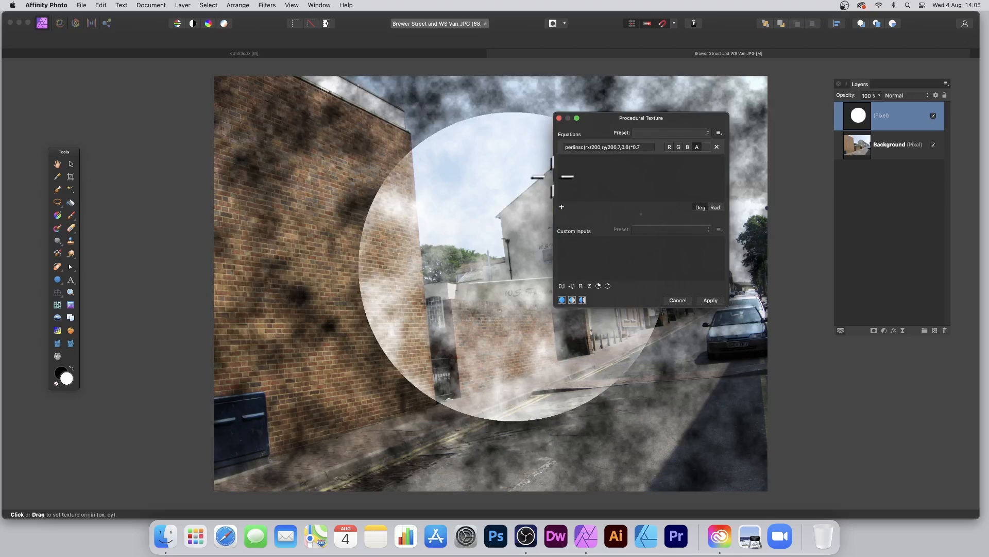
Try the Alpha 3, Alpha 4 and Alpha 5 presets on the circle layer and apply the Alpha 7 wave texture.
{"action": "left_click", "coordinate": [656, 132]}
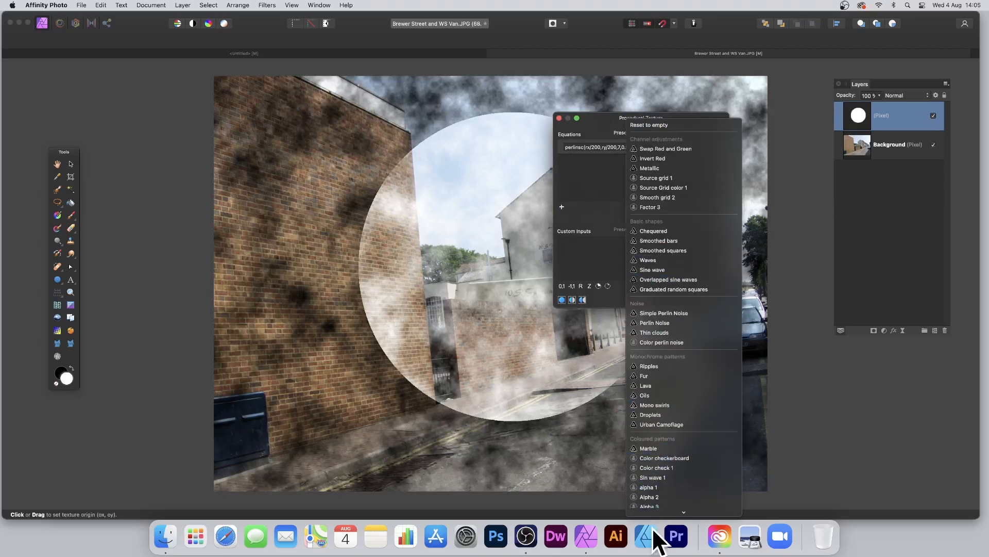
{"action": "left_click", "coordinate": [667, 437]}
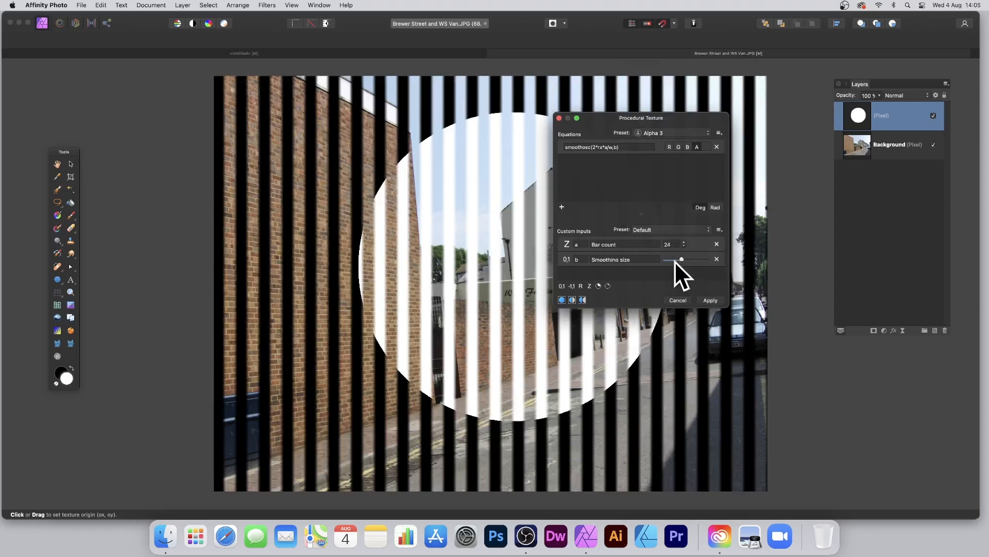
{"action": "left_click", "coordinate": [680, 133]}
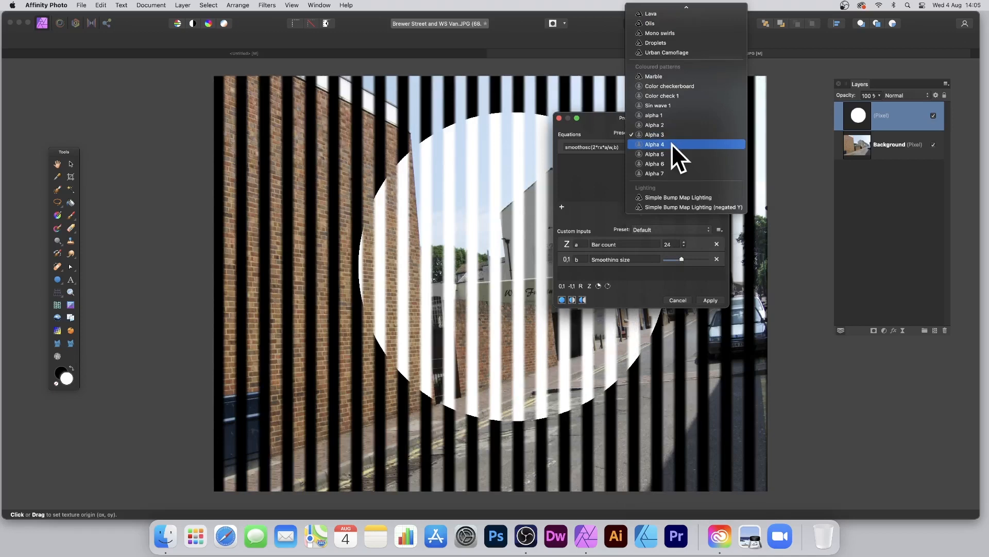
{"action": "left_click", "coordinate": [672, 142]}
{"action": "left_click", "coordinate": [669, 133]}
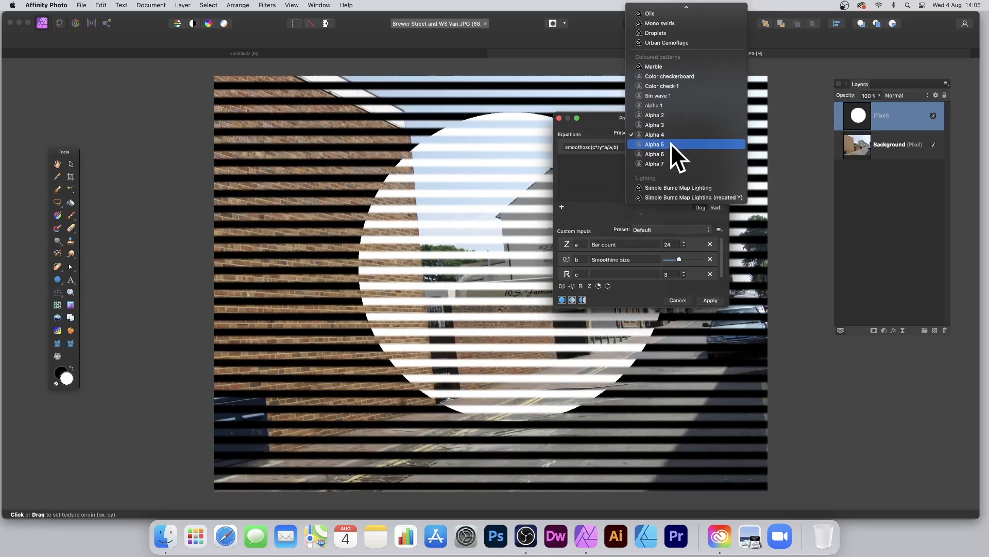
{"action": "left_click", "coordinate": [670, 142]}
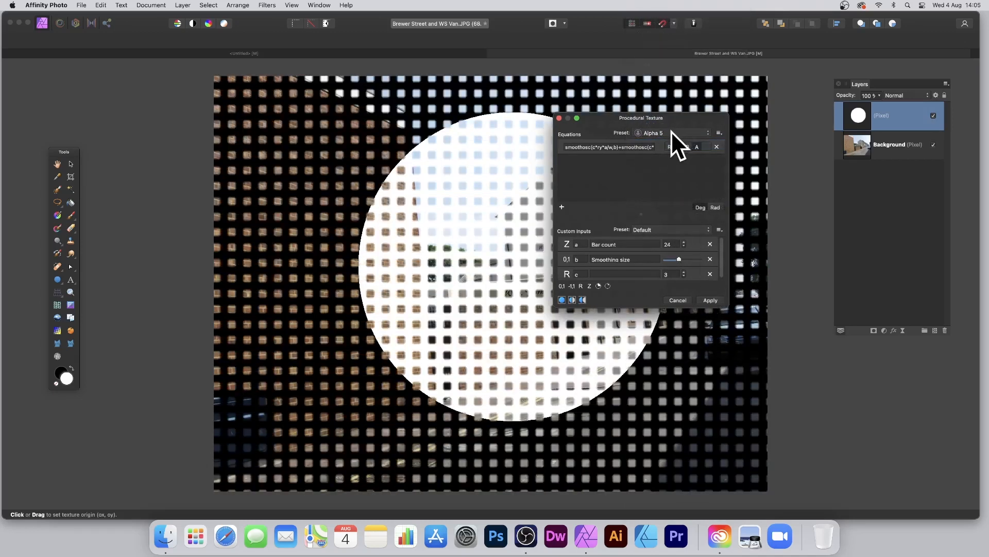
{"action": "left_click", "coordinate": [671, 132]}
{"action": "left_click", "coordinate": [667, 155]}
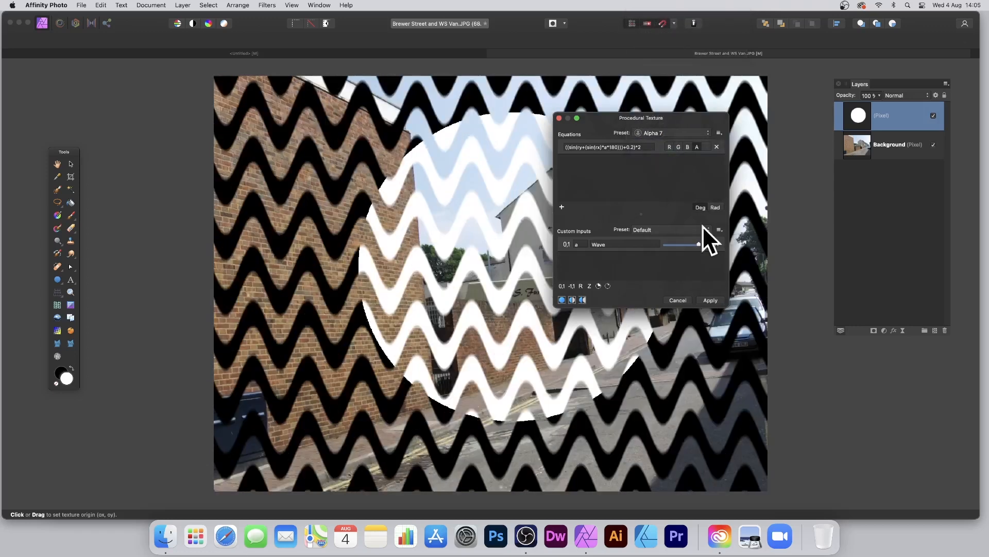
{"action": "left_click", "coordinate": [711, 301]}
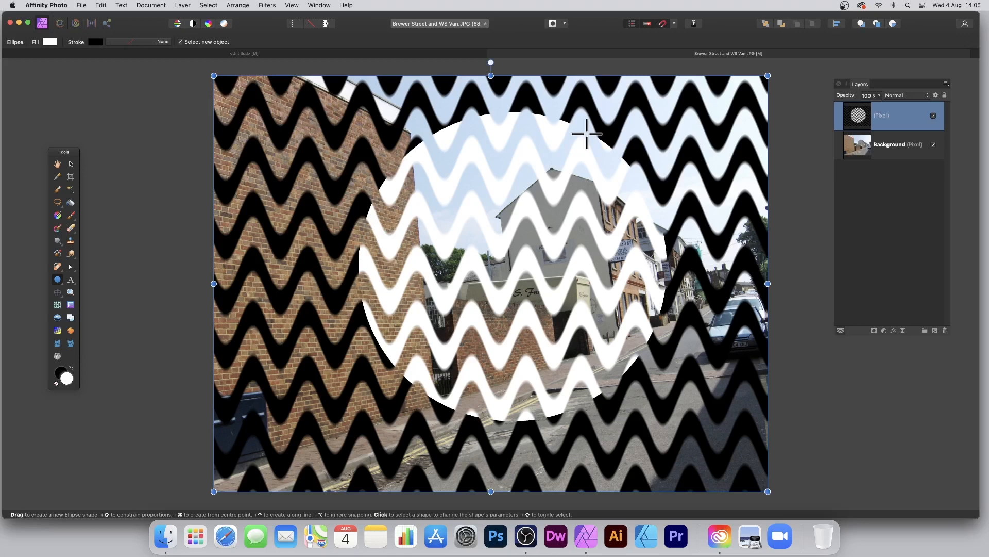
Undo the wave texture and create a pixel selection from the circle layer.
{"action": "key", "text": "super+z"}
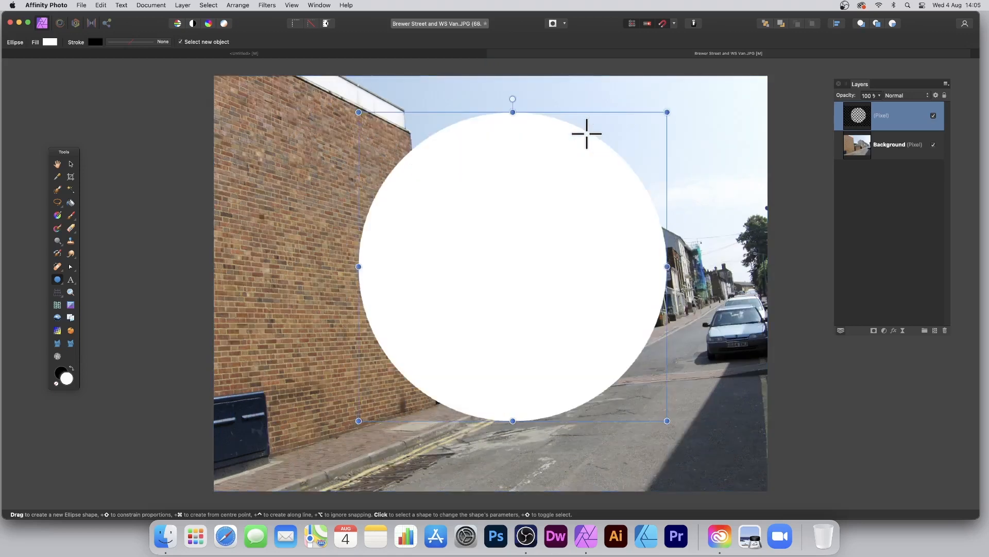
{"action": "left_click", "coordinate": [208, 6]}
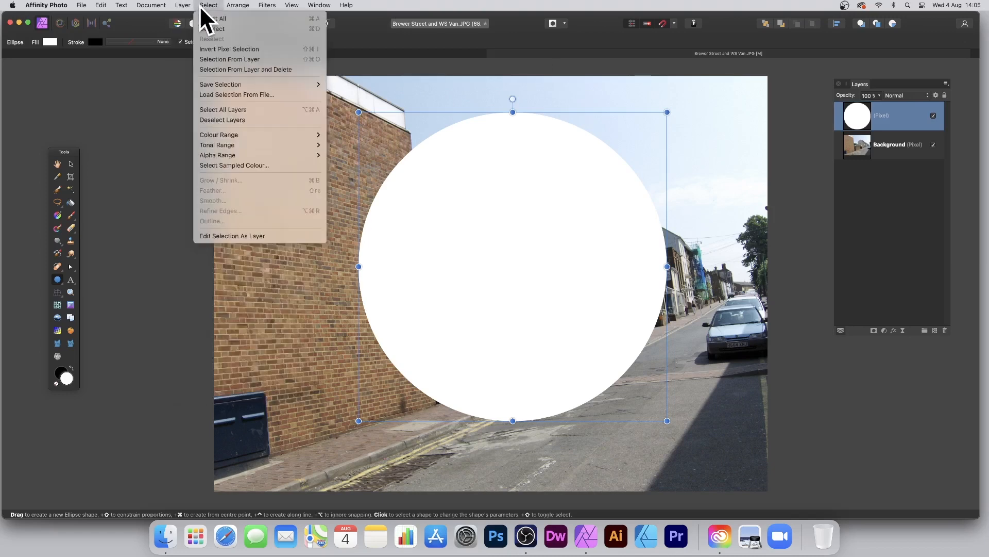
{"action": "left_click", "coordinate": [233, 59]}
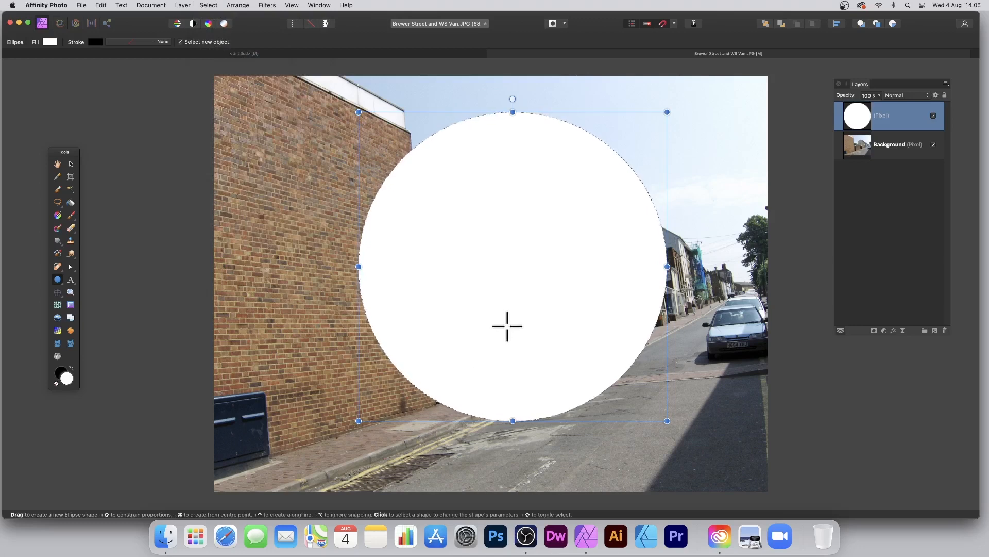
Load the Alpha 7 procedural texture preset inside the circular selection and lower its Wave input slightly.
{"action": "left_click", "coordinate": [266, 5]}
{"action": "mouse_move", "coordinate": [286, 84]}
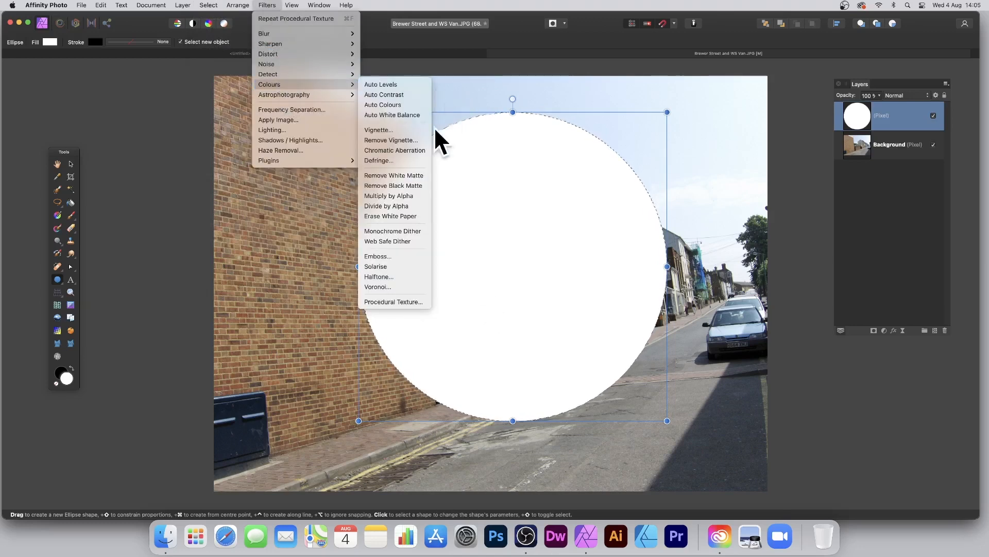
{"action": "left_click", "coordinate": [418, 301]}
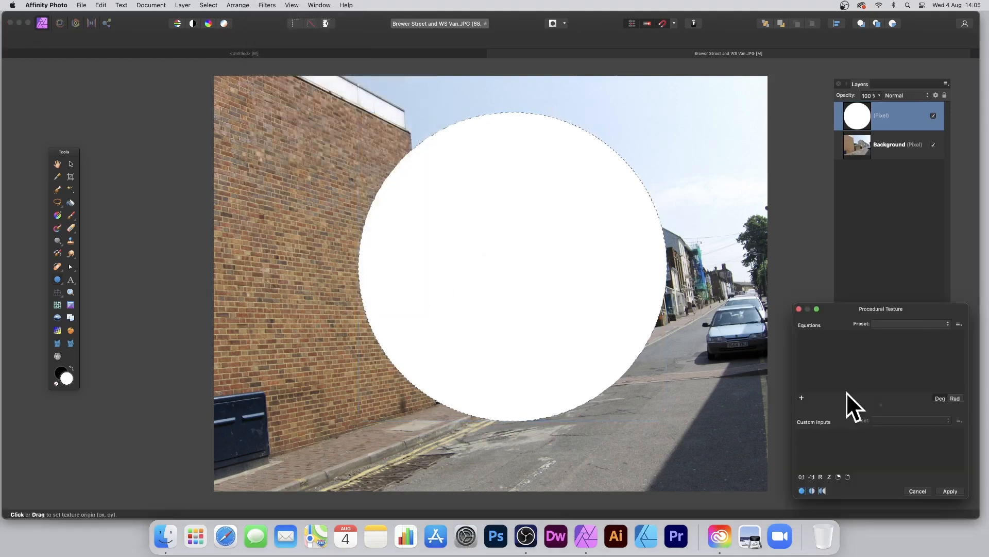
{"action": "left_click_drag", "start_coordinate": [849, 311], "coordinate": [308, 153]}
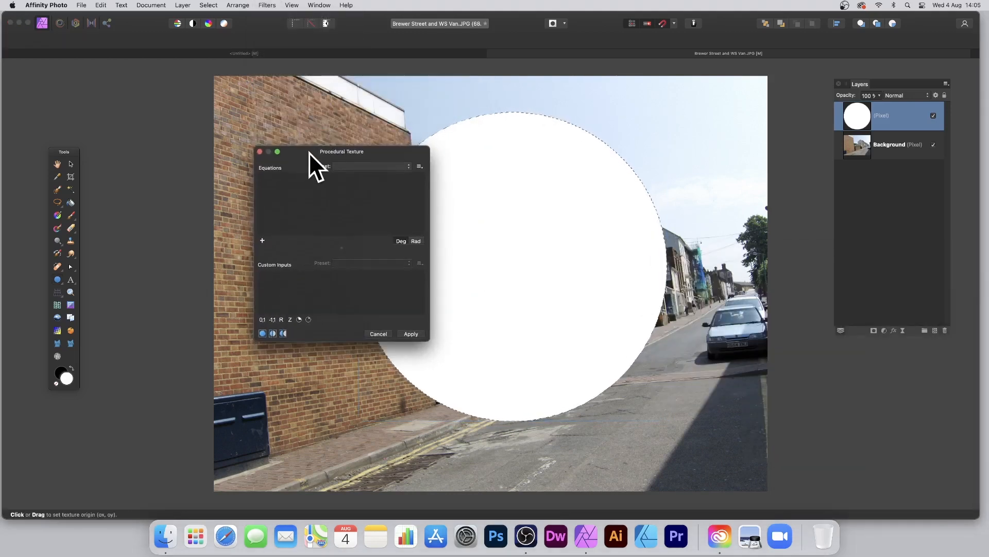
{"action": "left_click", "coordinate": [359, 165]}
{"action": "mouse_move", "coordinate": [363, 528]}
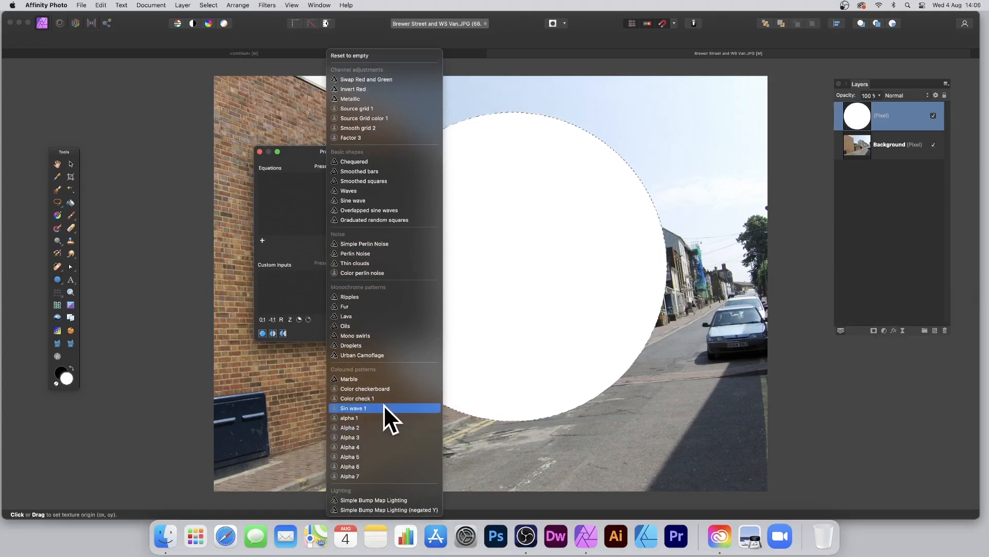
{"action": "left_click", "coordinate": [372, 475]}
{"action": "left_click_drag", "start_coordinate": [344, 151], "coordinate": [275, 119]}
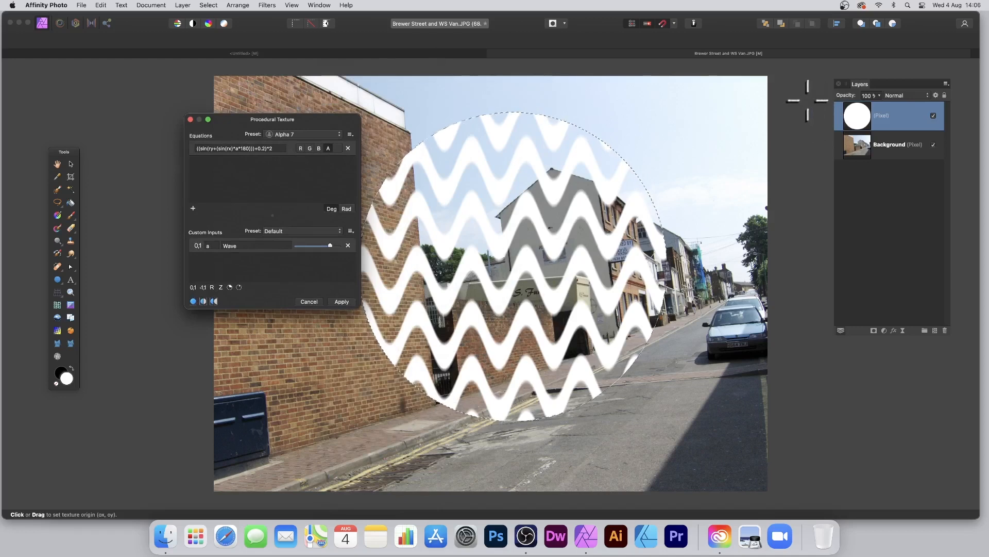
{"action": "mouse_move", "coordinate": [329, 245]}
{"action": "left_mouse_down"}
{"action": "mouse_move", "coordinate": [304, 241]}
{"action": "mouse_move", "coordinate": [320, 239]}
{"action": "left_mouse_up"}
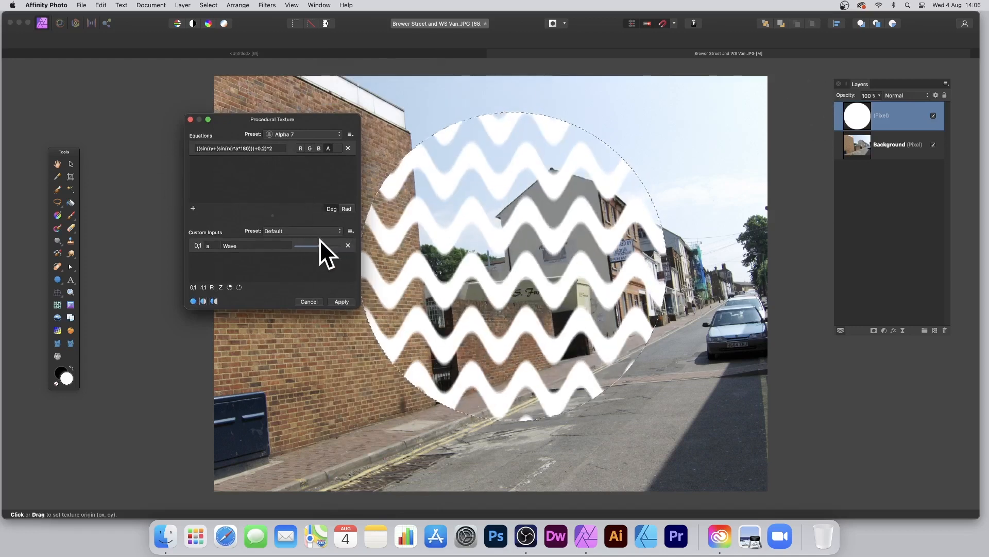
Edit the wave equation so its final multiplier is 5 and the 180 factor becomes 90.
{"action": "left_click", "coordinate": [276, 148]}
{"action": "key", "text": "BackSpace"}
{"action": "type", "text": "5"}
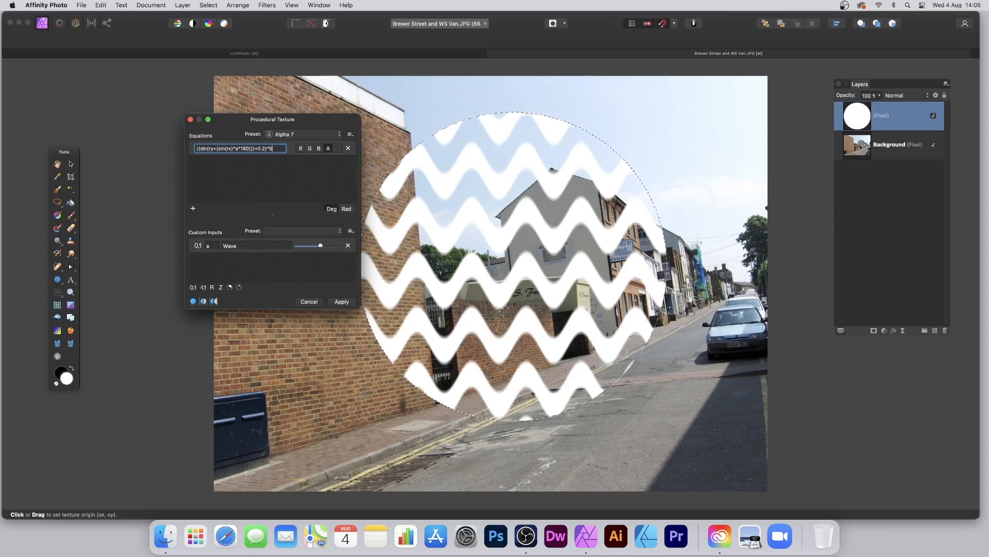
{"action": "key", "text": "Return"}
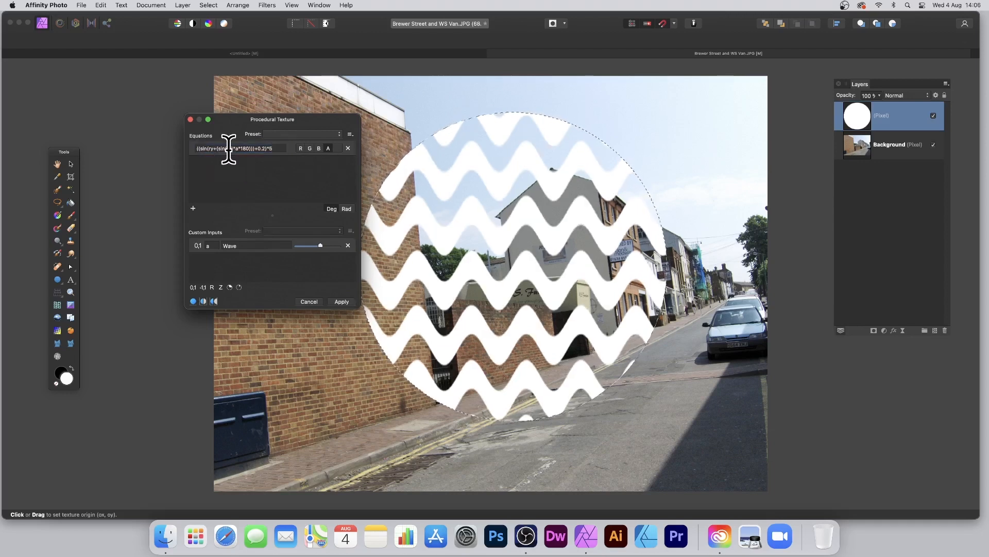
{"action": "left_click_drag", "start_coordinate": [238, 148], "coordinate": [250, 148]}
{"action": "key", "text": "BackSpace"}
{"action": "type", "text": "90"}
{"action": "key", "text": "Return"}
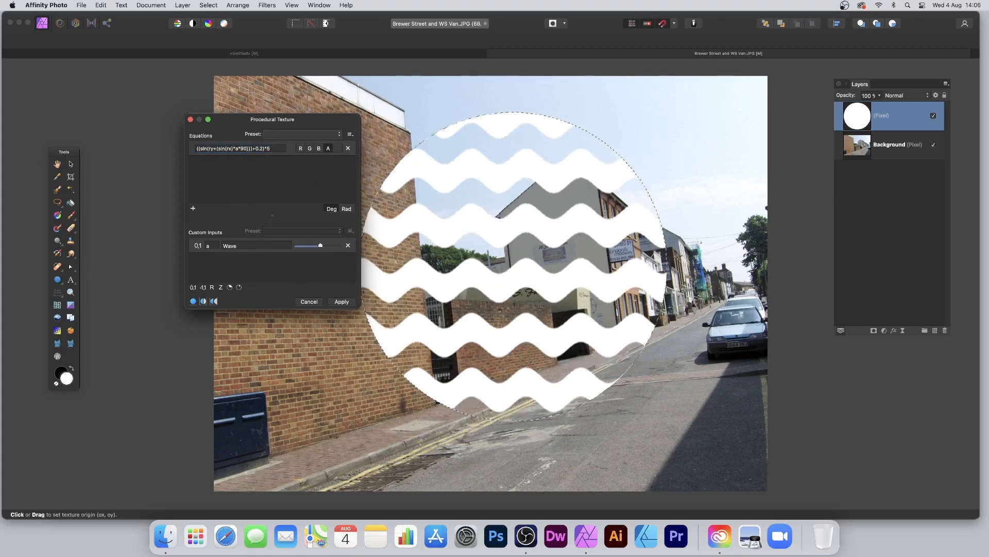
Set the offset added in the wave equation to 0.7 so it reads ((sin(ry+(sin(rx)*a*90)))+0.7)*5.
{"action": "left_click", "coordinate": [259, 148]}
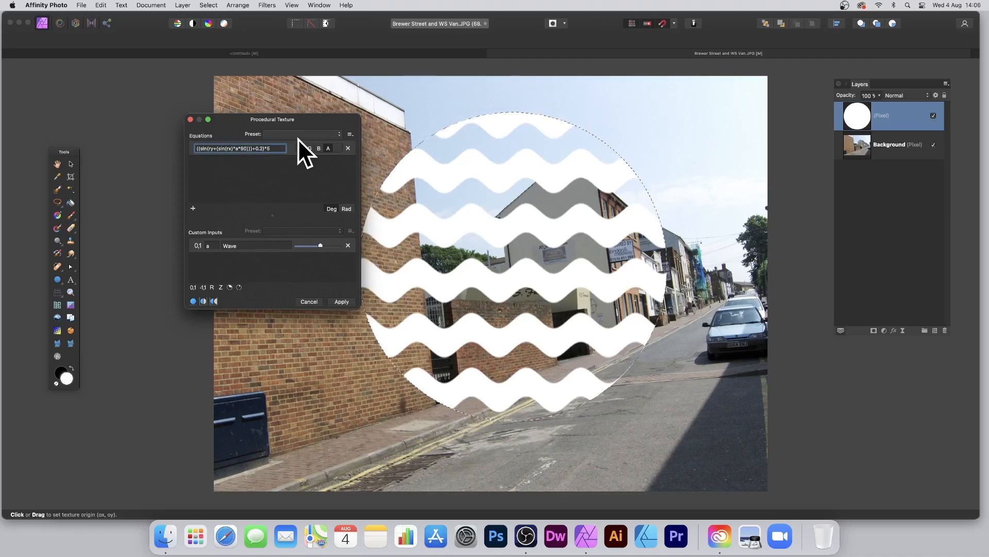
{"action": "key", "text": "BackSpace"}
{"action": "type", "text": "7"}
{"action": "key", "text": "Return"}
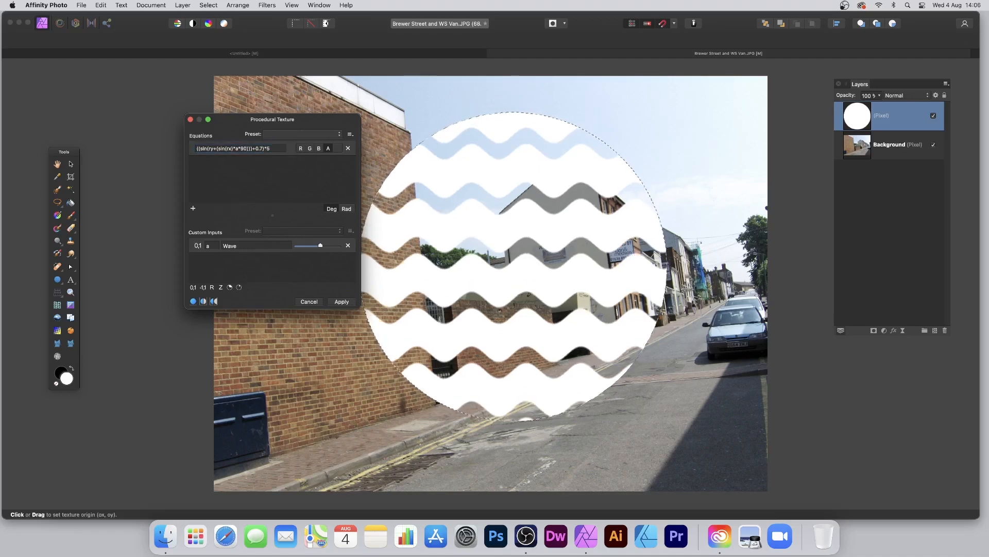
Edit the wave equation to read ((sin(ry-rx+(sin(rx)*a*90)))+0.1)*5 so the stripes run diagonally with wider gaps.
{"action": "left_click", "coordinate": [213, 149]}
{"action": "type", "text": "-rx"}
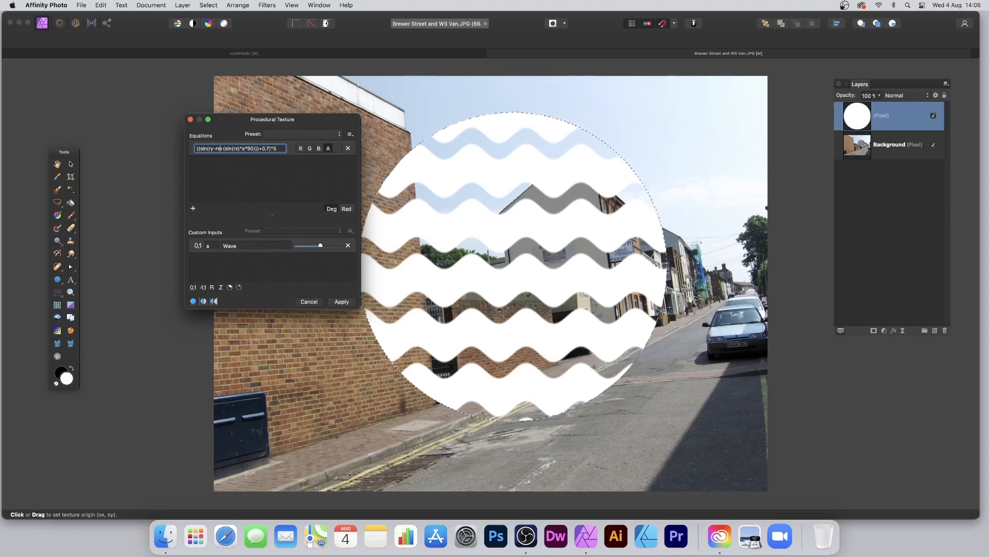
{"action": "key", "text": "Return"}
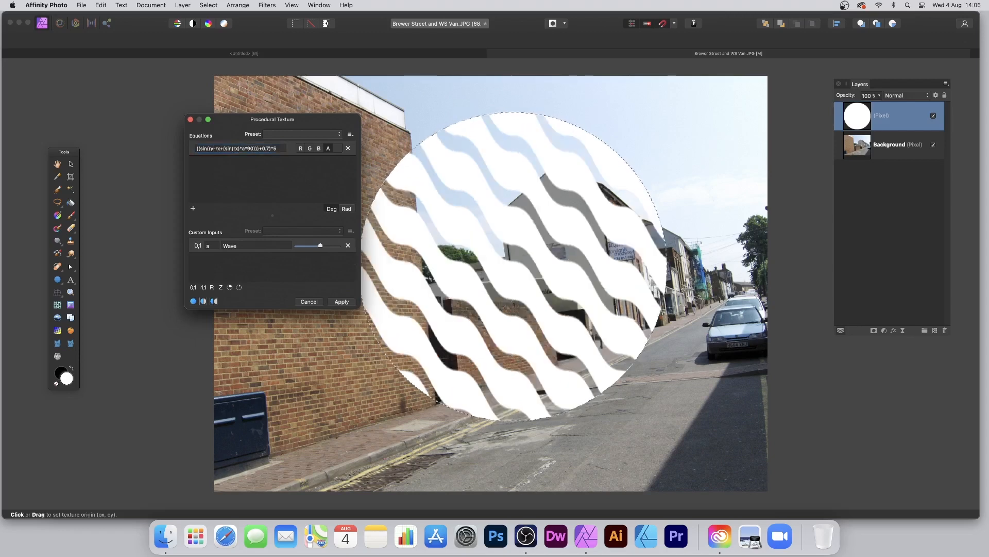
{"action": "left_click", "coordinate": [261, 148]}
{"action": "key", "text": "Right"}
{"action": "key", "text": "Right"}
{"action": "key", "text": "Right"}
{"action": "key", "text": "Return"}
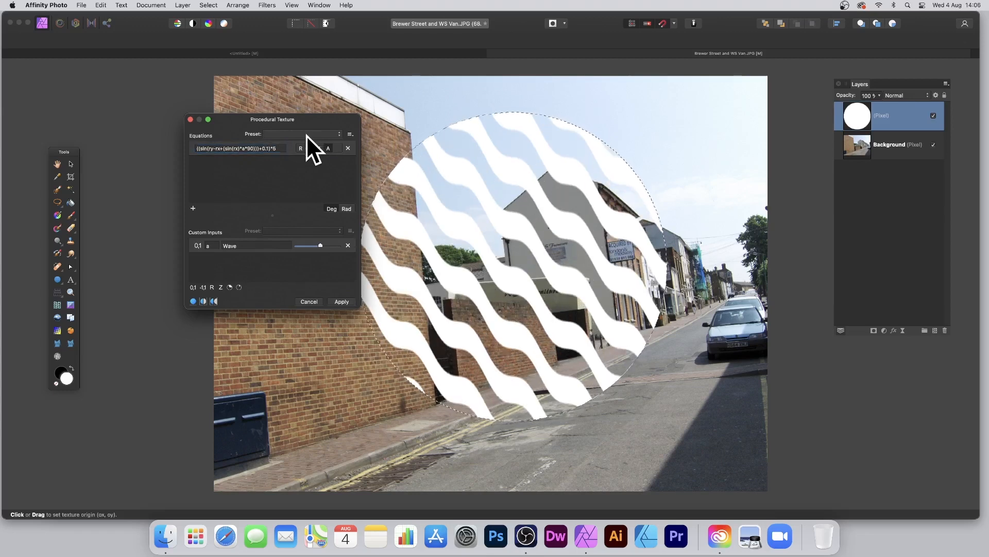
Apply the diagonal wave texture to the circle layer and clear the pixel selection.
{"action": "left_click", "coordinate": [341, 302]}
{"action": "left_click", "coordinate": [208, 5]}
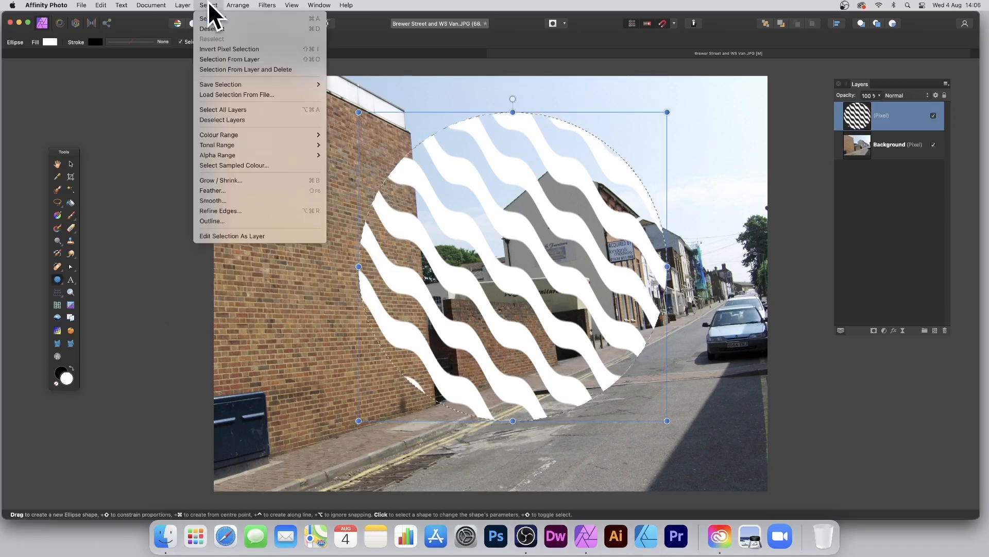
{"action": "left_click", "coordinate": [209, 29]}
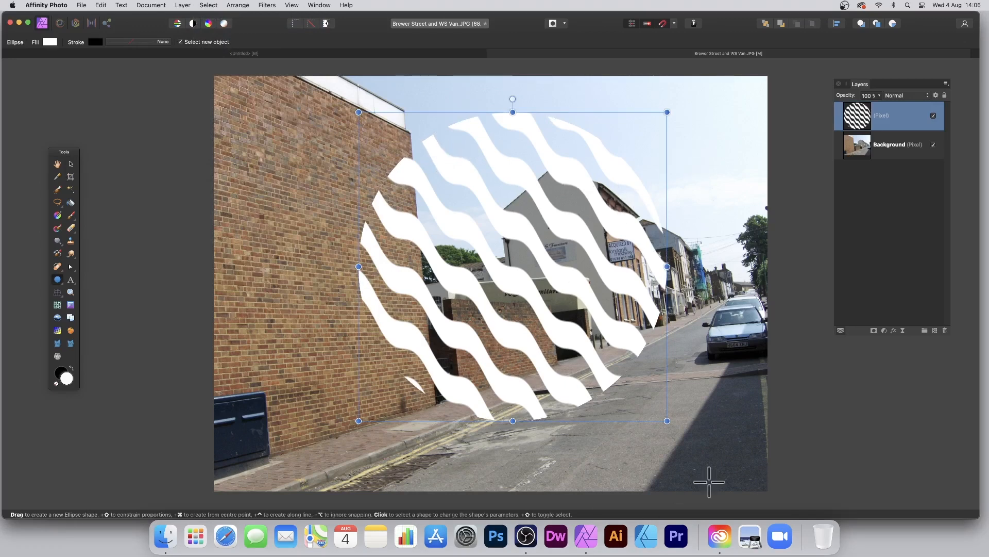
Add a 3D layer effect with a 30.2 px radius to the striped circle.
{"action": "left_click", "coordinate": [894, 331]}
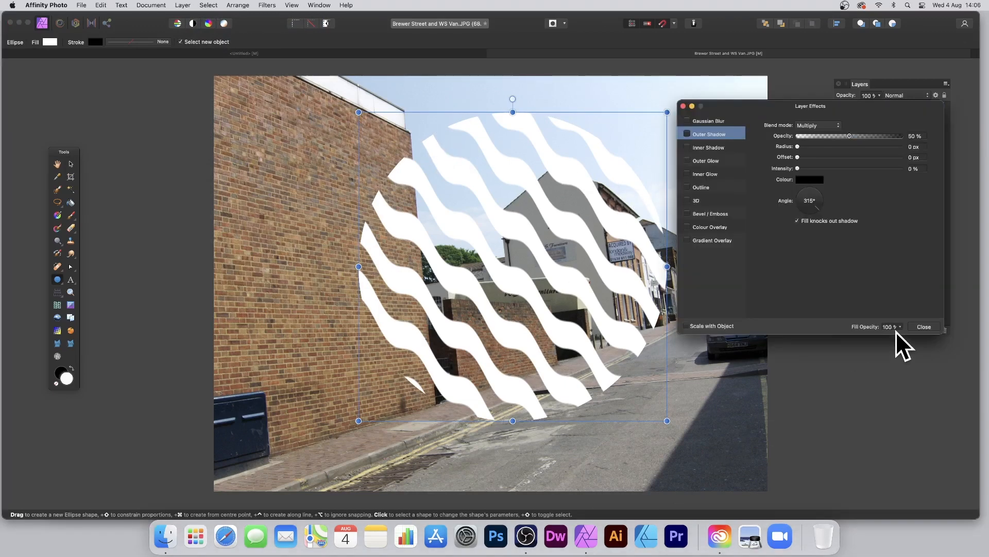
{"action": "left_click", "coordinate": [688, 200]}
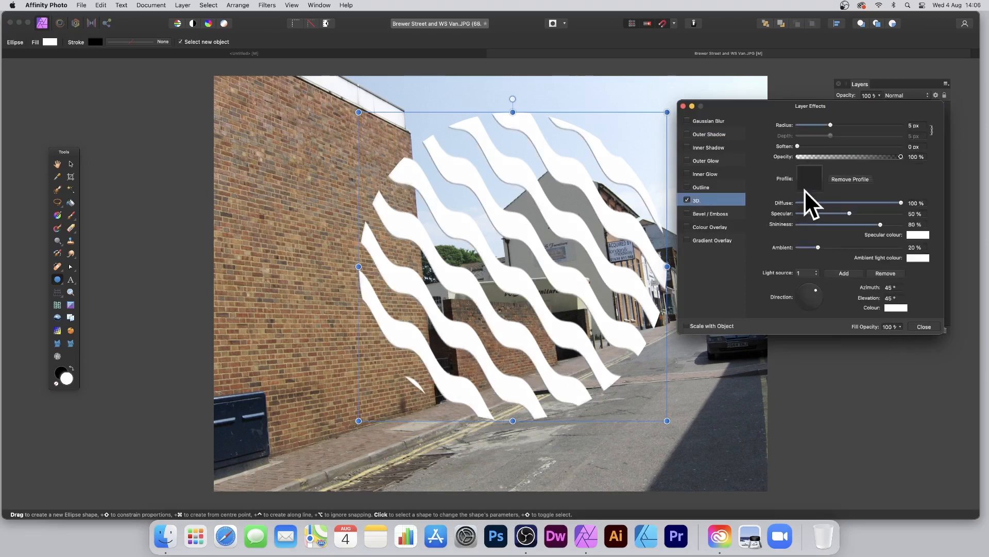
{"action": "left_click_drag", "start_coordinate": [831, 125], "coordinate": [866, 125]}
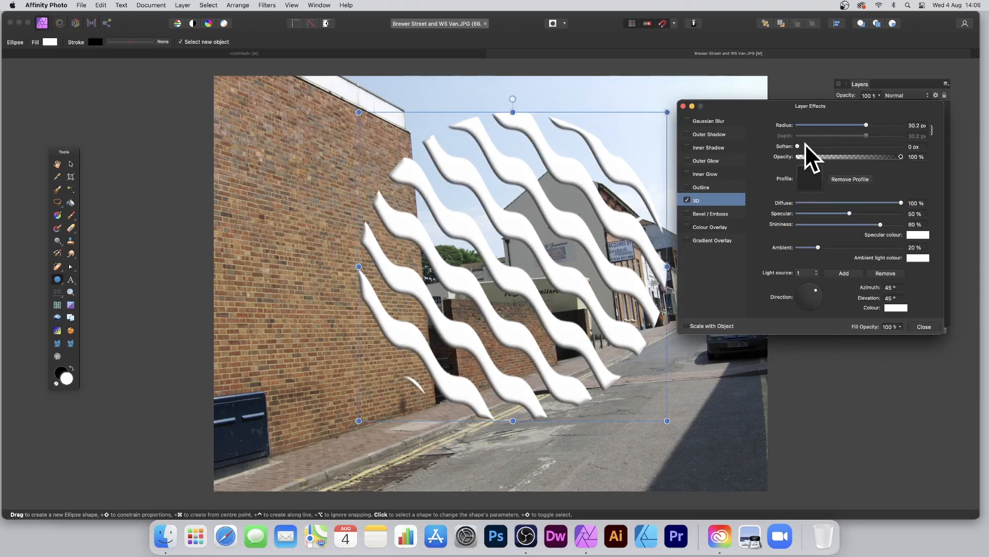
Add an outer shadow to the striped circle with 10.7 px radius, 16.2 px offset and 61 % intensity.
{"action": "left_click", "coordinate": [722, 135]}
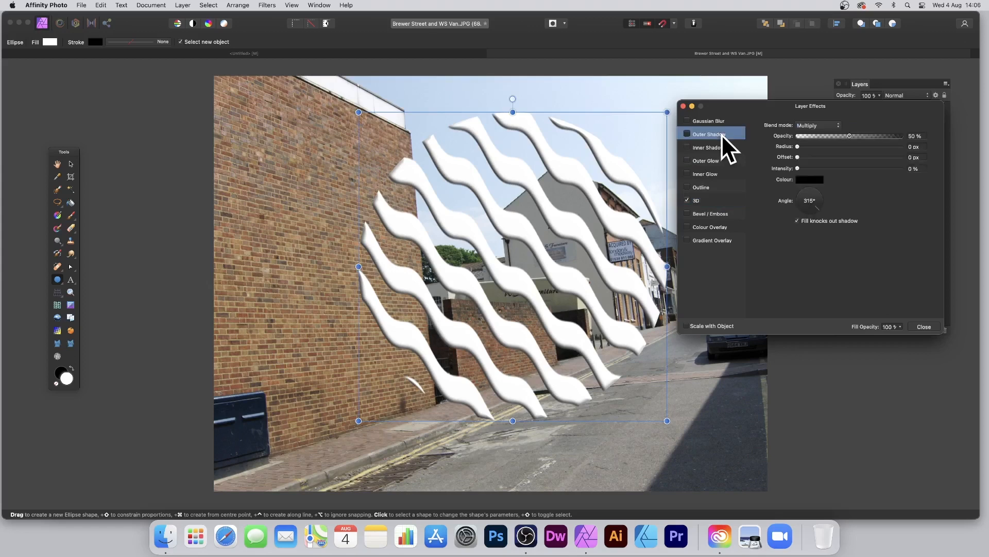
{"action": "left_click", "coordinate": [687, 133]}
{"action": "left_click_drag", "start_coordinate": [815, 146], "coordinate": [861, 169]}
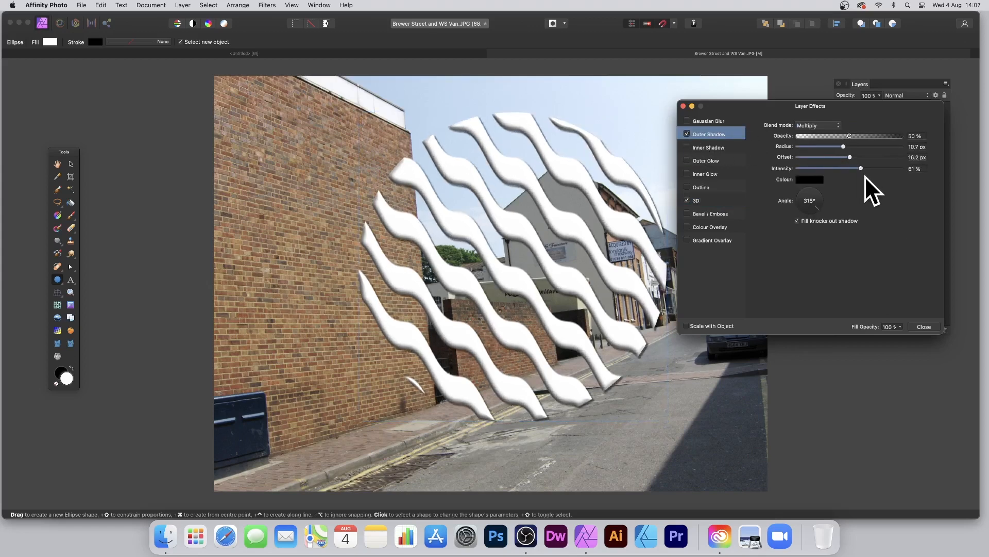
{"action": "left_click", "coordinate": [931, 326]}
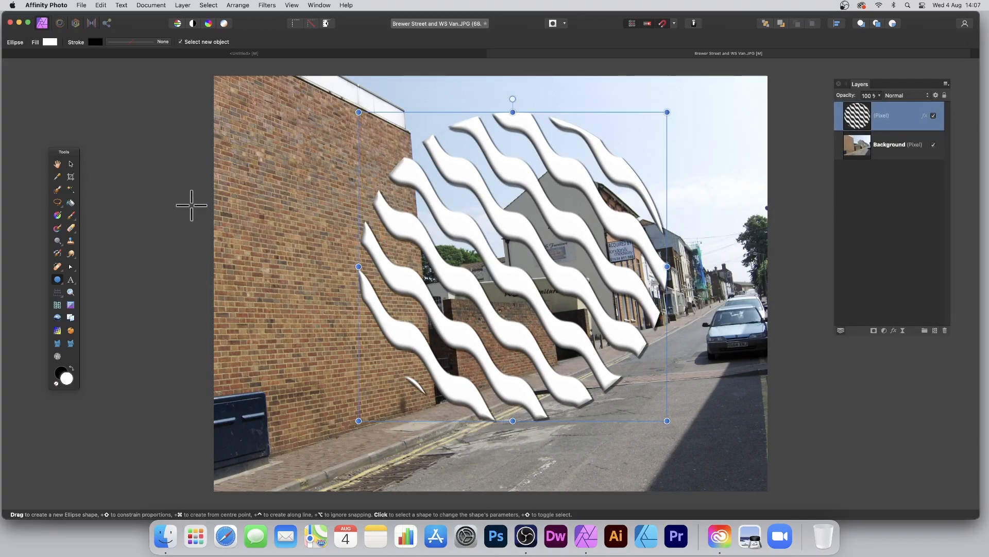
Duplicate the striped circle into five overlapping offset copies and rotate the topmost copy so its stripes cross the others.
{"action": "left_click", "coordinate": [70, 163]}
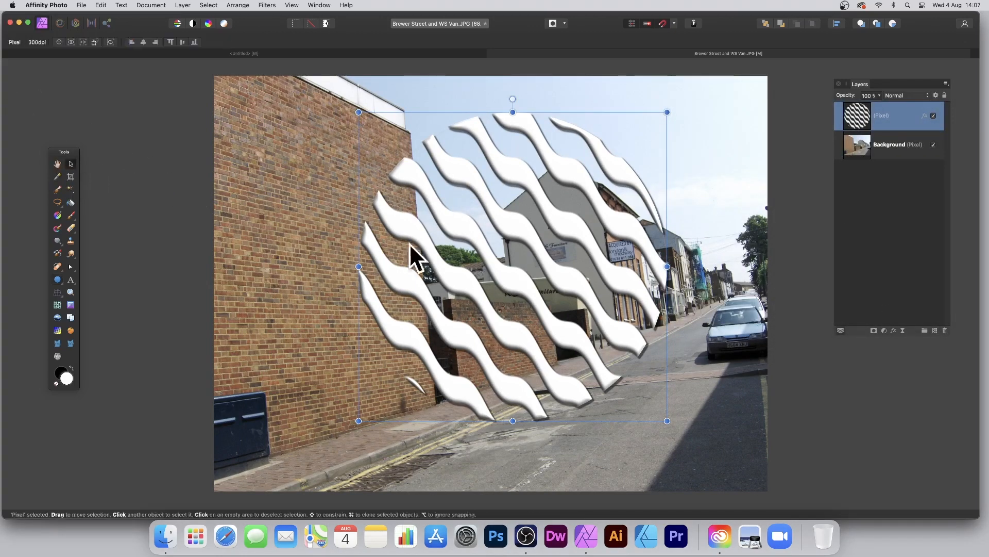
{"action": "left_click_drag", "start_coordinate": [496, 216], "coordinate": [441, 199]}
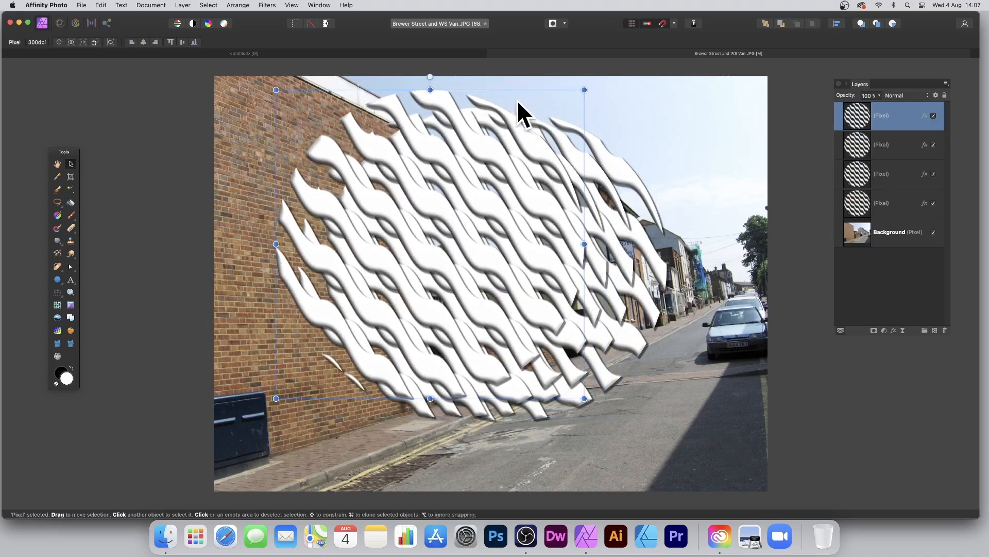
{"action": "left_click_drag", "start_coordinate": [533, 140], "coordinate": [563, 210]}
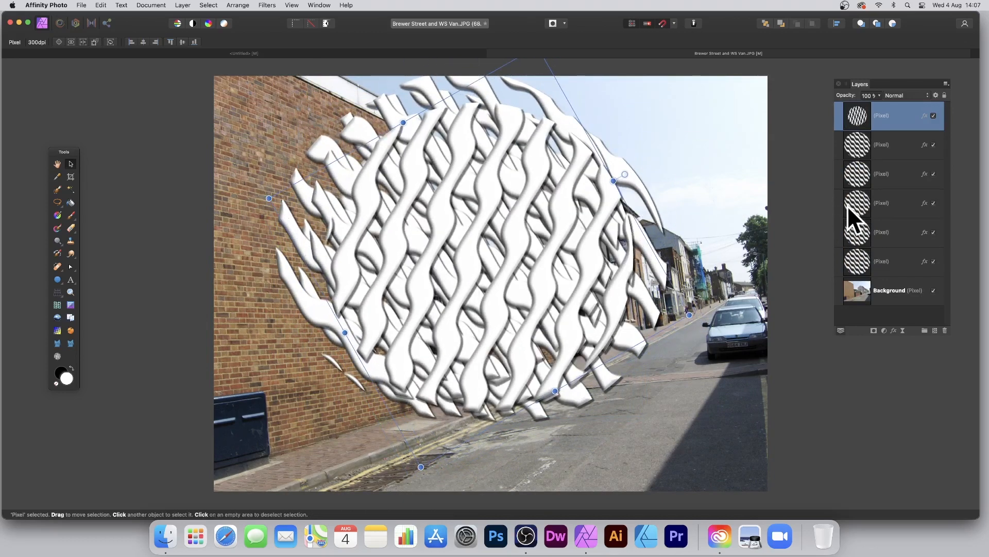
Delete all six striped circle layers, keeping only the Background photo.
{"action": "left_click", "coordinate": [867, 261], "text": "shift"}
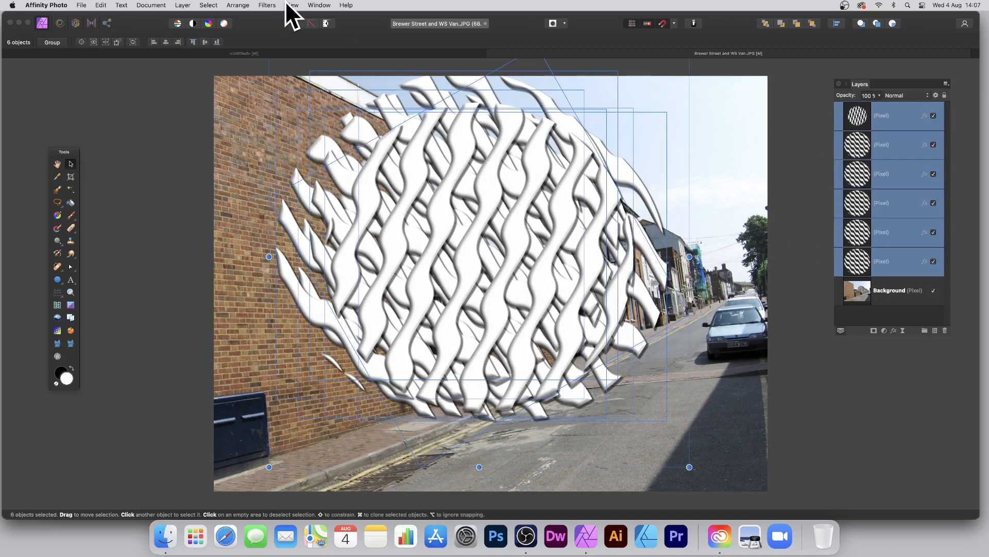
{"action": "key", "text": "Delete"}
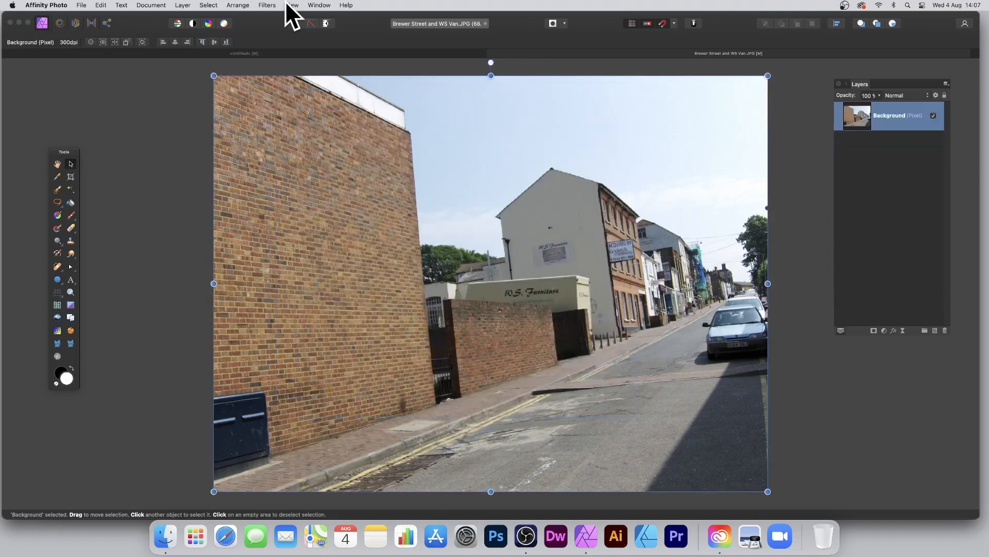
{"action": "left_click", "coordinate": [70, 280]}
{"action": "left_click_drag", "start_coordinate": [307, 111], "coordinate": [675, 390]}
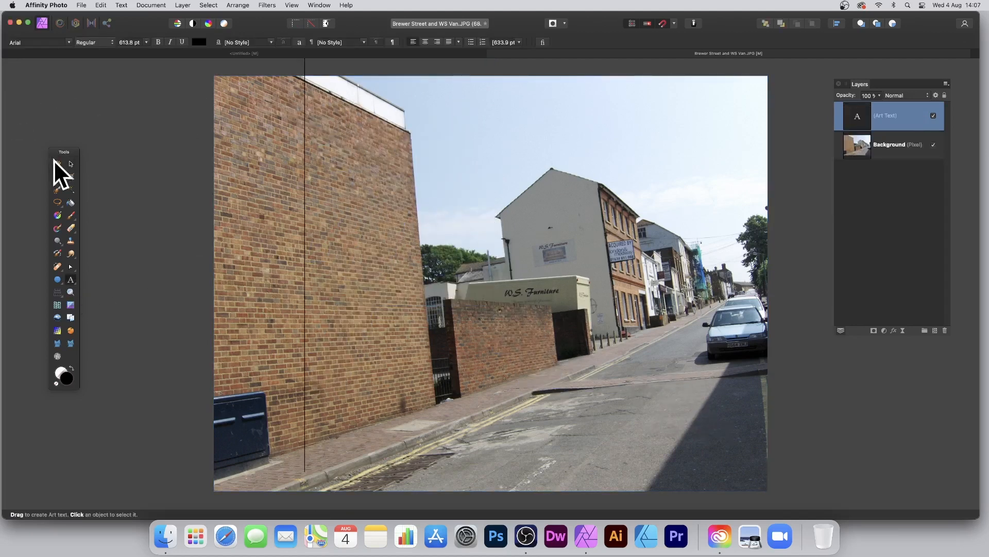
{"action": "left_click", "coordinate": [72, 164]}
{"action": "left_click", "coordinate": [401, 163]}
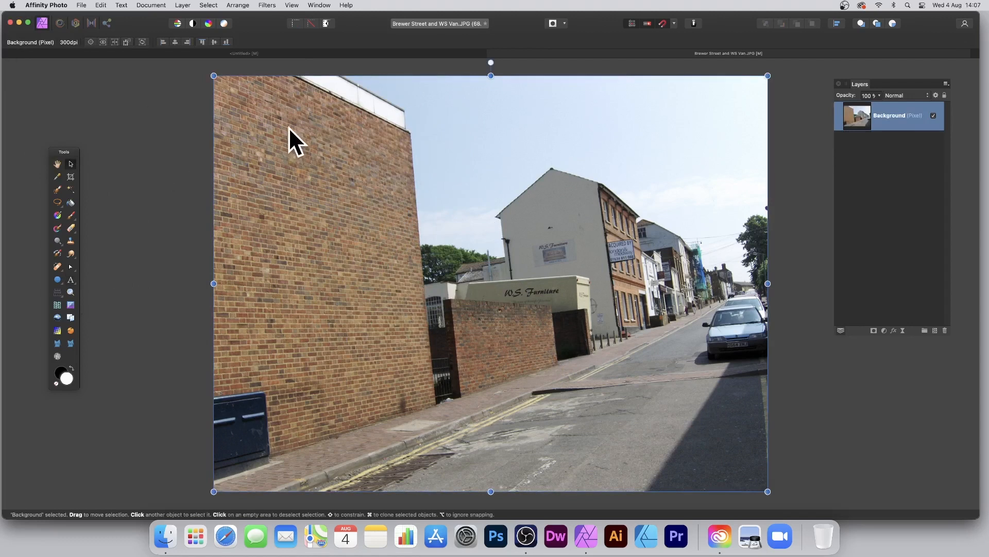
{"action": "key", "text": "super+z"}
{"action": "key", "text": "super+z"}
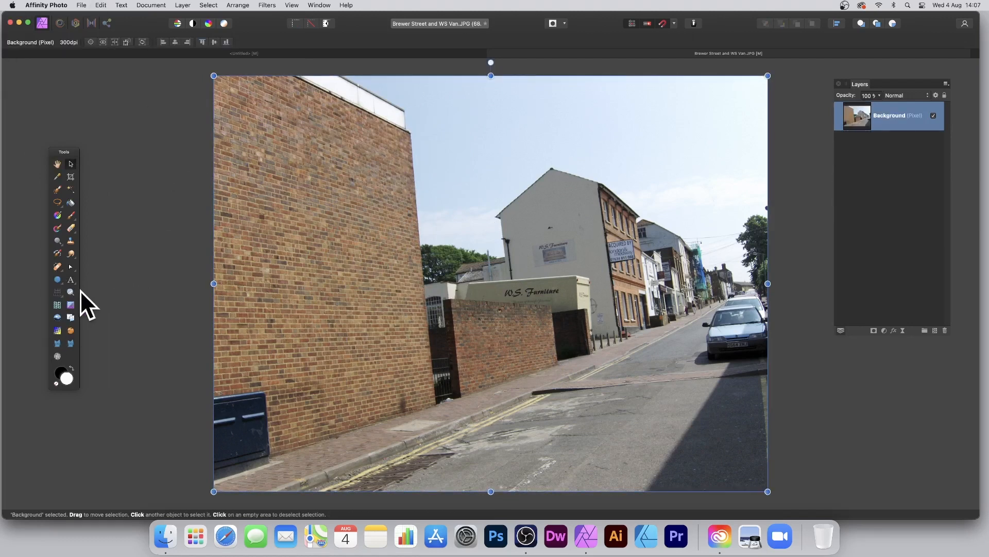
Add a black 613.8 pt Arial art text letter A and move it over the middle of the photo.
{"action": "left_click", "coordinate": [70, 280]}
{"action": "left_click", "coordinate": [400, 289]}
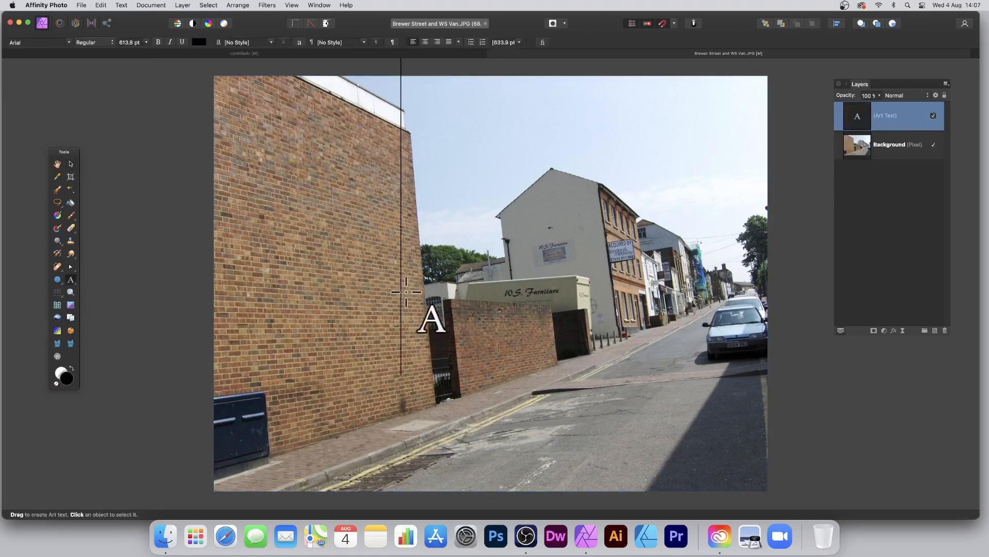
{"action": "type", "text": "A"}
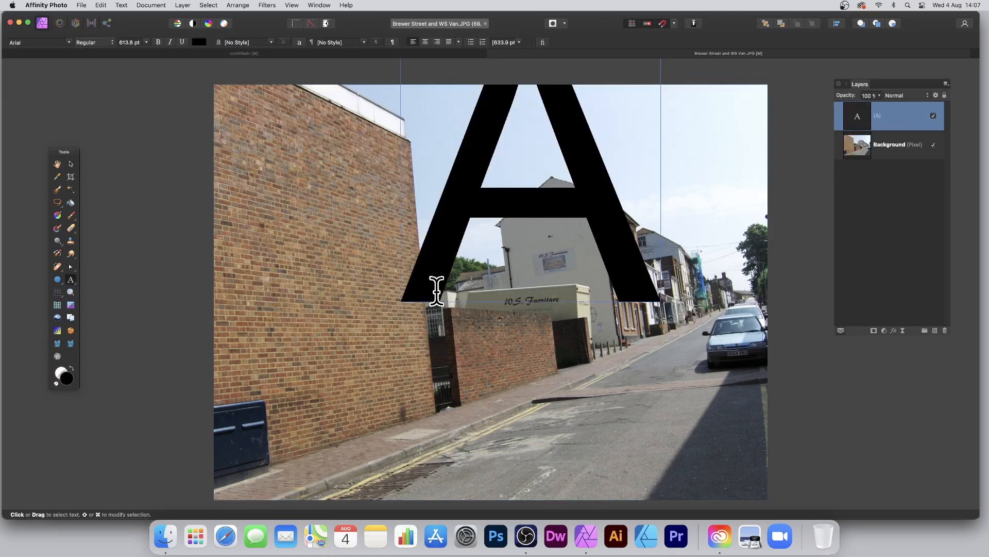
{"action": "left_click", "coordinate": [69, 164]}
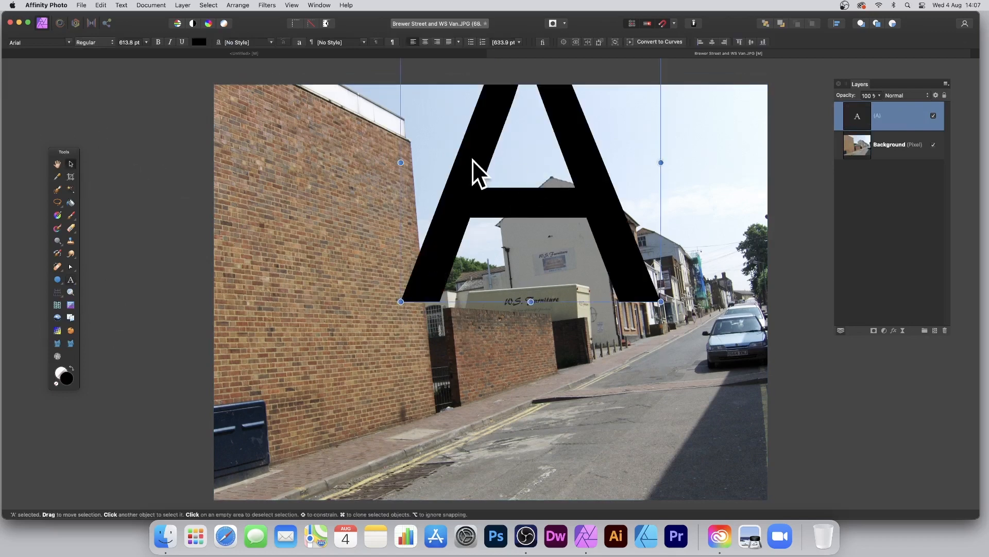
{"action": "left_click_drag", "start_coordinate": [472, 159], "coordinate": [425, 264]}
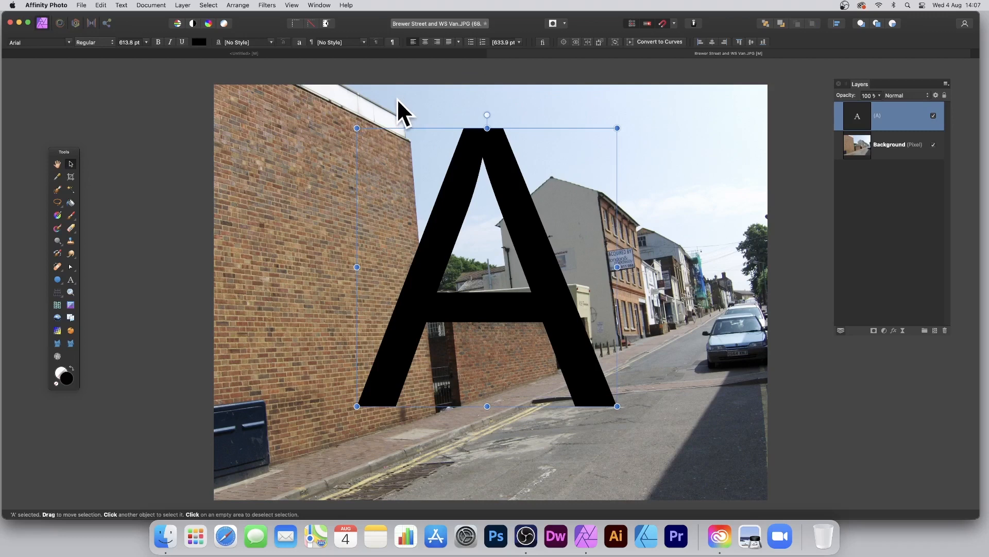
Create a pixel selection from the letter A layer and load the Alpha 7 procedural texture preset inside it.
{"action": "left_click", "coordinate": [211, 4]}
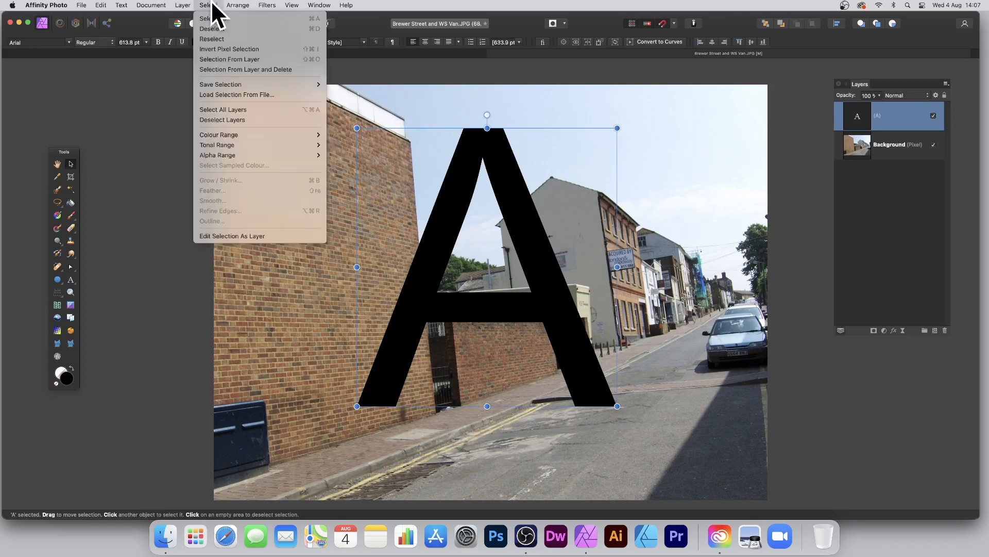
{"action": "left_click", "coordinate": [262, 60]}
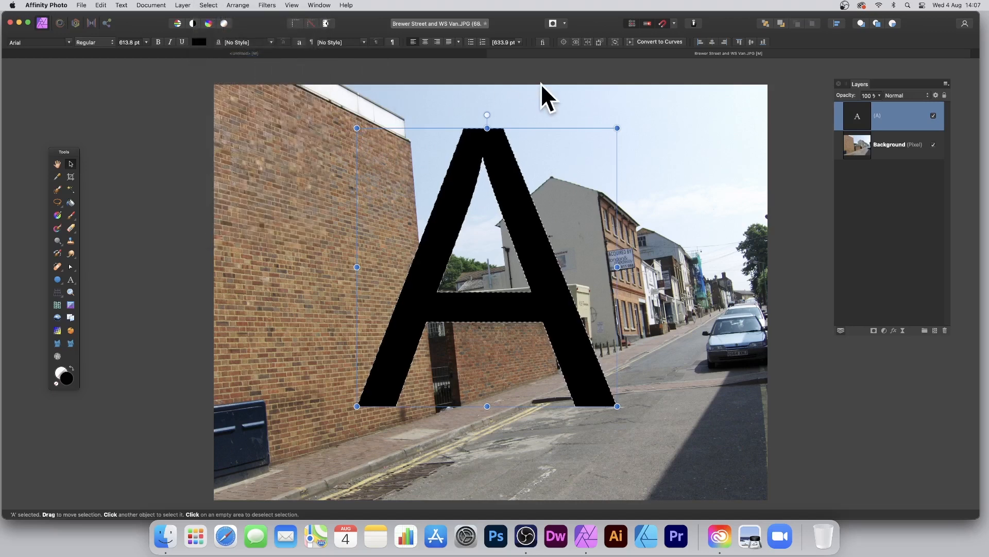
{"action": "left_click", "coordinate": [267, 6]}
{"action": "mouse_move", "coordinate": [274, 82]}
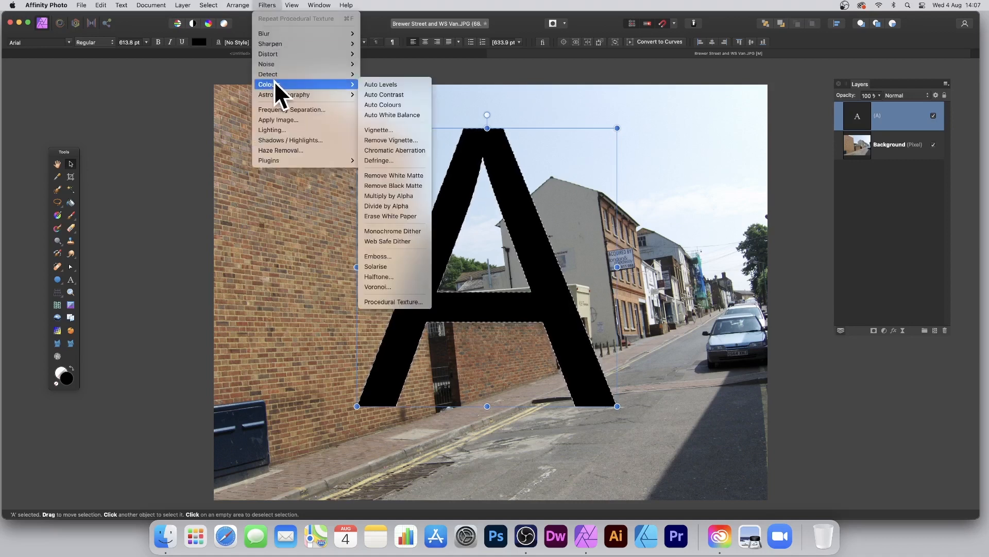
{"action": "left_click", "coordinate": [398, 302]}
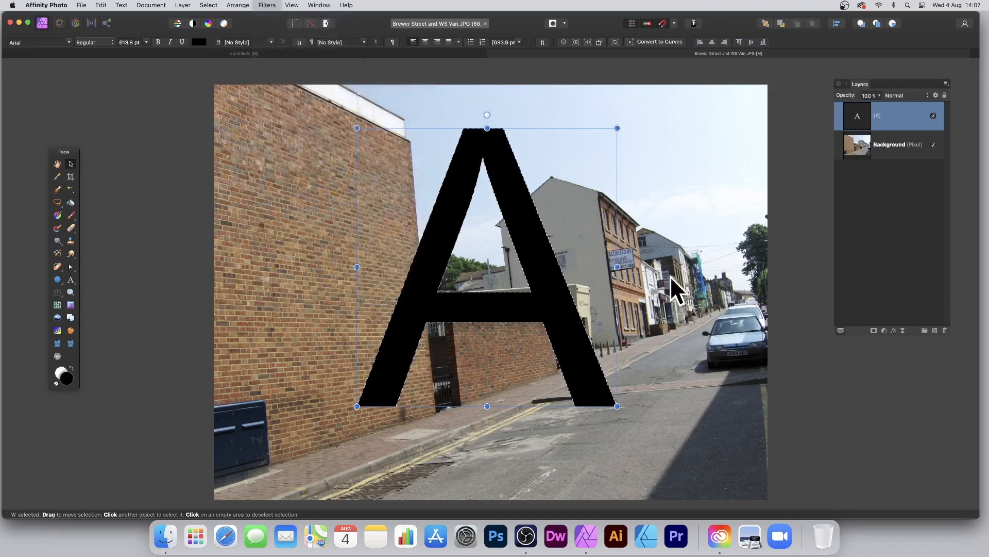
{"action": "left_click_drag", "start_coordinate": [848, 307], "coordinate": [591, 128]}
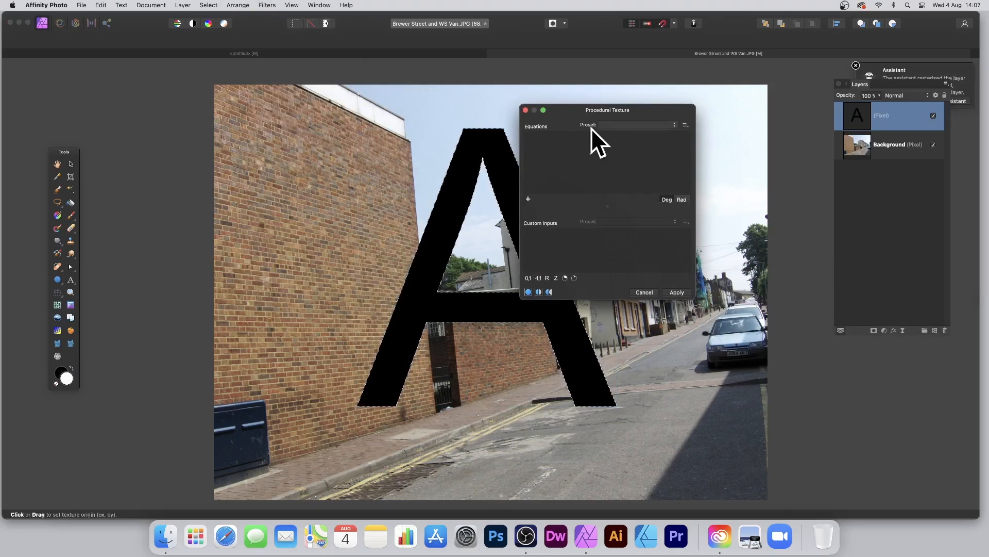
{"action": "left_click", "coordinate": [626, 124]}
{"action": "left_click", "coordinate": [628, 477]}
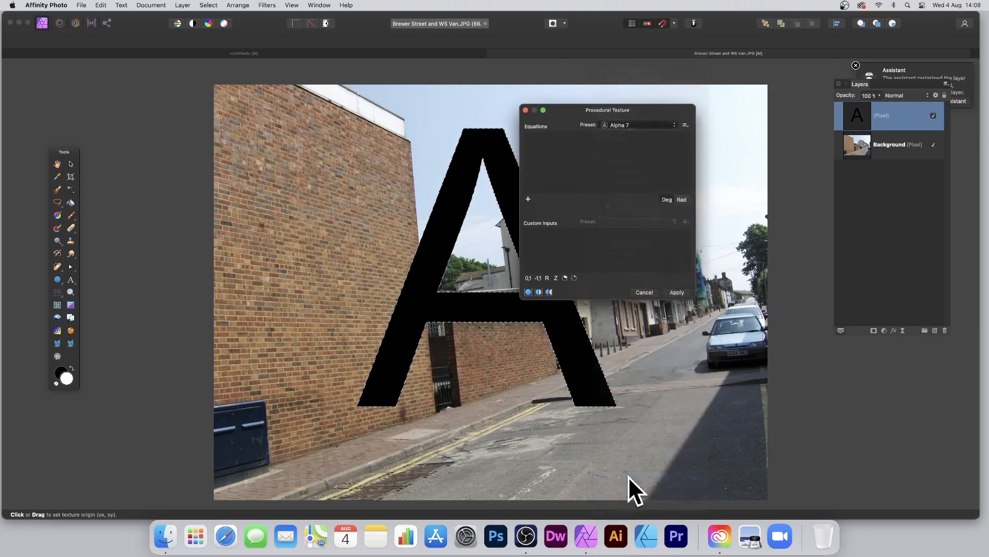
{"action": "left_click_drag", "start_coordinate": [569, 112], "coordinate": [720, 128]}
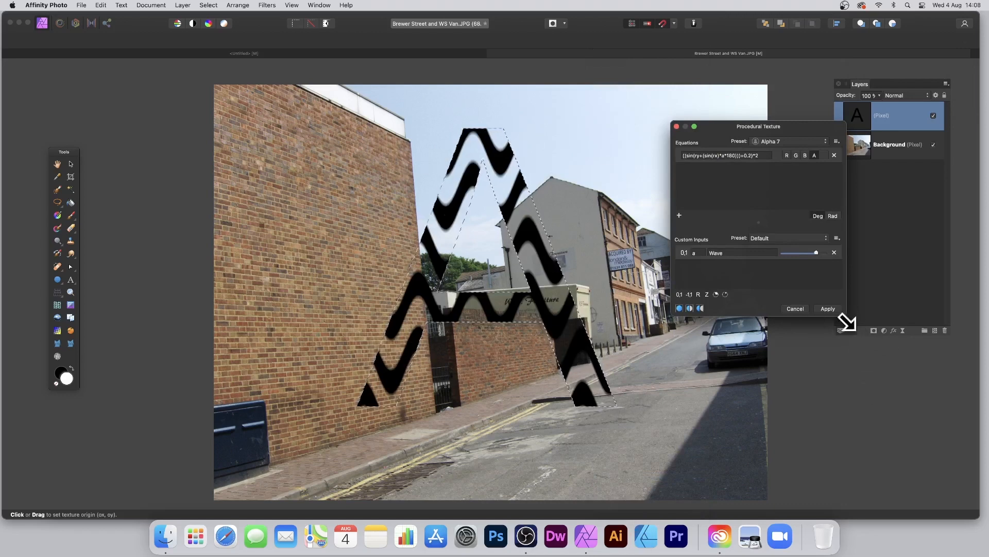
Apply the Alpha 7 texture to the letter A and clear the pixel selection.
{"action": "left_click", "coordinate": [827, 308]}
{"action": "left_click", "coordinate": [211, 6]}
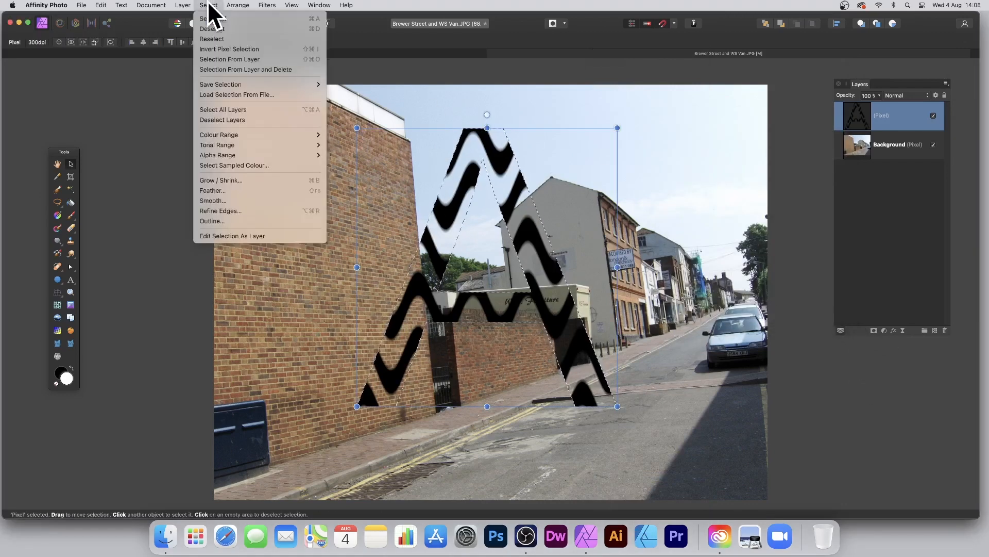
{"action": "left_click", "coordinate": [214, 27]}
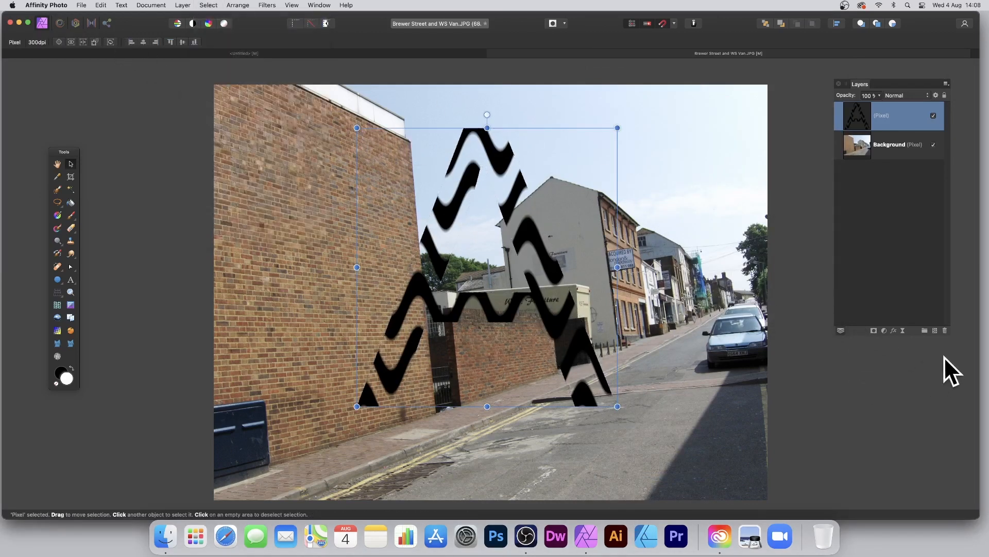
Add a 3D layer effect to the wavy letter A and increase its radius.
{"action": "left_click", "coordinate": [893, 330]}
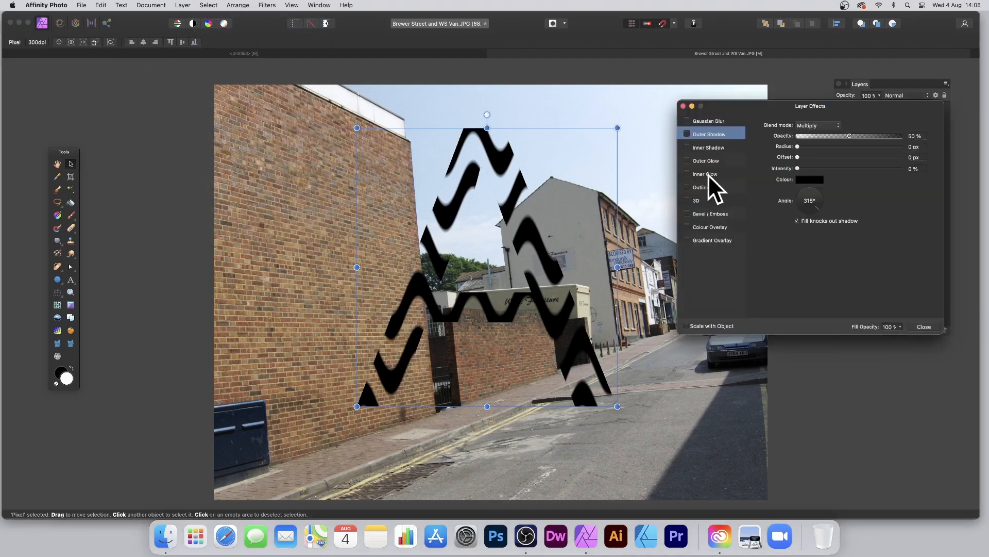
{"action": "left_click", "coordinate": [691, 199]}
{"action": "left_click", "coordinate": [703, 200]}
{"action": "left_click_drag", "start_coordinate": [834, 125], "coordinate": [879, 126]}
{"action": "left_click", "coordinate": [924, 327]}
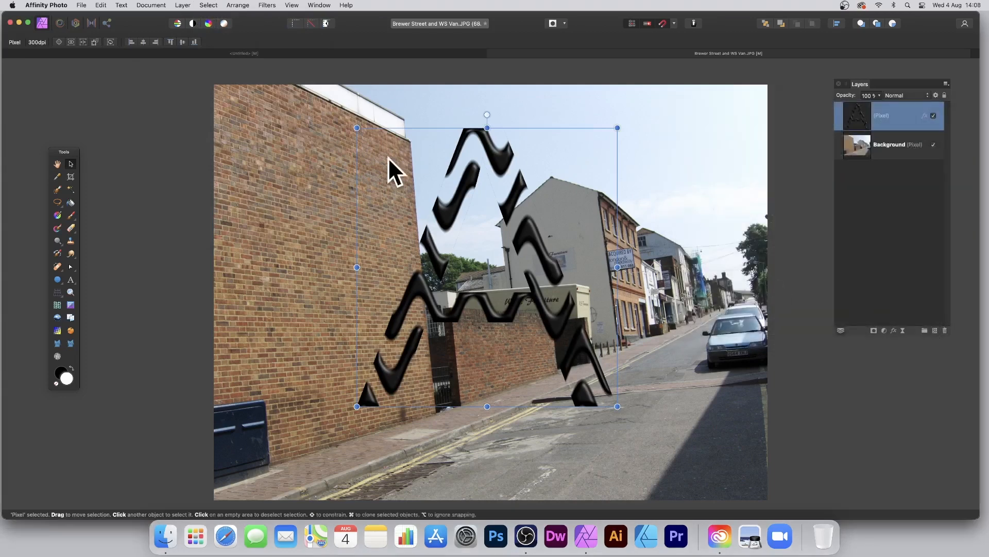
Duplicate the wavy letter A and place the two copies side by side, partly overlapping, over the photo.
{"action": "left_click", "coordinate": [71, 164]}
{"action": "mouse_move", "coordinate": [507, 154]}
{"action": "left_mouse_down"}
{"action": "mouse_move", "coordinate": [432, 141]}
{"action": "mouse_move", "coordinate": [527, 181]}
{"action": "left_mouse_up"}
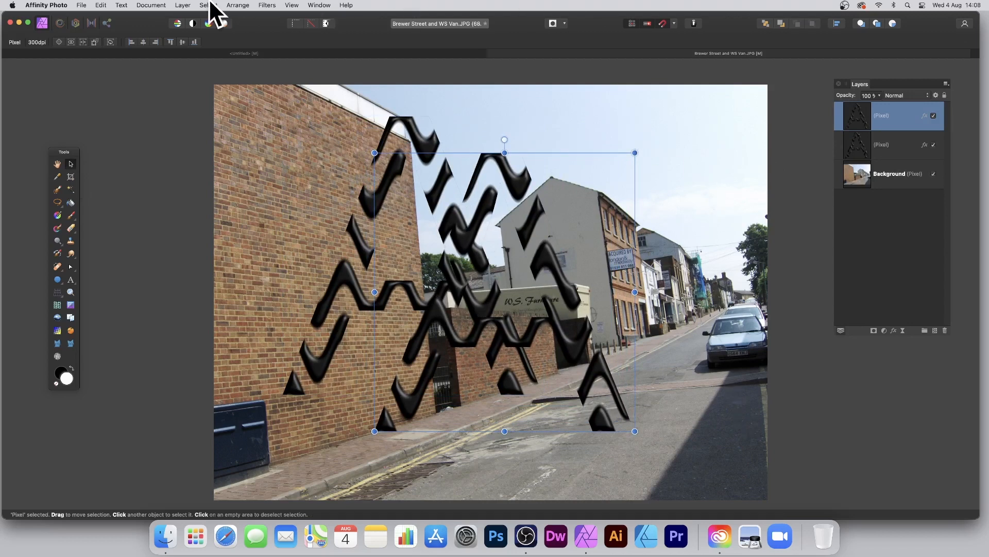
{"action": "left_click", "coordinate": [266, 6]}
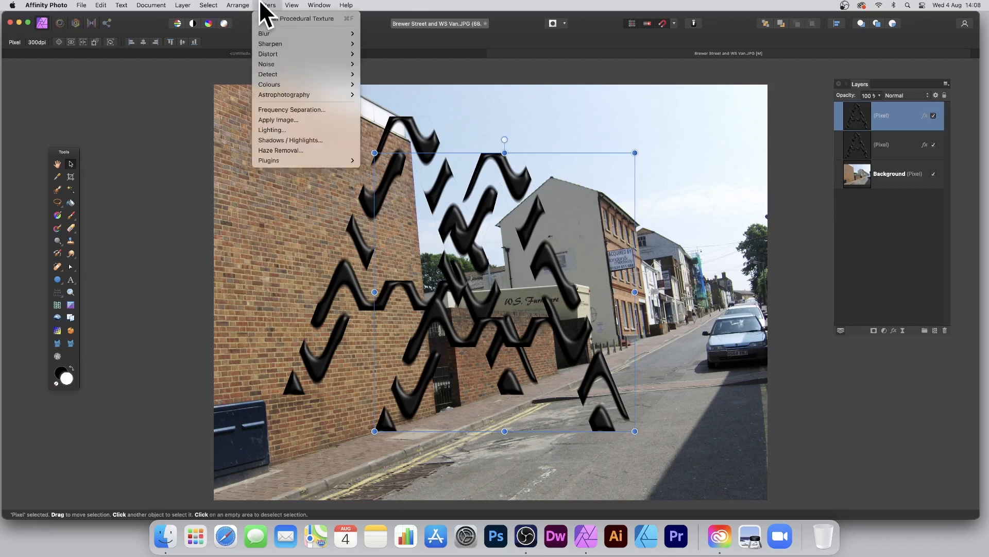
{"action": "mouse_move", "coordinate": [276, 86]}
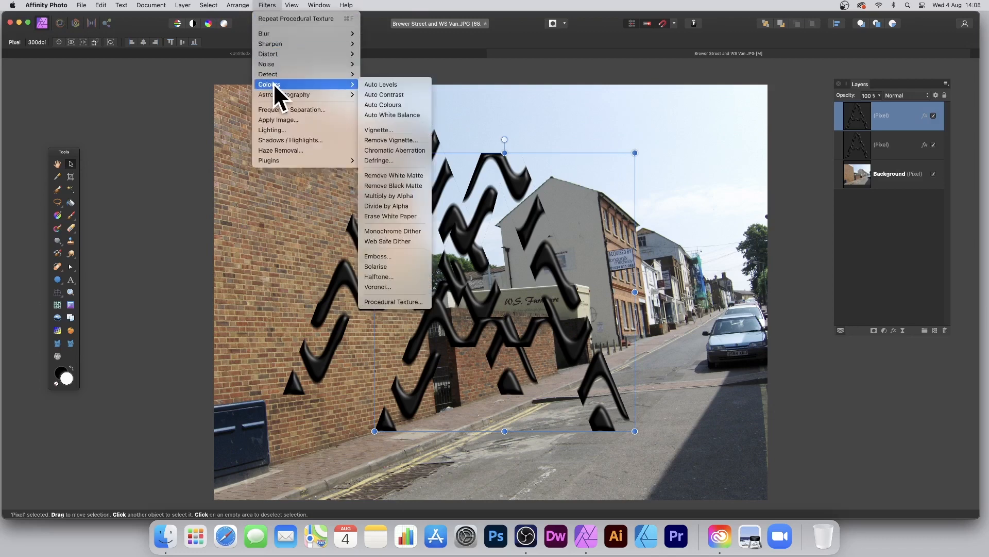
{"action": "left_click", "coordinate": [416, 301]}
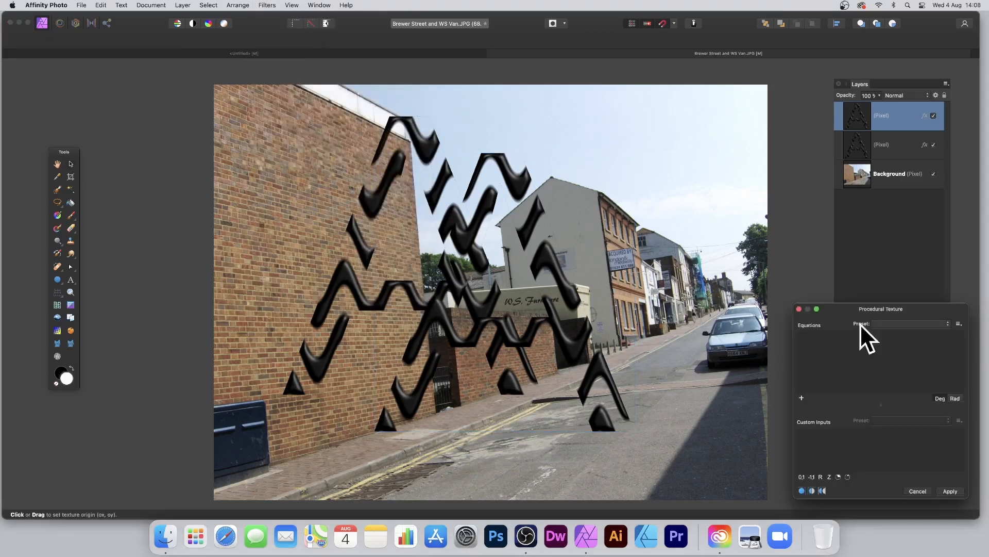
{"action": "left_click_drag", "start_coordinate": [895, 316], "coordinate": [611, 159]}
{"action": "left_click", "coordinate": [646, 178]}
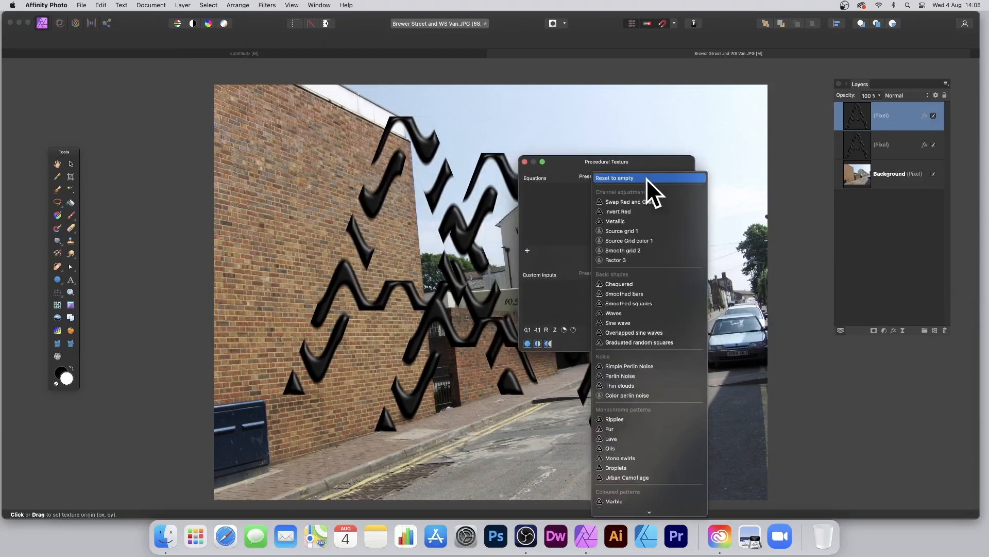
{"action": "mouse_move", "coordinate": [647, 515]}
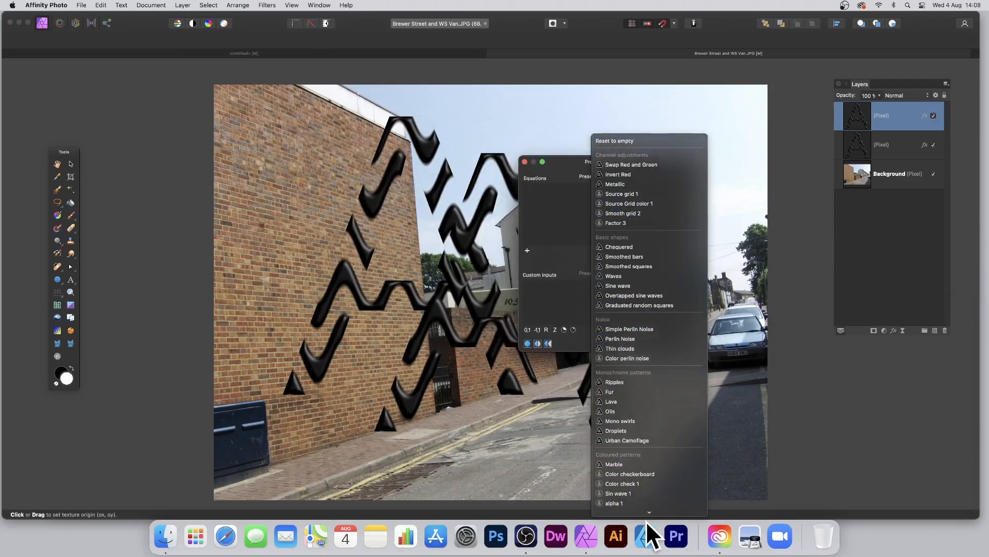
{"action": "left_click", "coordinate": [635, 439]}
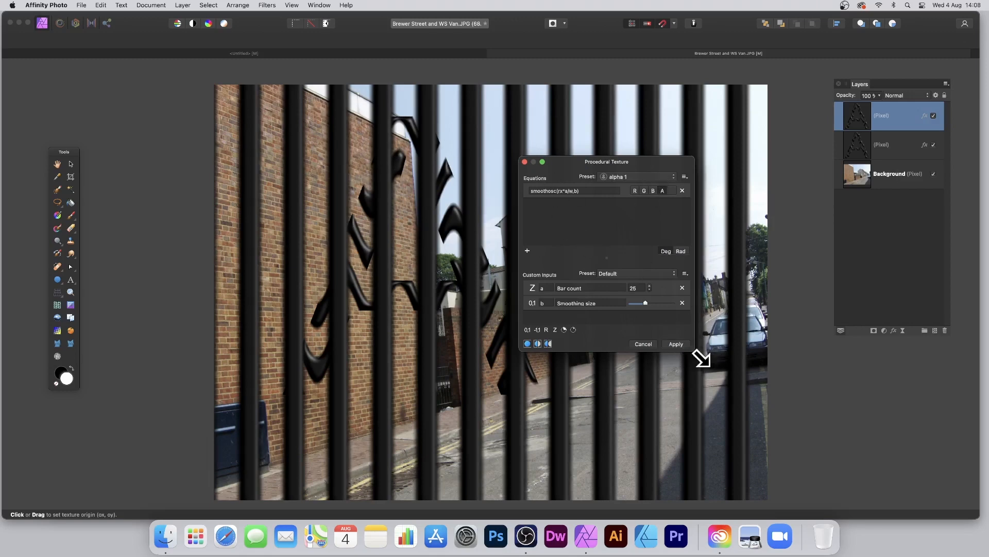
{"action": "left_click", "coordinate": [642, 343]}
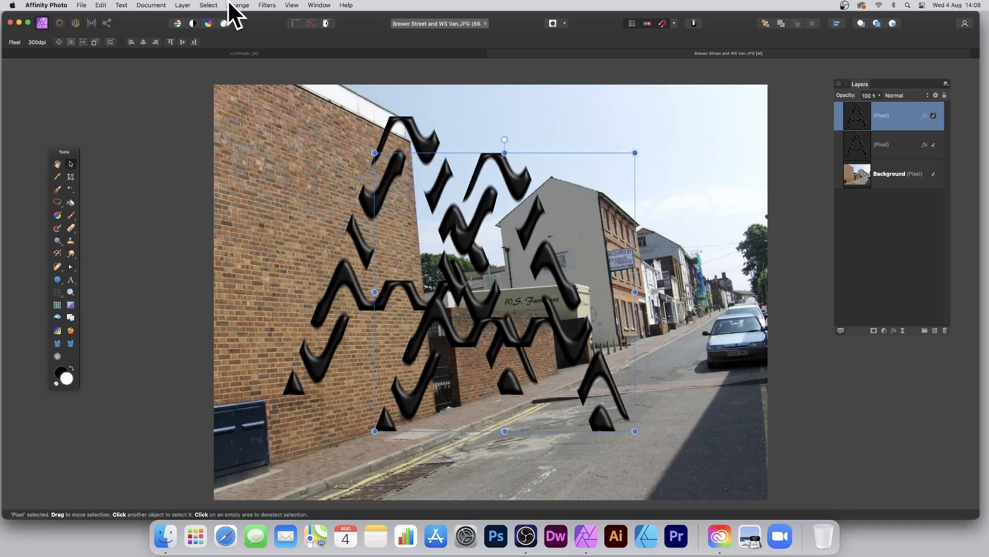
Create a pixel selection from the top wavy letter A layer and load the Alpha 7 procedural texture preset inside it.
{"action": "left_click", "coordinate": [209, 5]}
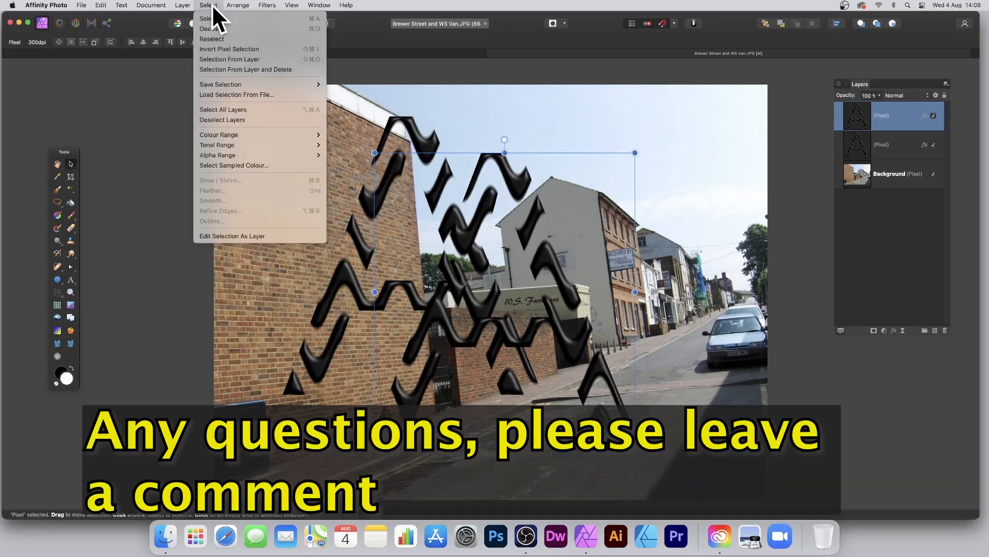
{"action": "left_click", "coordinate": [228, 60]}
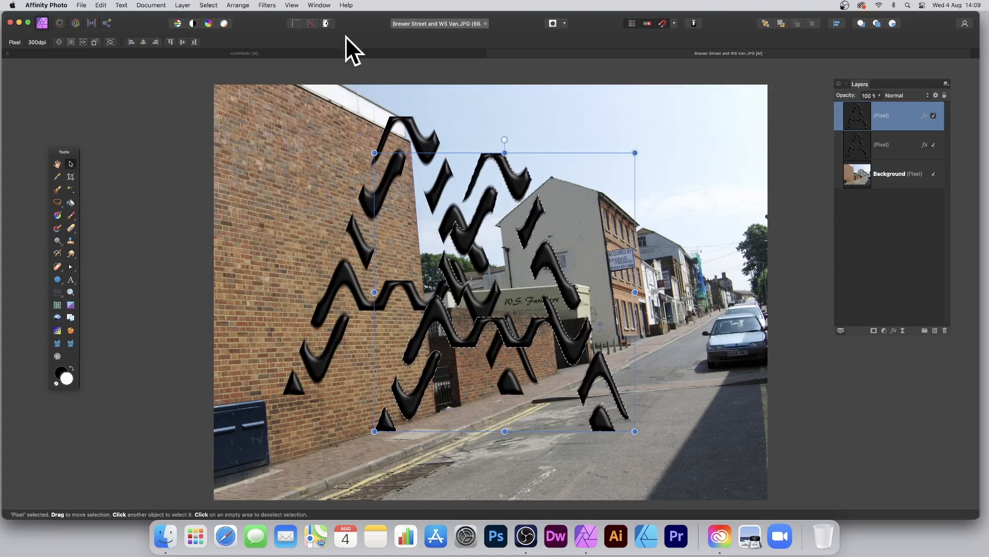
{"action": "left_click", "coordinate": [268, 5]}
{"action": "mouse_move", "coordinate": [278, 87]}
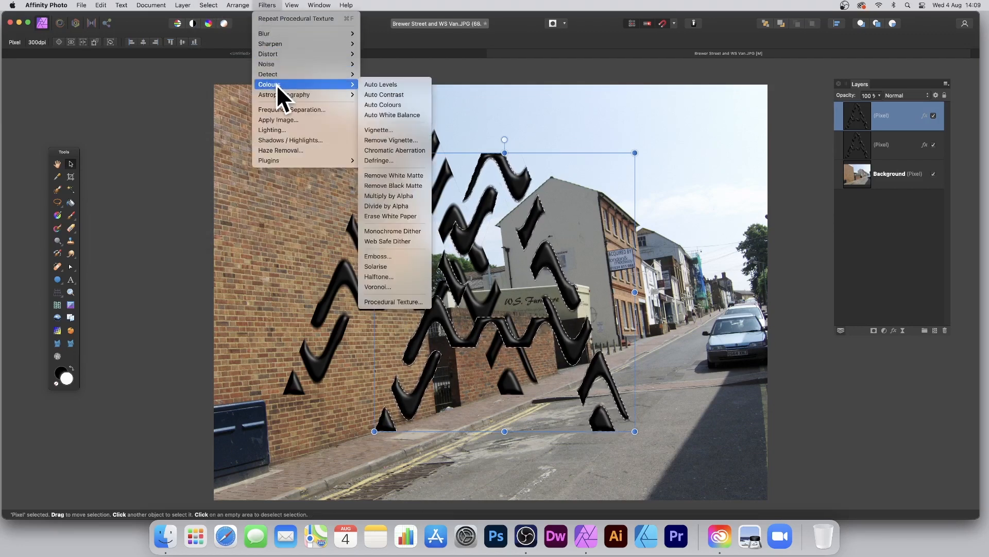
{"action": "left_click", "coordinate": [389, 301]}
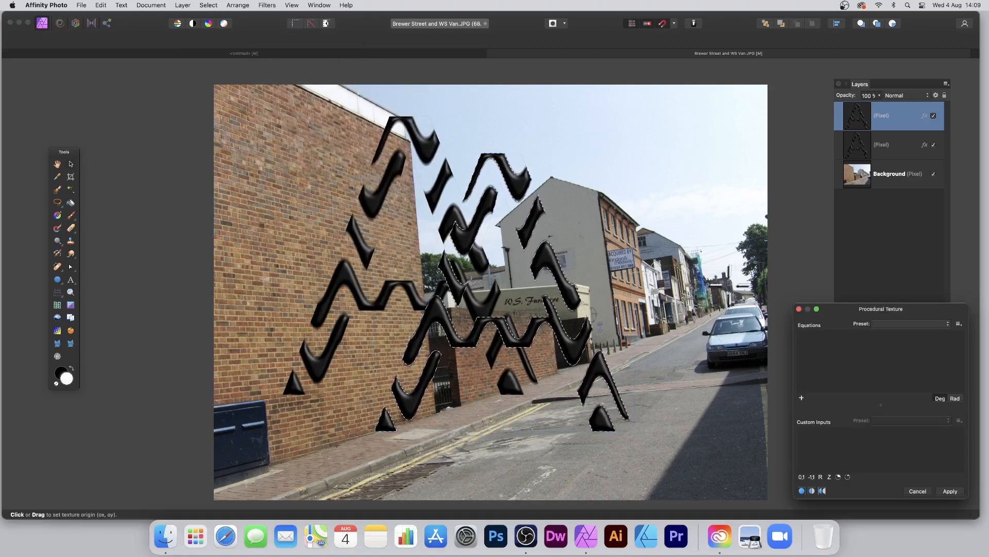
{"action": "left_click_drag", "start_coordinate": [866, 309], "coordinate": [606, 144]}
{"action": "left_click", "coordinate": [637, 160]}
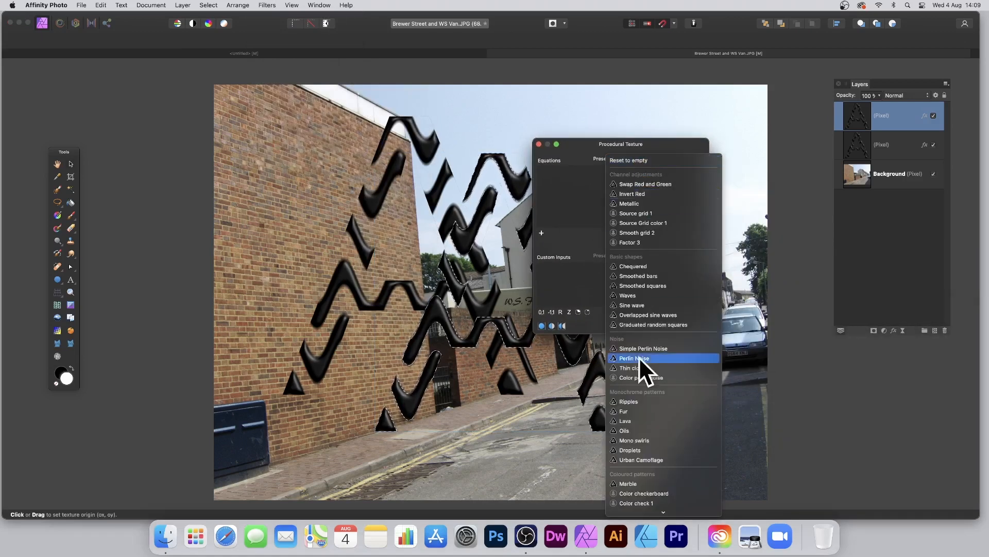
{"action": "left_click", "coordinate": [642, 474]}
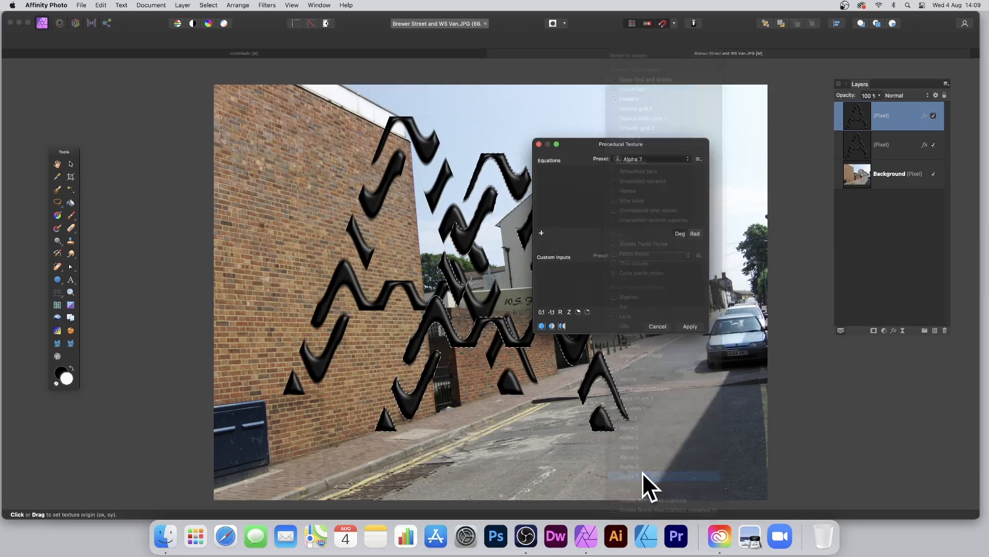
{"action": "left_click_drag", "start_coordinate": [584, 144], "coordinate": [710, 117]}
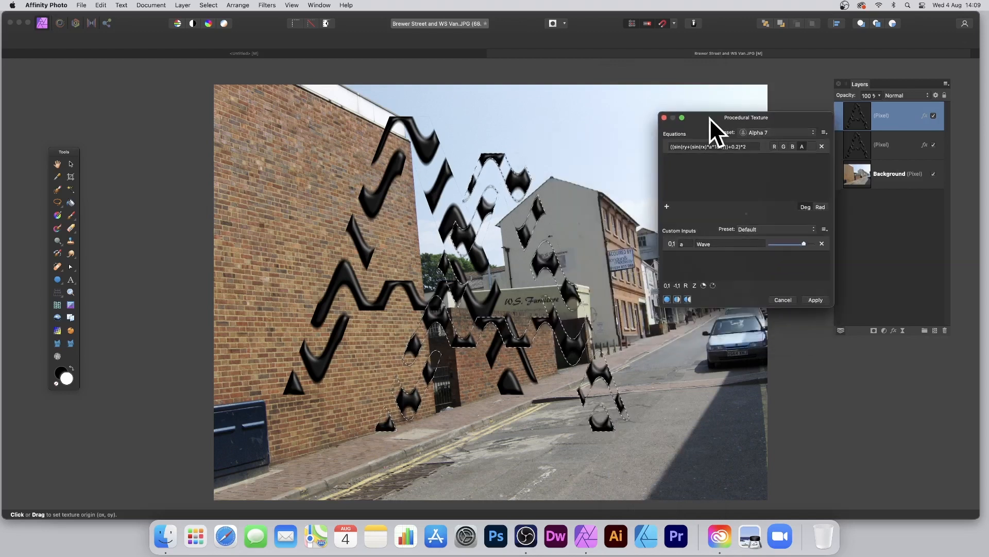
Try the Alpha 6 texture preset on the selected letter A copy, switch to Alpha 5 and apply it.
{"action": "left_click", "coordinate": [753, 132]}
{"action": "left_click", "coordinate": [762, 126]}
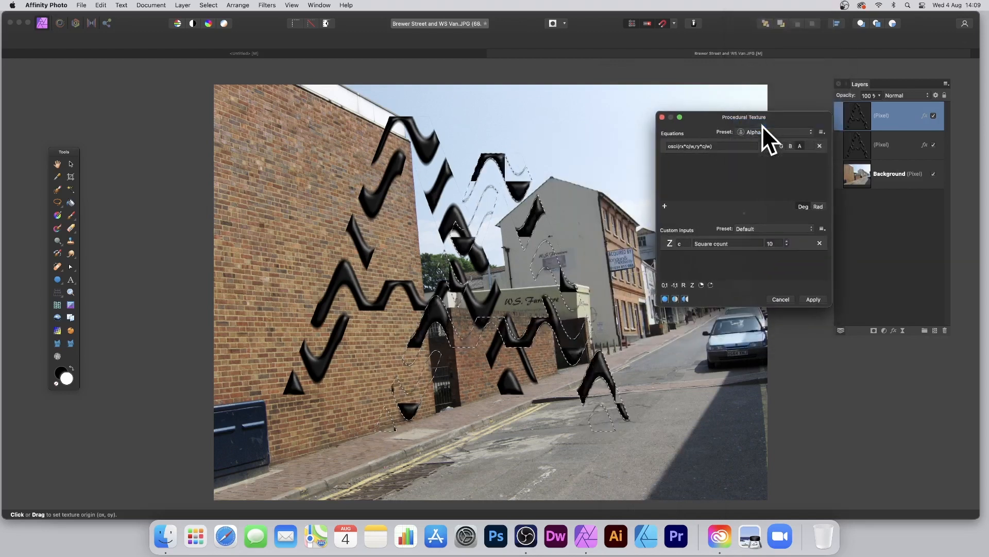
{"action": "left_click", "coordinate": [784, 133]}
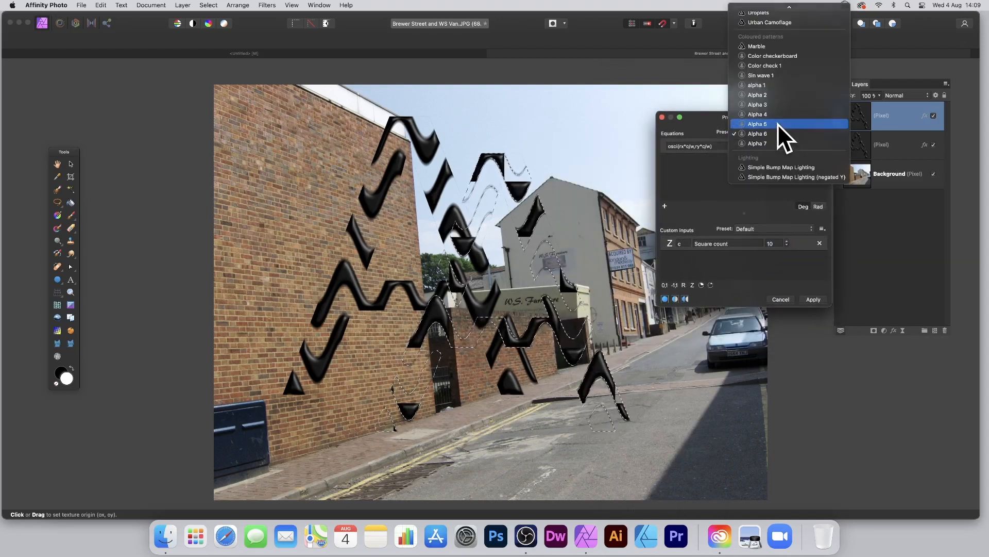
{"action": "left_click", "coordinate": [778, 123]}
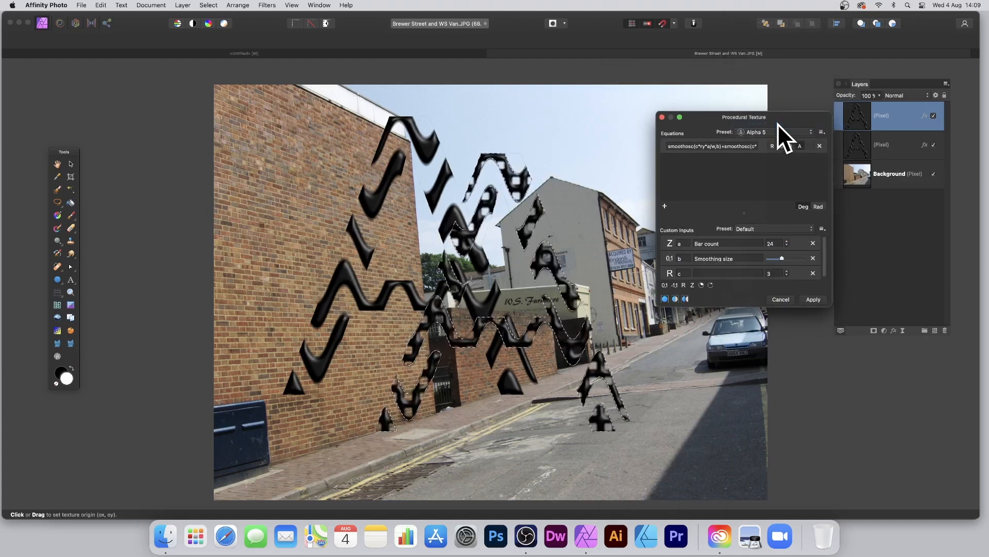
{"action": "left_click", "coordinate": [813, 299]}
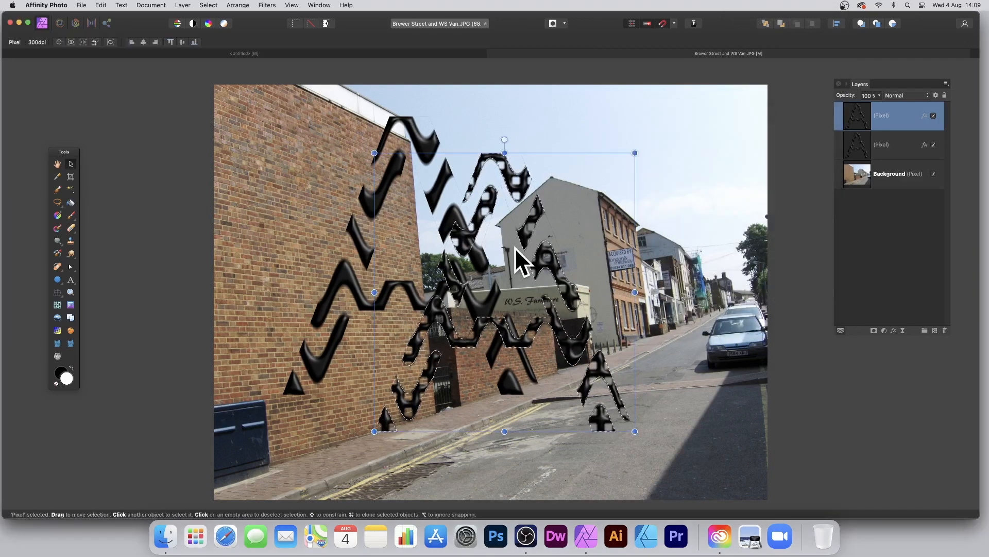